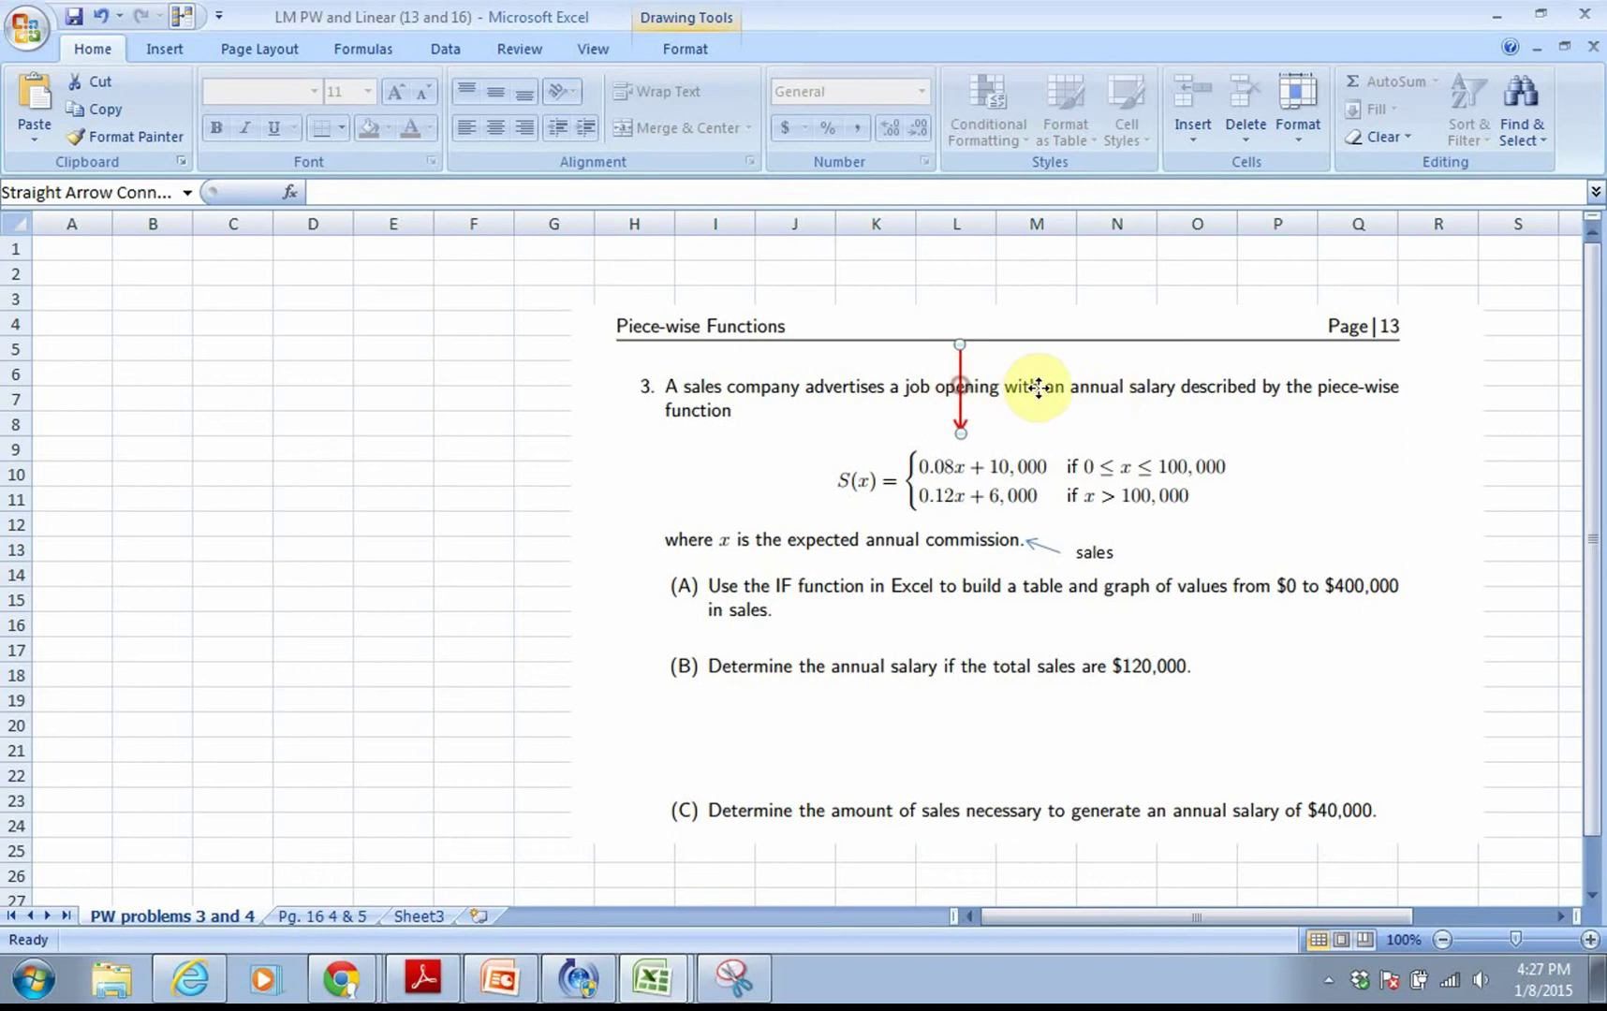
Move the red vertical arrow onto the word "salary" in problem 3, pointing down at the condition 0 ≤ x ≤ 100,000.
drag(1121, 391, 1126, 393)
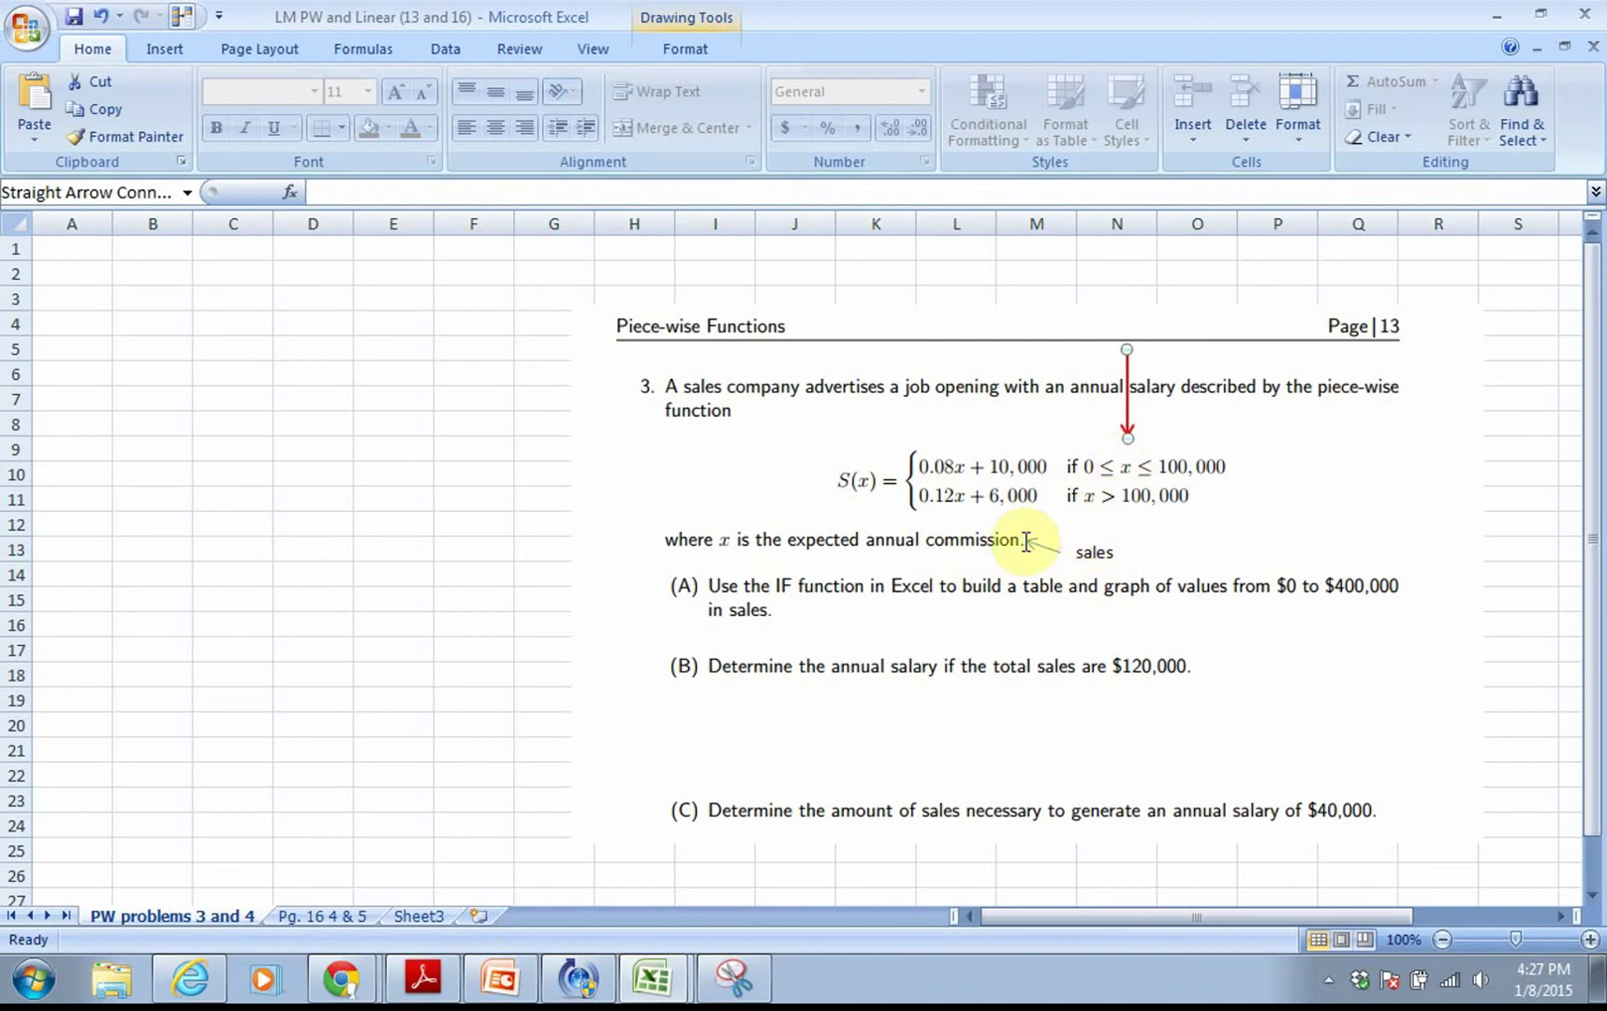
click(969, 548)
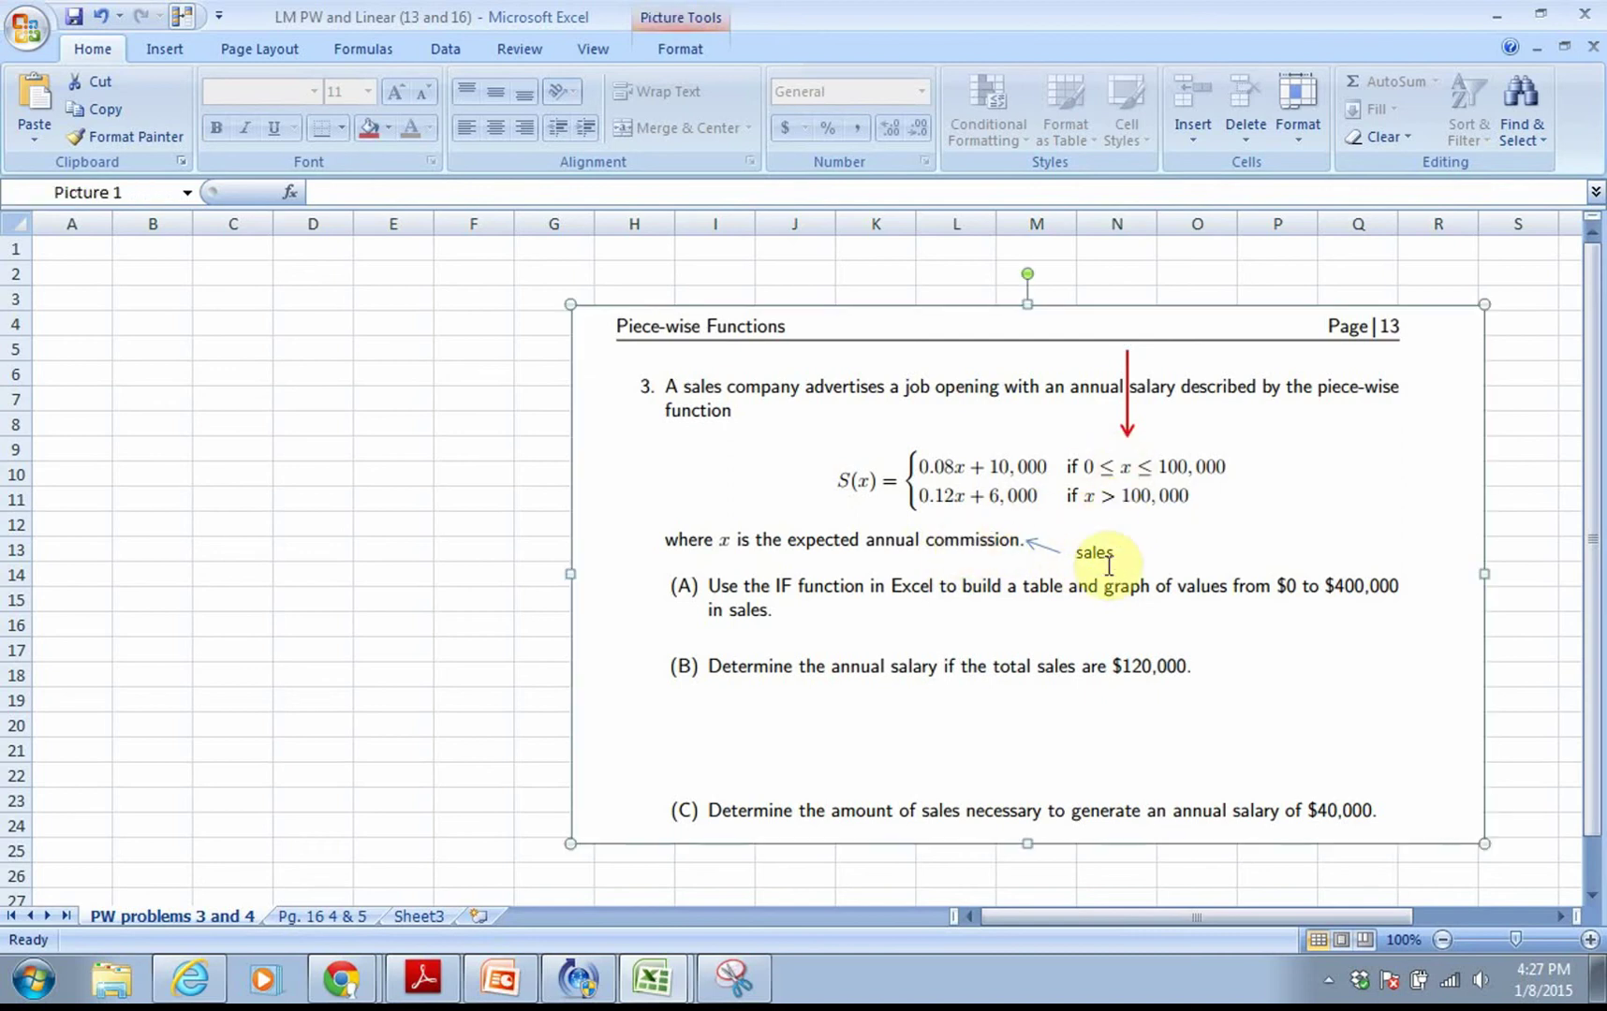
click(972, 260)
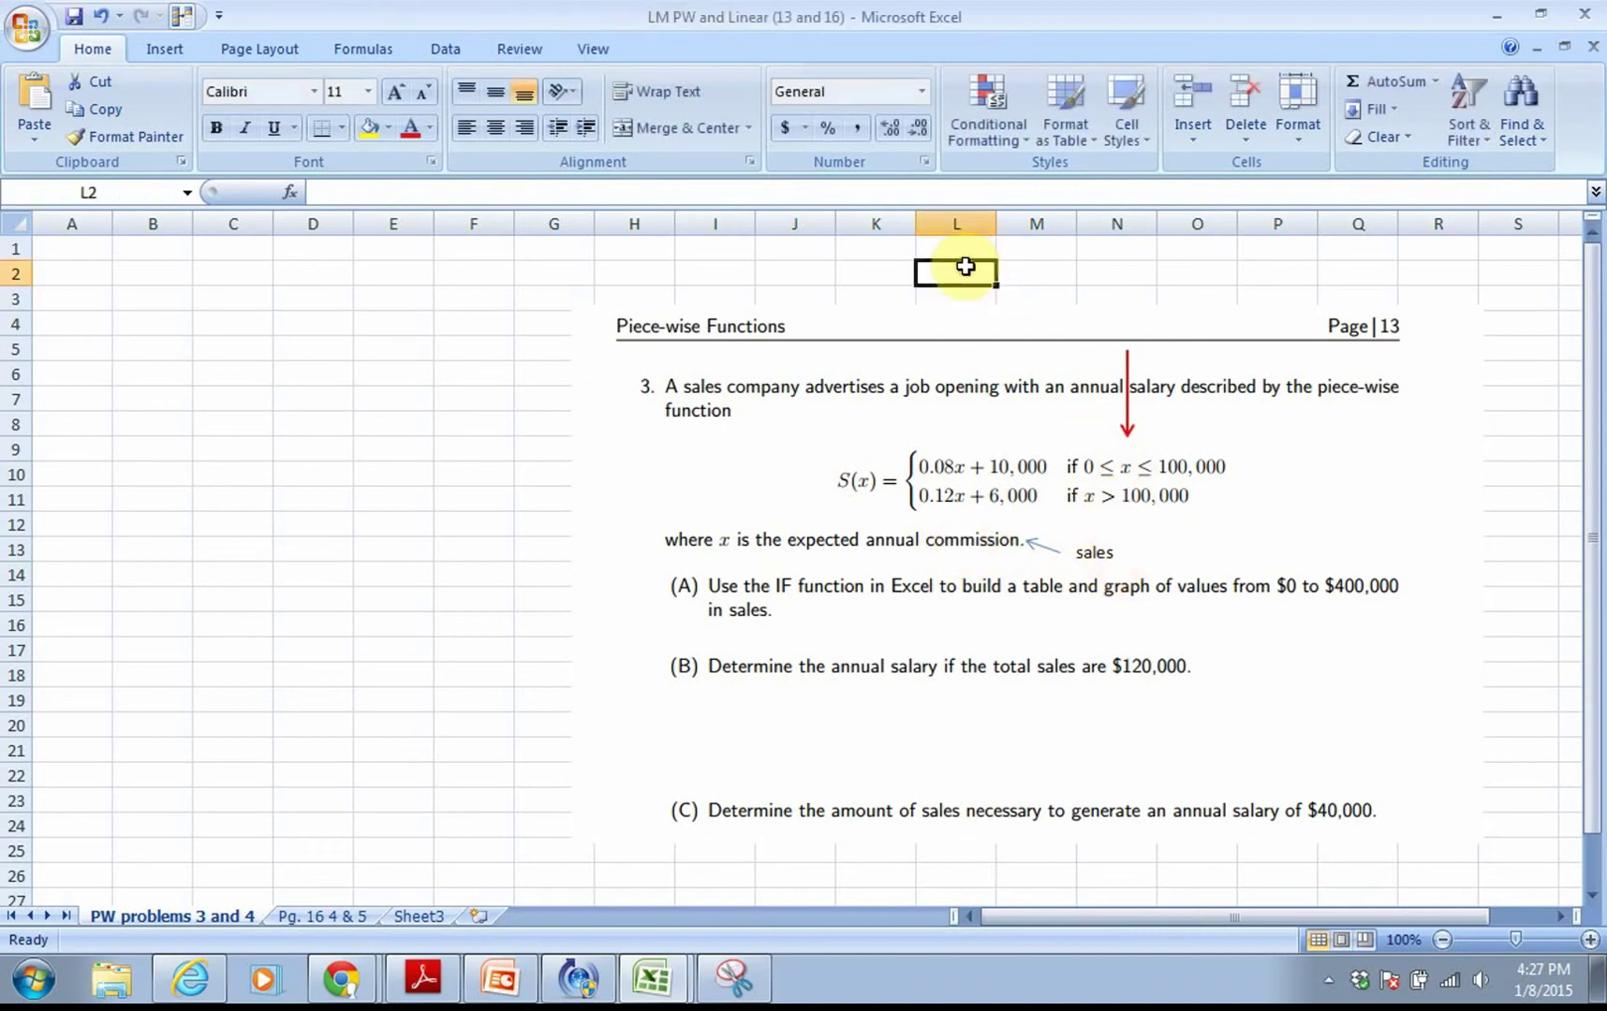
click(1124, 401)
mouse_move(1124, 400)
mouse_down()
mouse_move(968, 401)
mouse_move(1136, 408)
mouse_up()
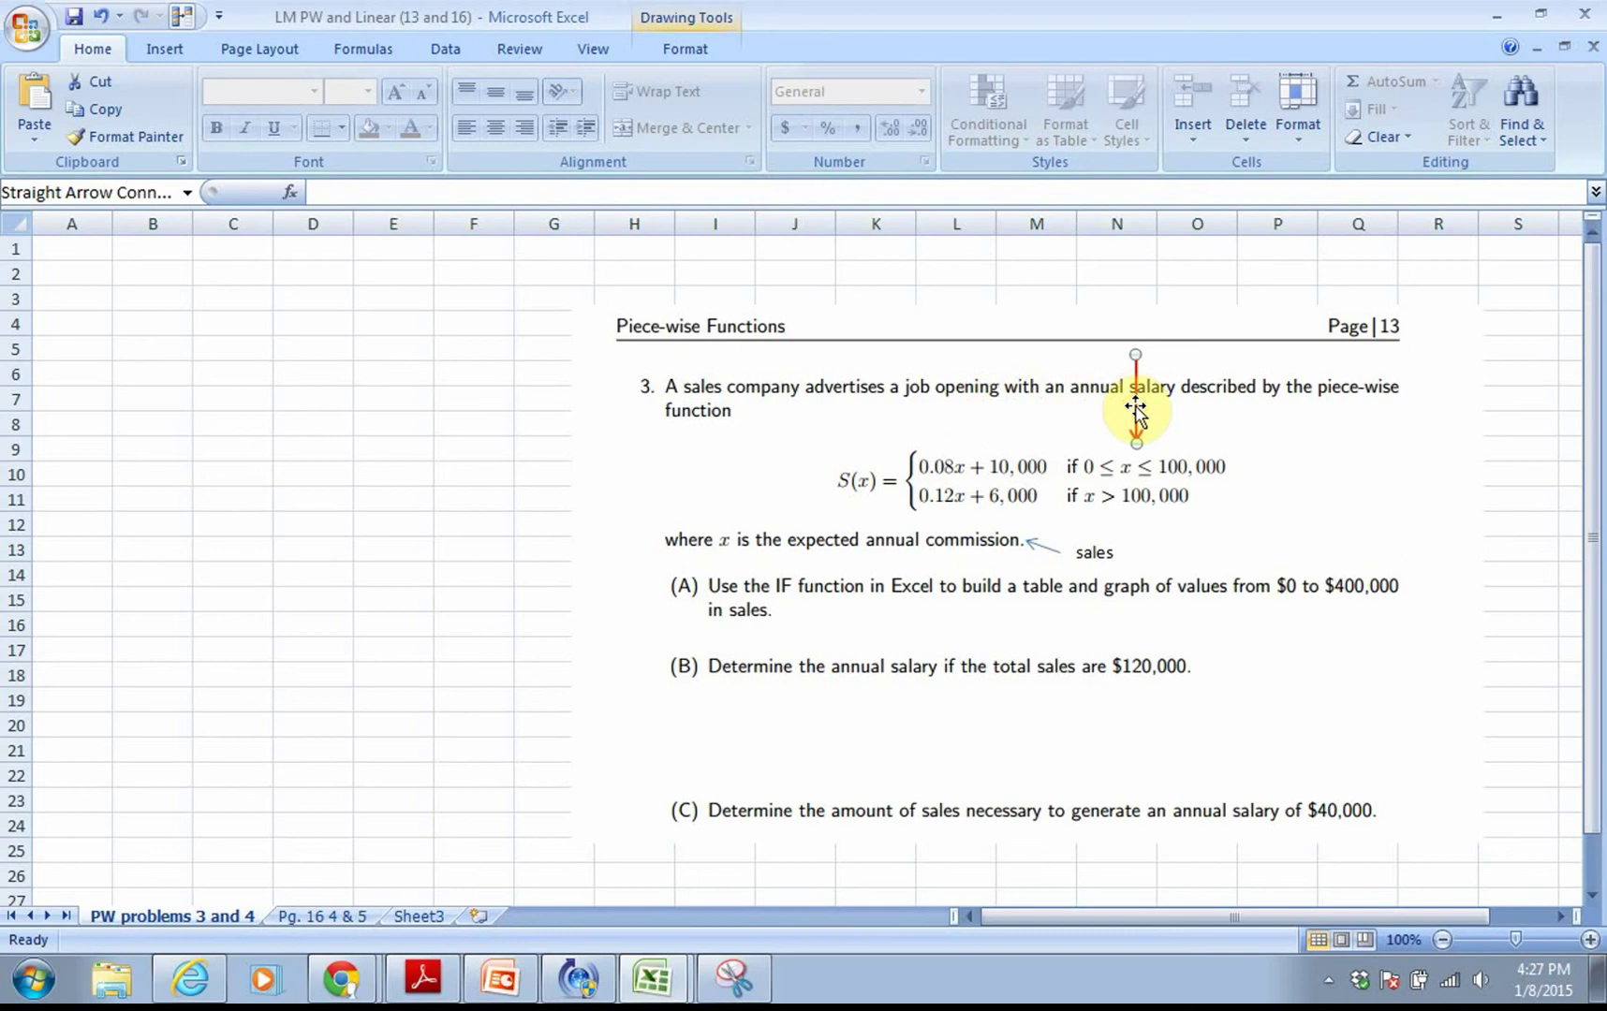
Enter the table headers x in cell A2 and S(x) in cell B2.
click(78, 275)
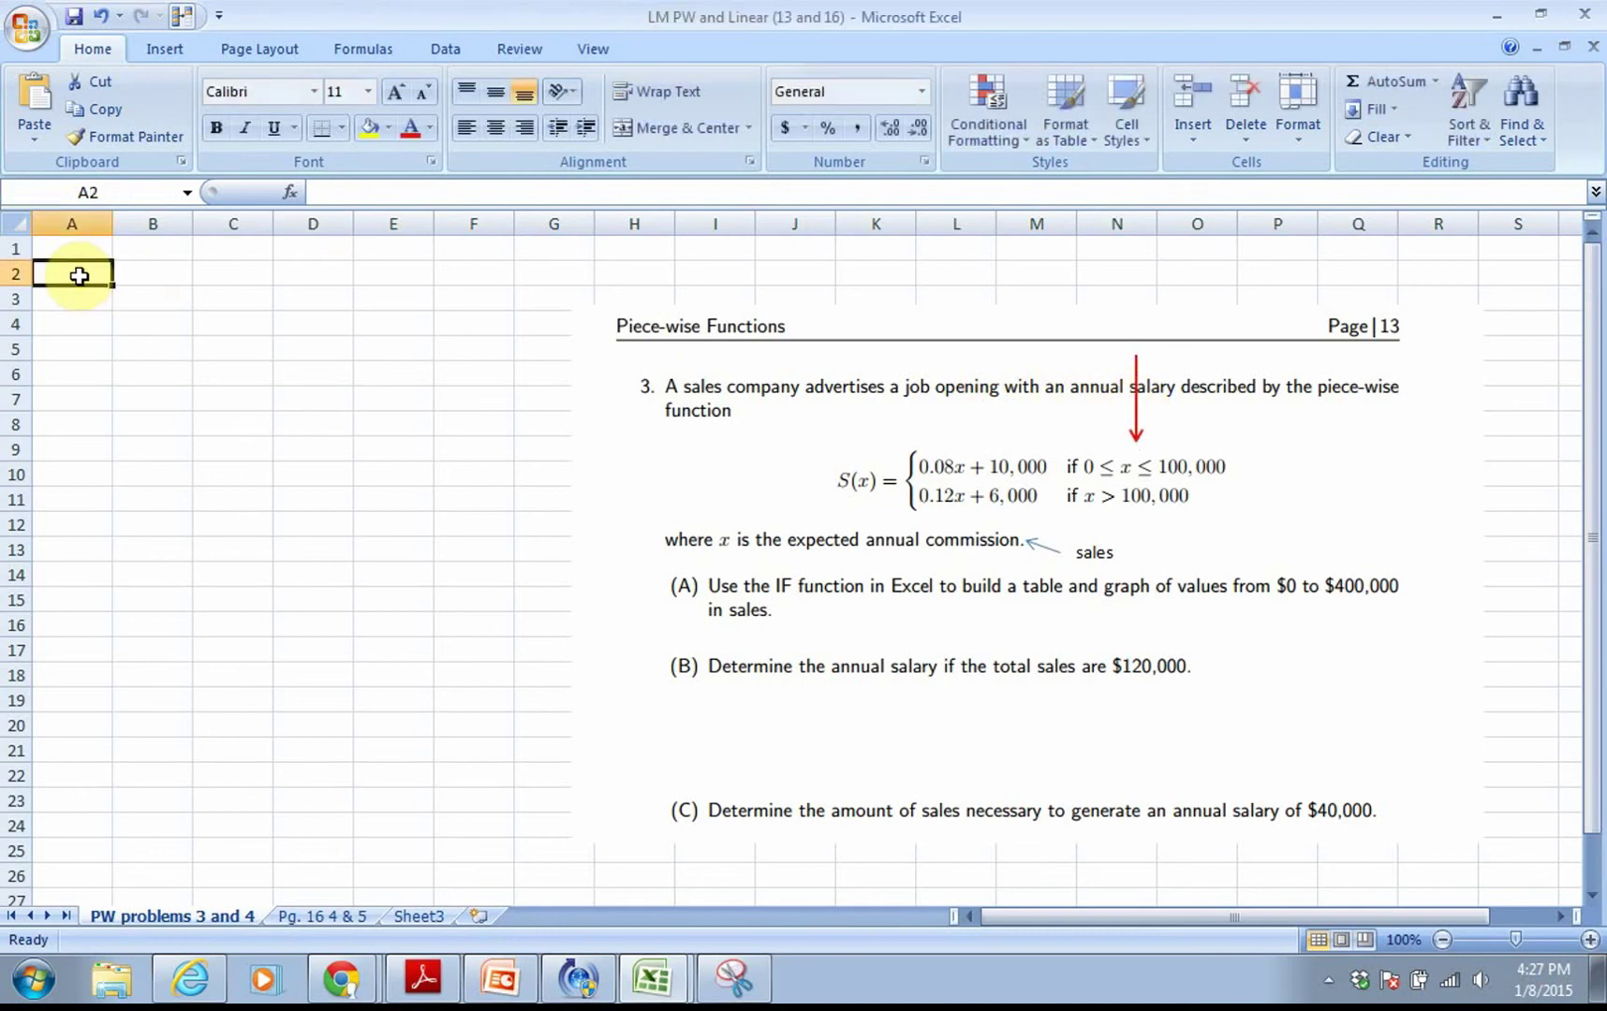
text(x)
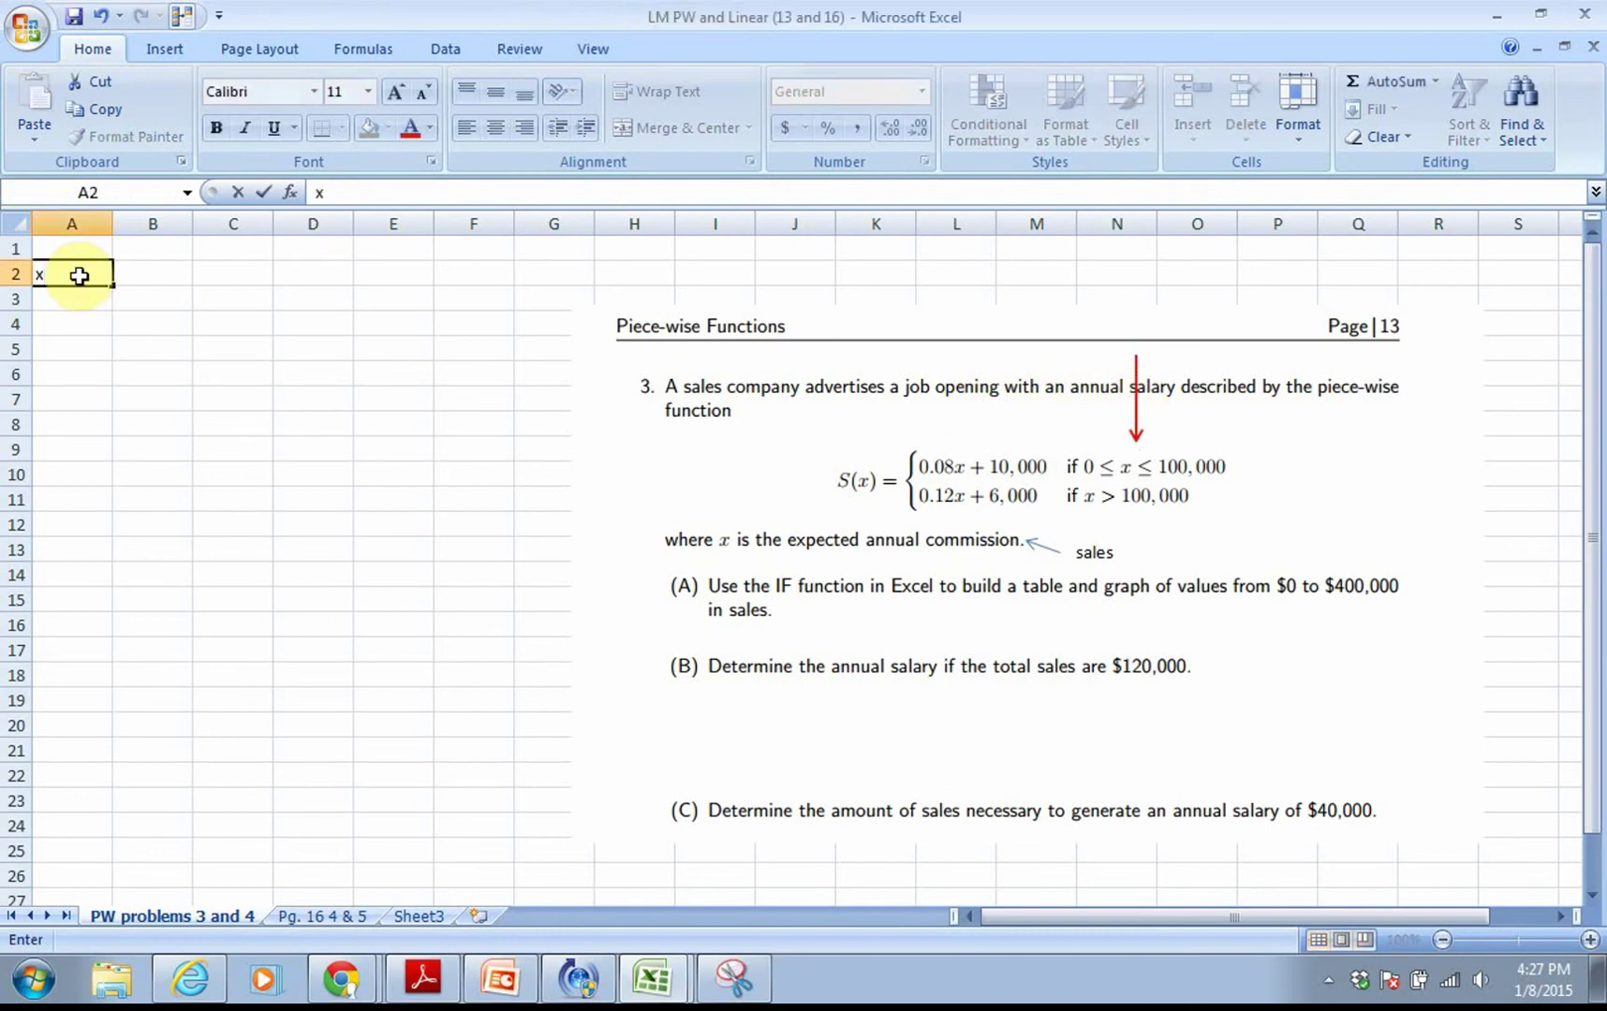
key(Tab)
text(S(x))
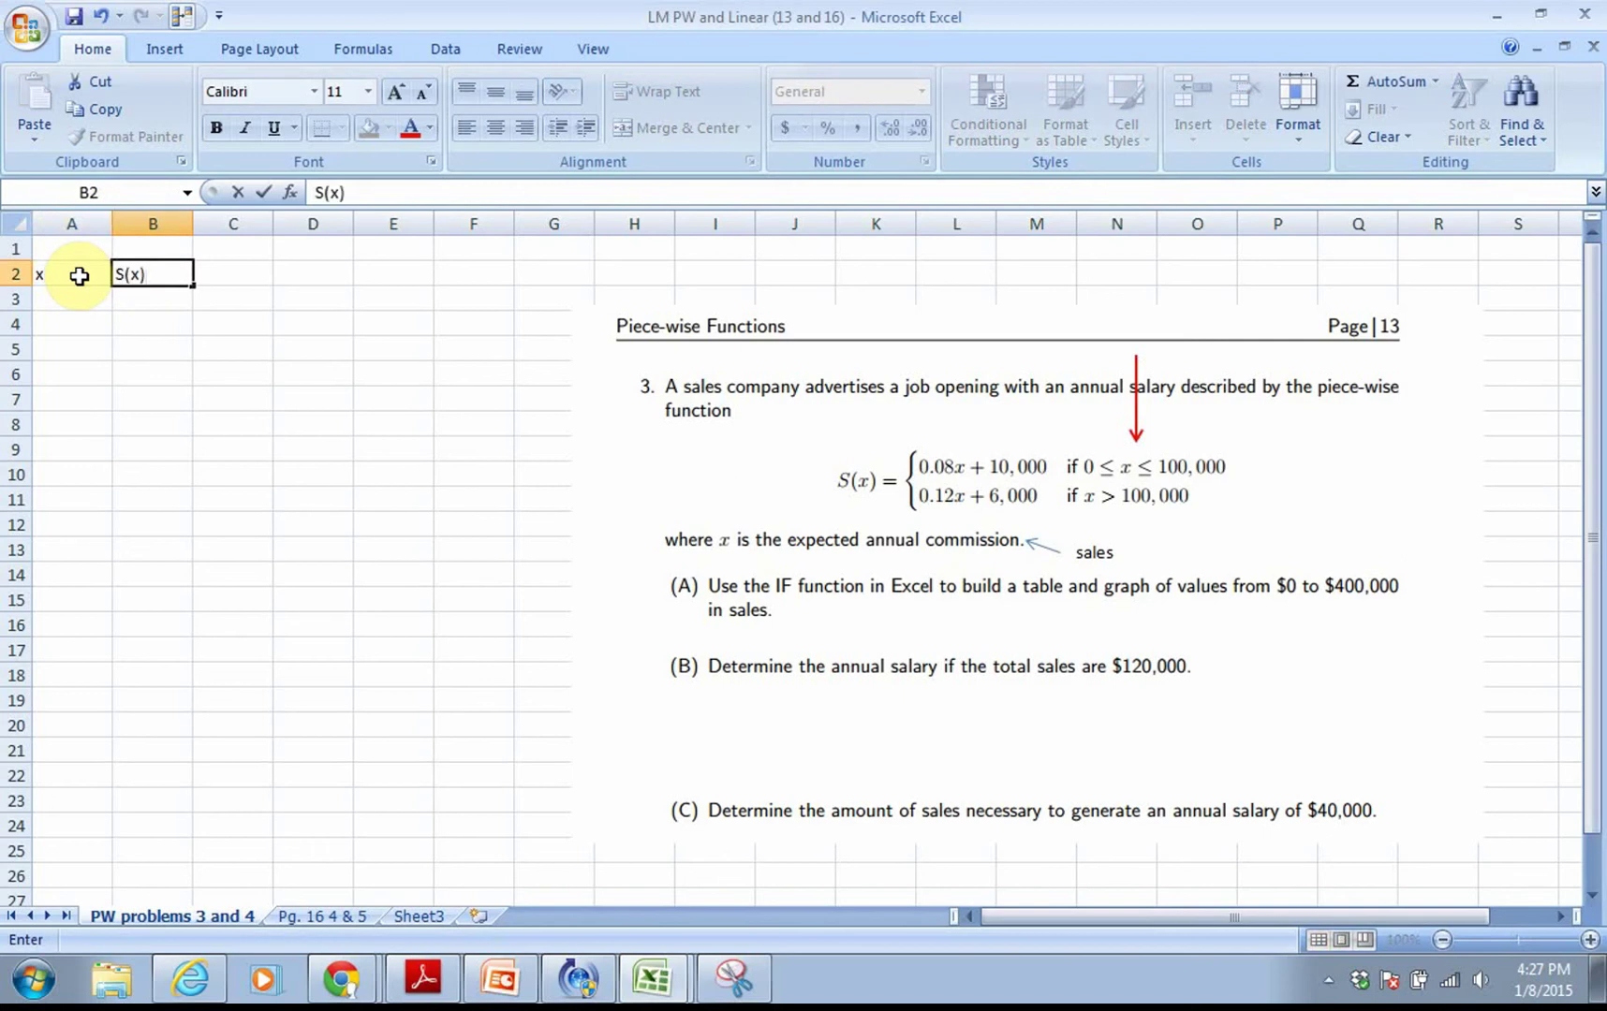
key(Return)
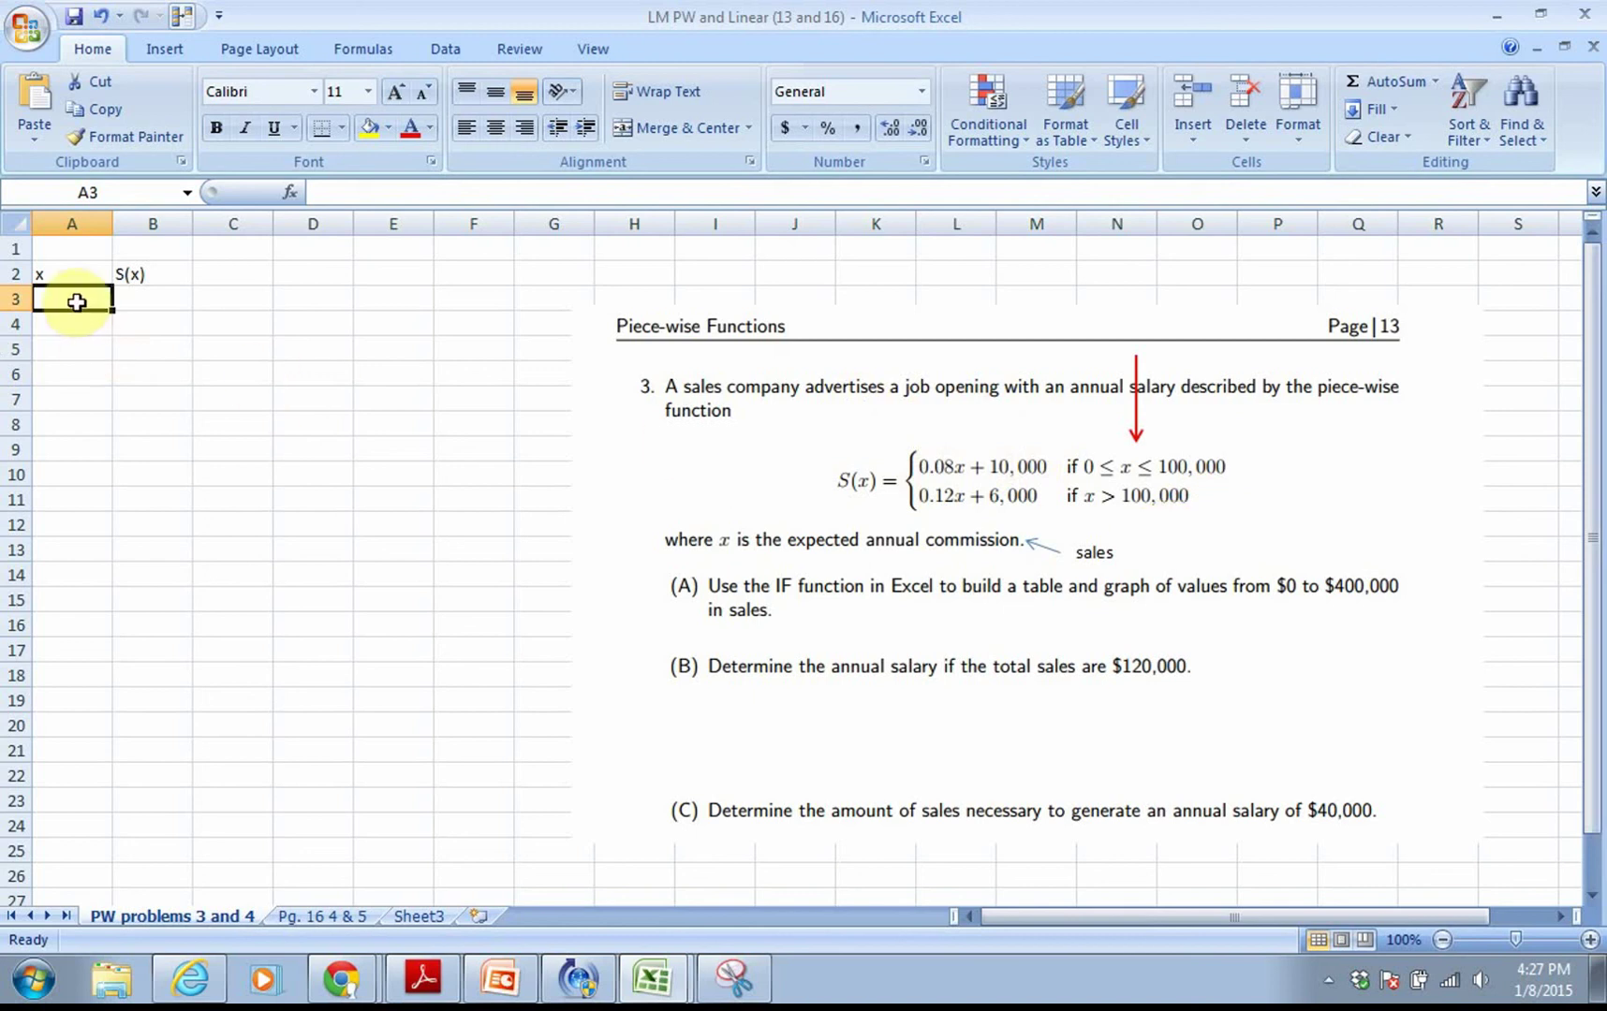
Enter 0 in A3 and 50000 in A4, and extend the series down to 450000 in A12.
text(0)
key(Return)
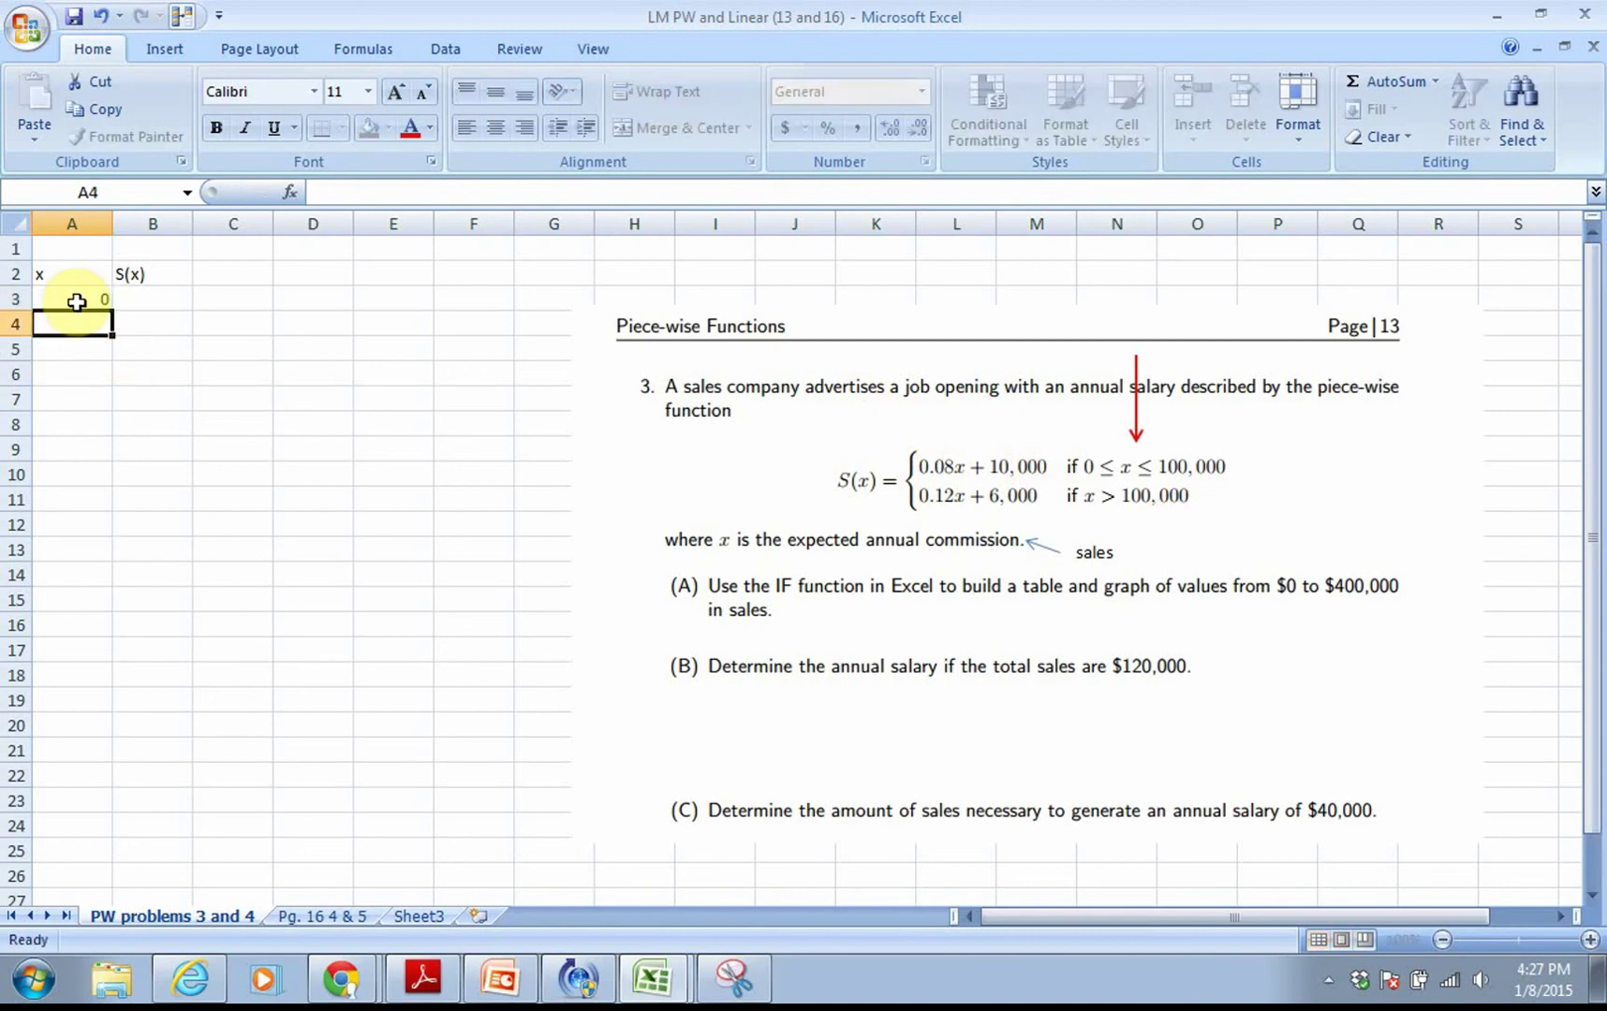
text(50)
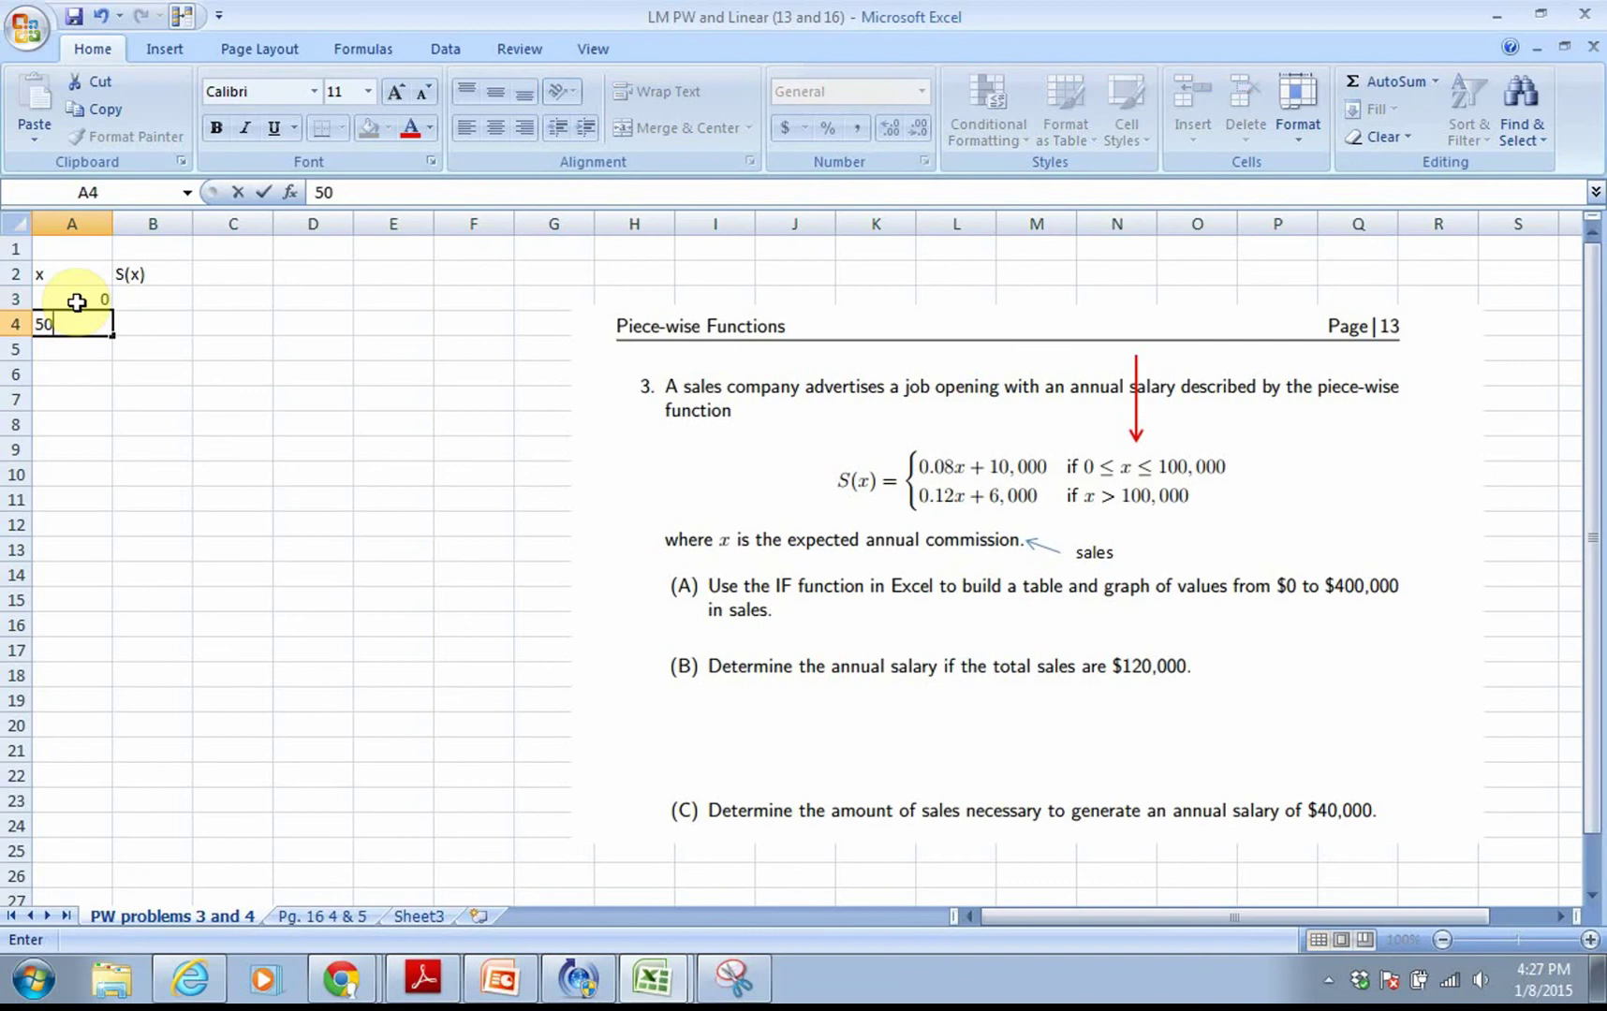
text(000)
key(Return)
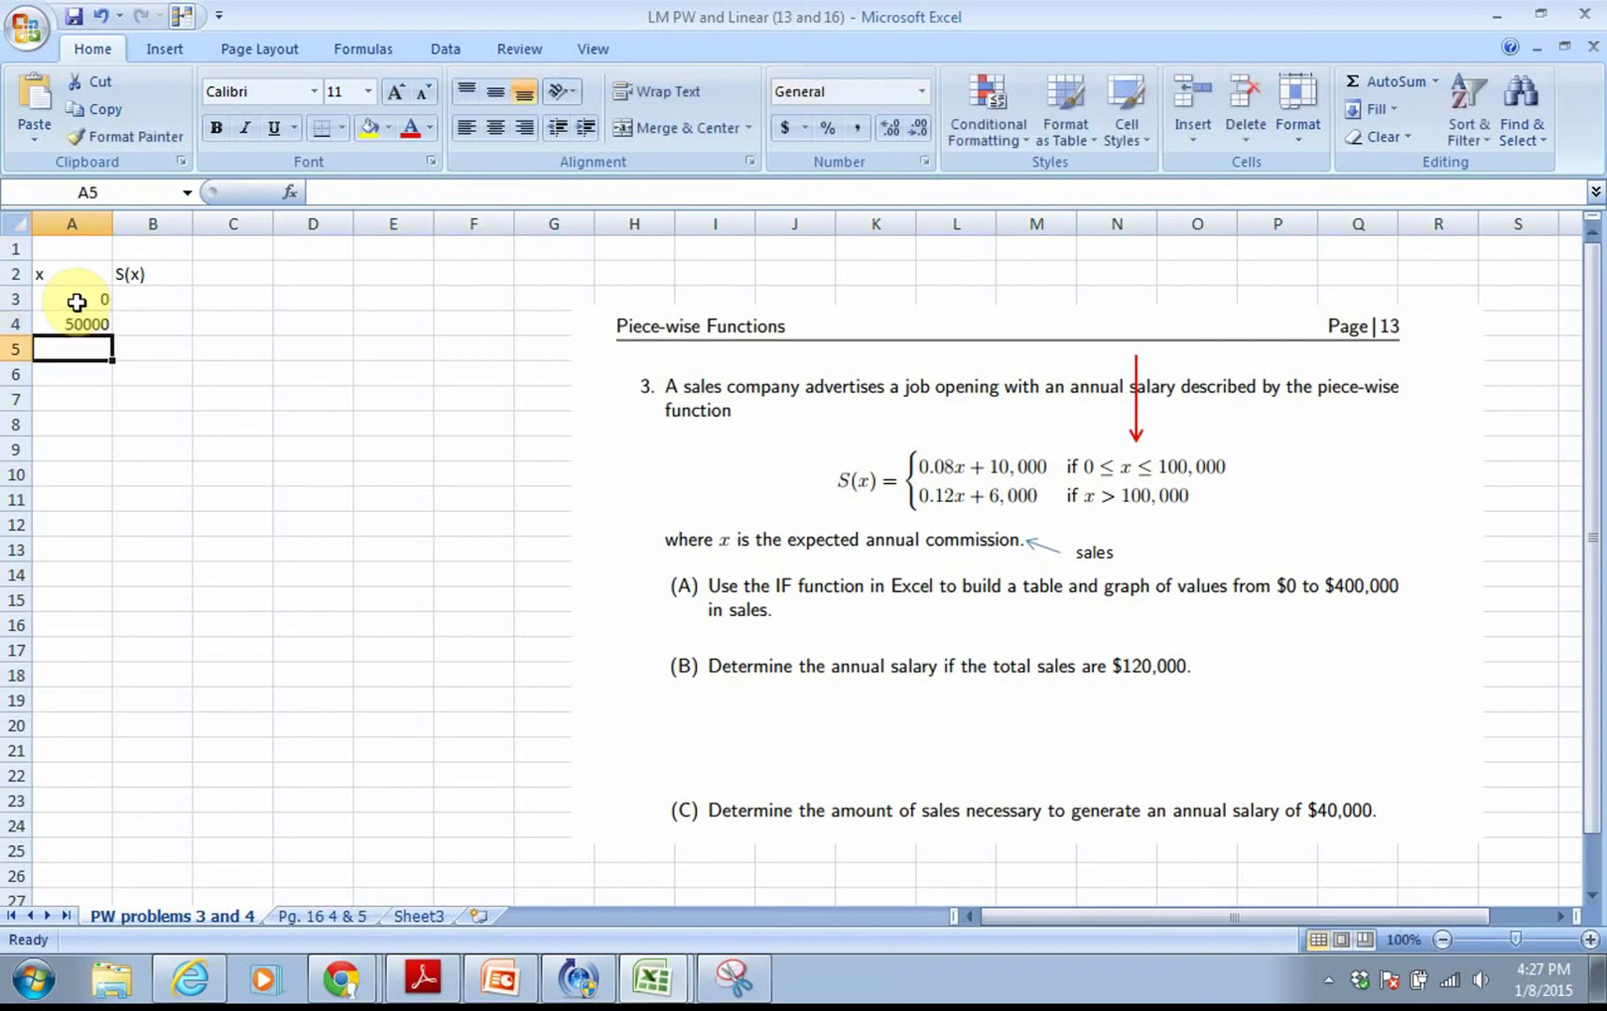
drag(76, 302, 102, 531)
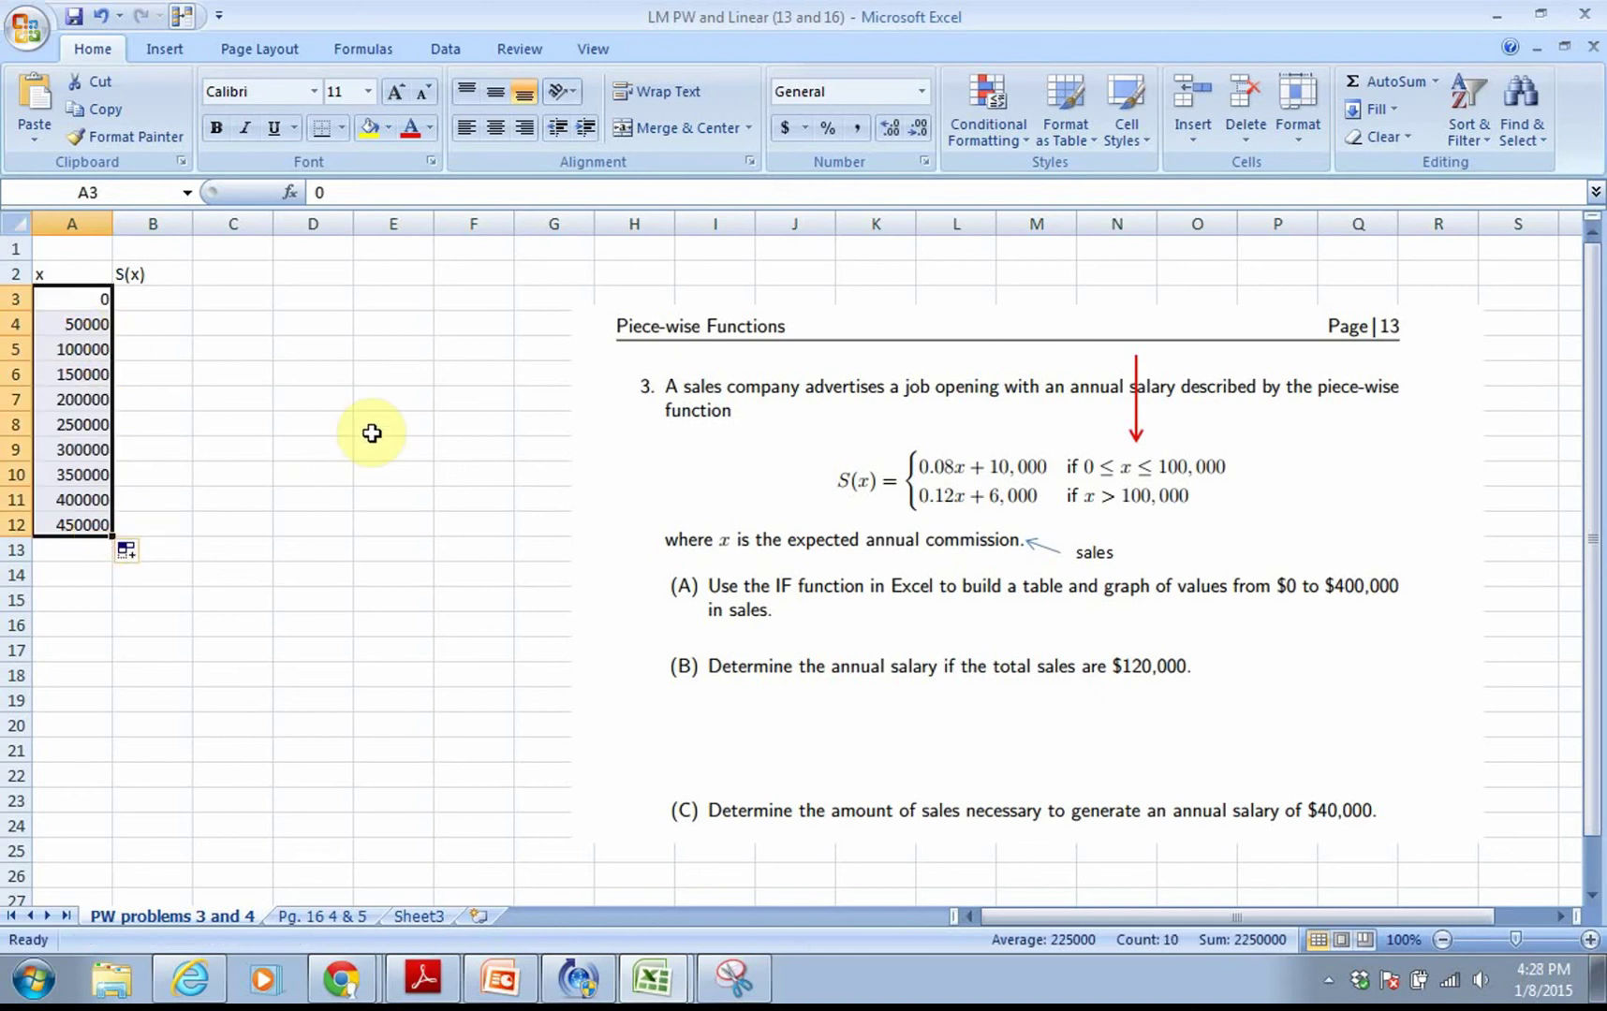
click(161, 302)
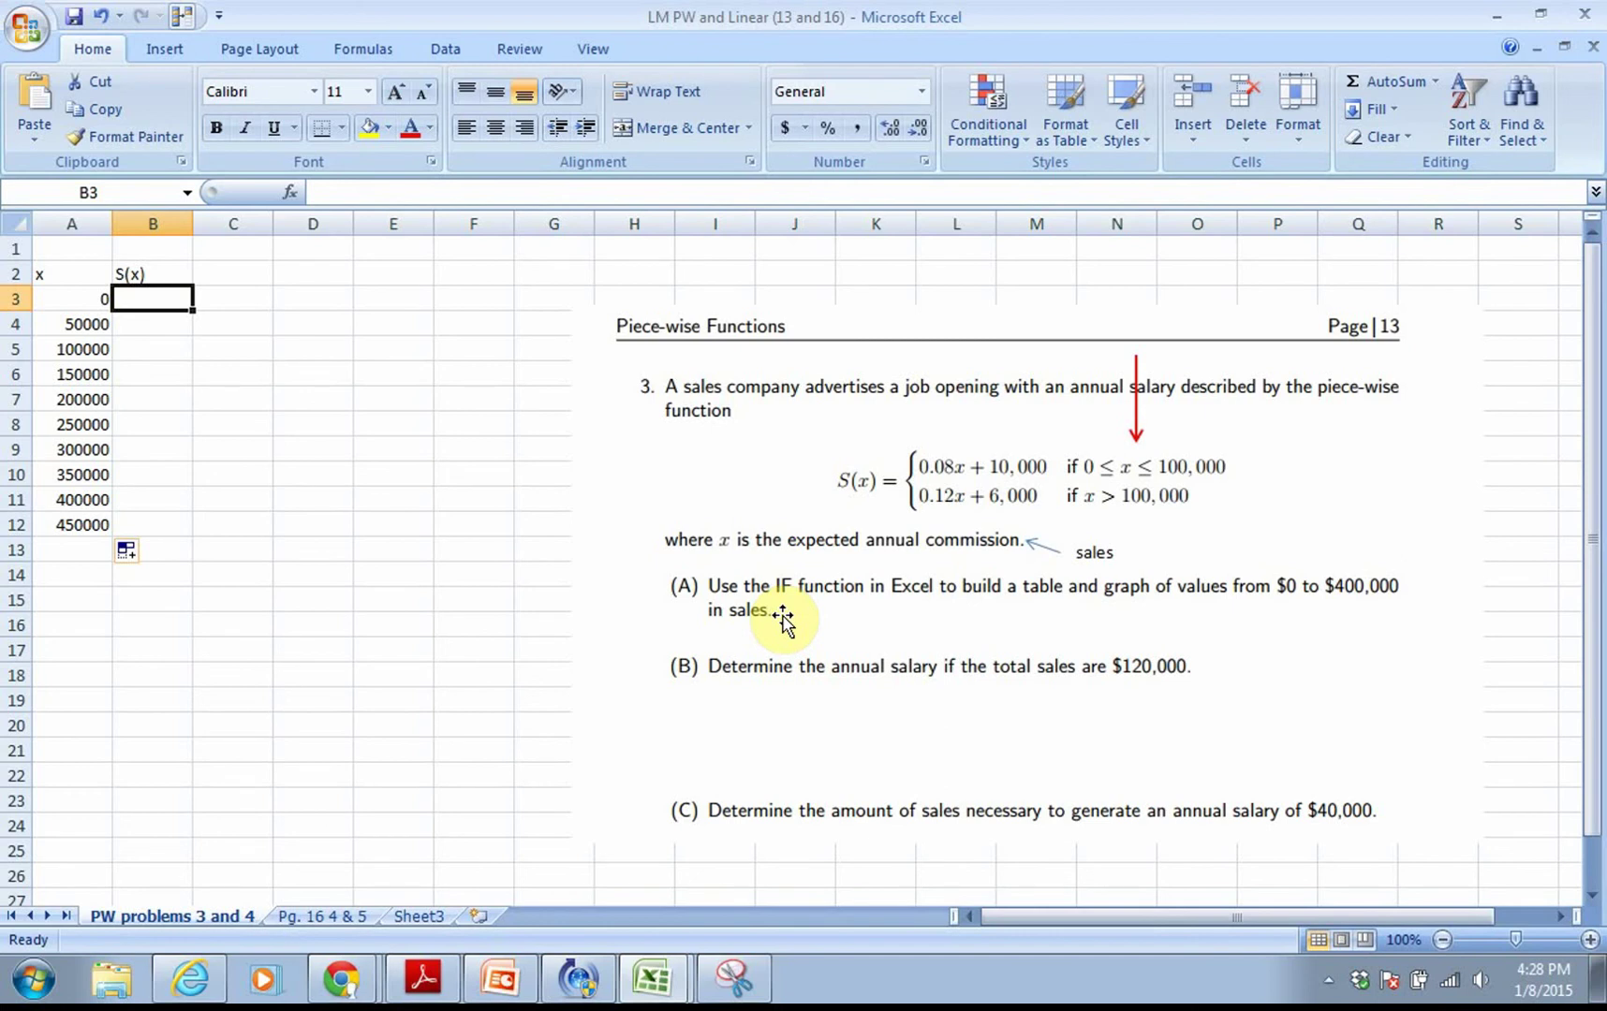
double_click(142, 303)
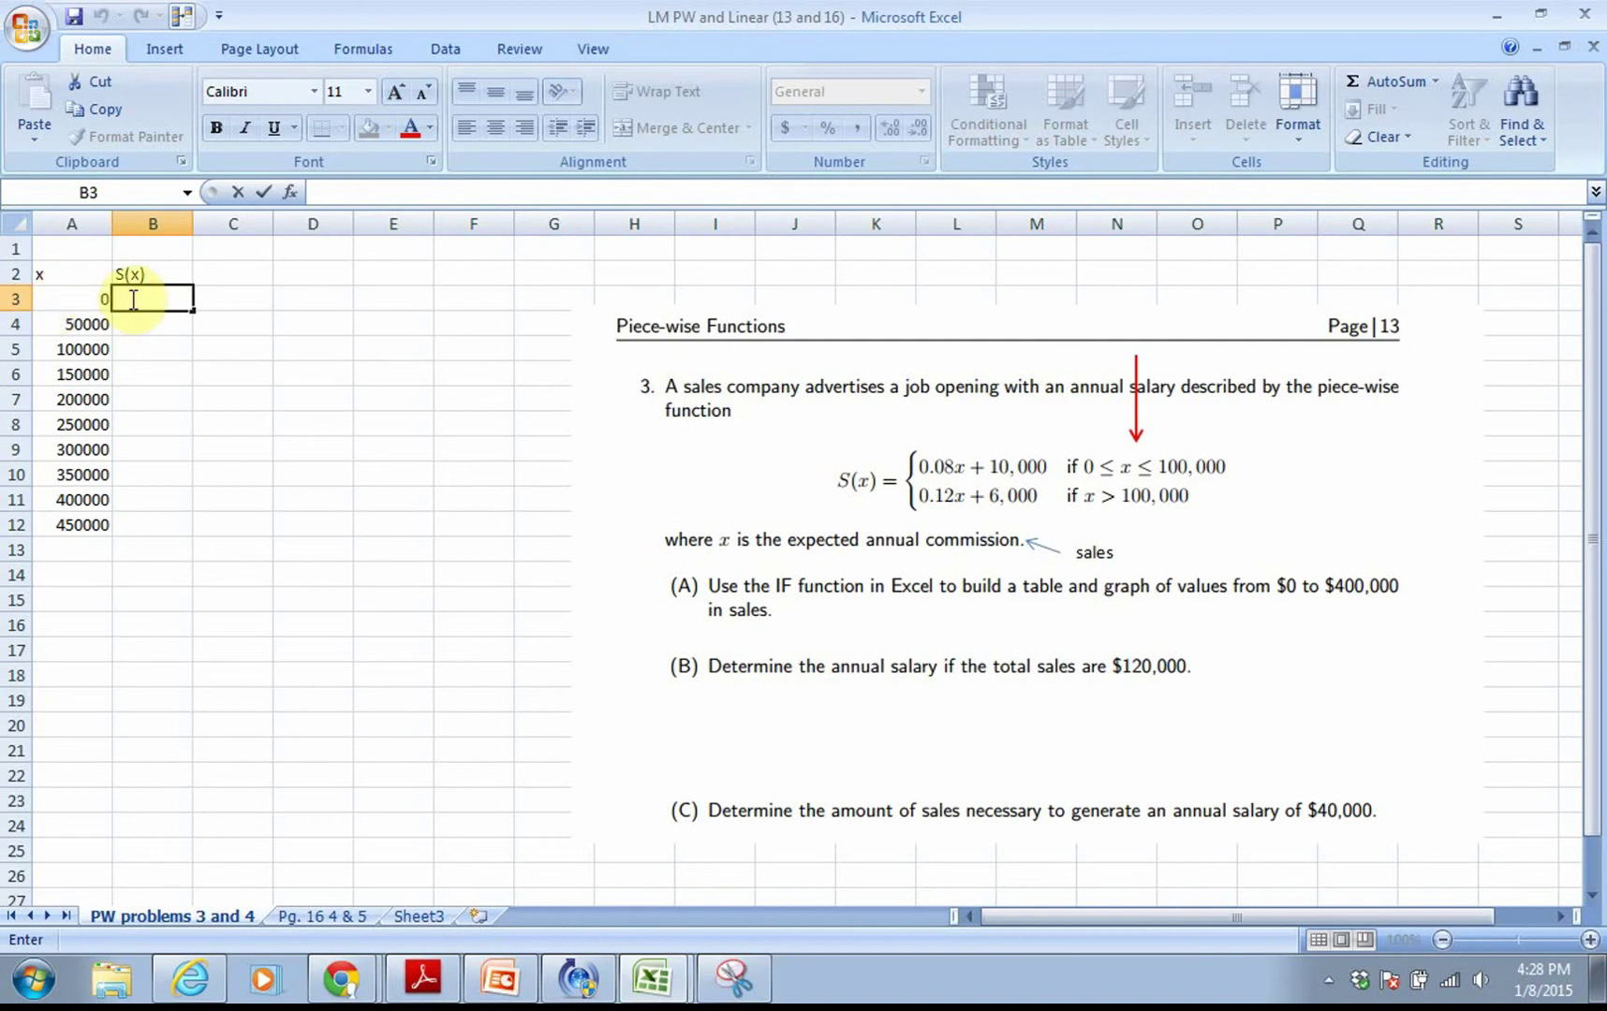
text(=)
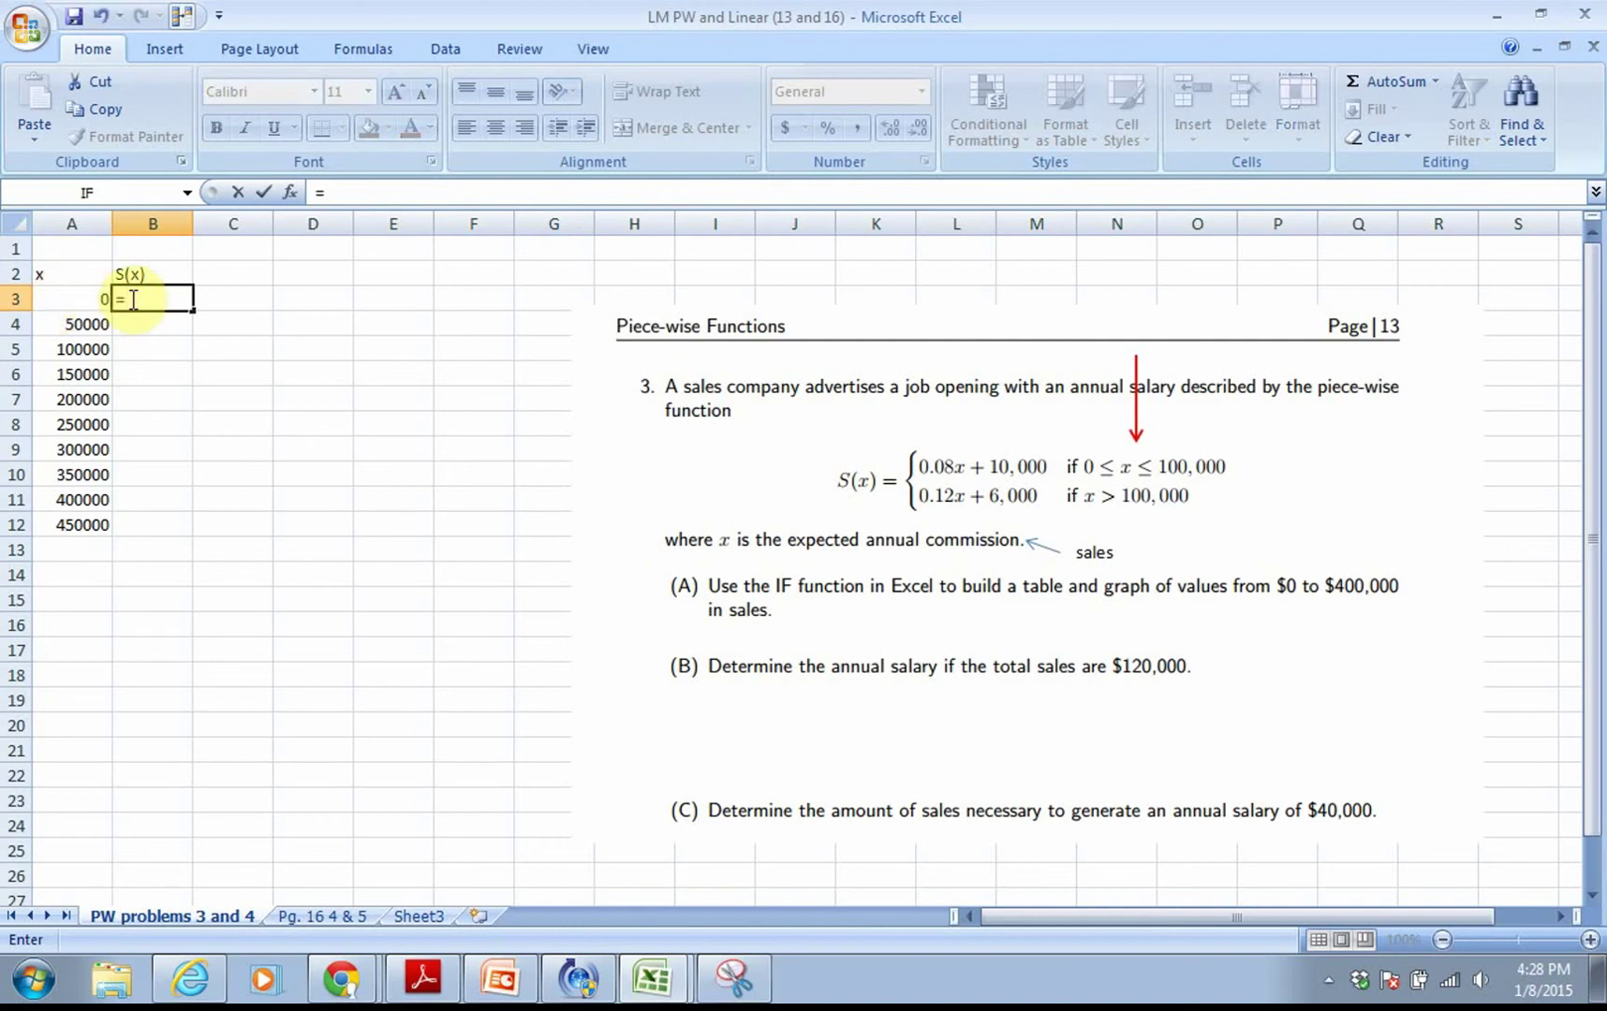
click(292, 192)
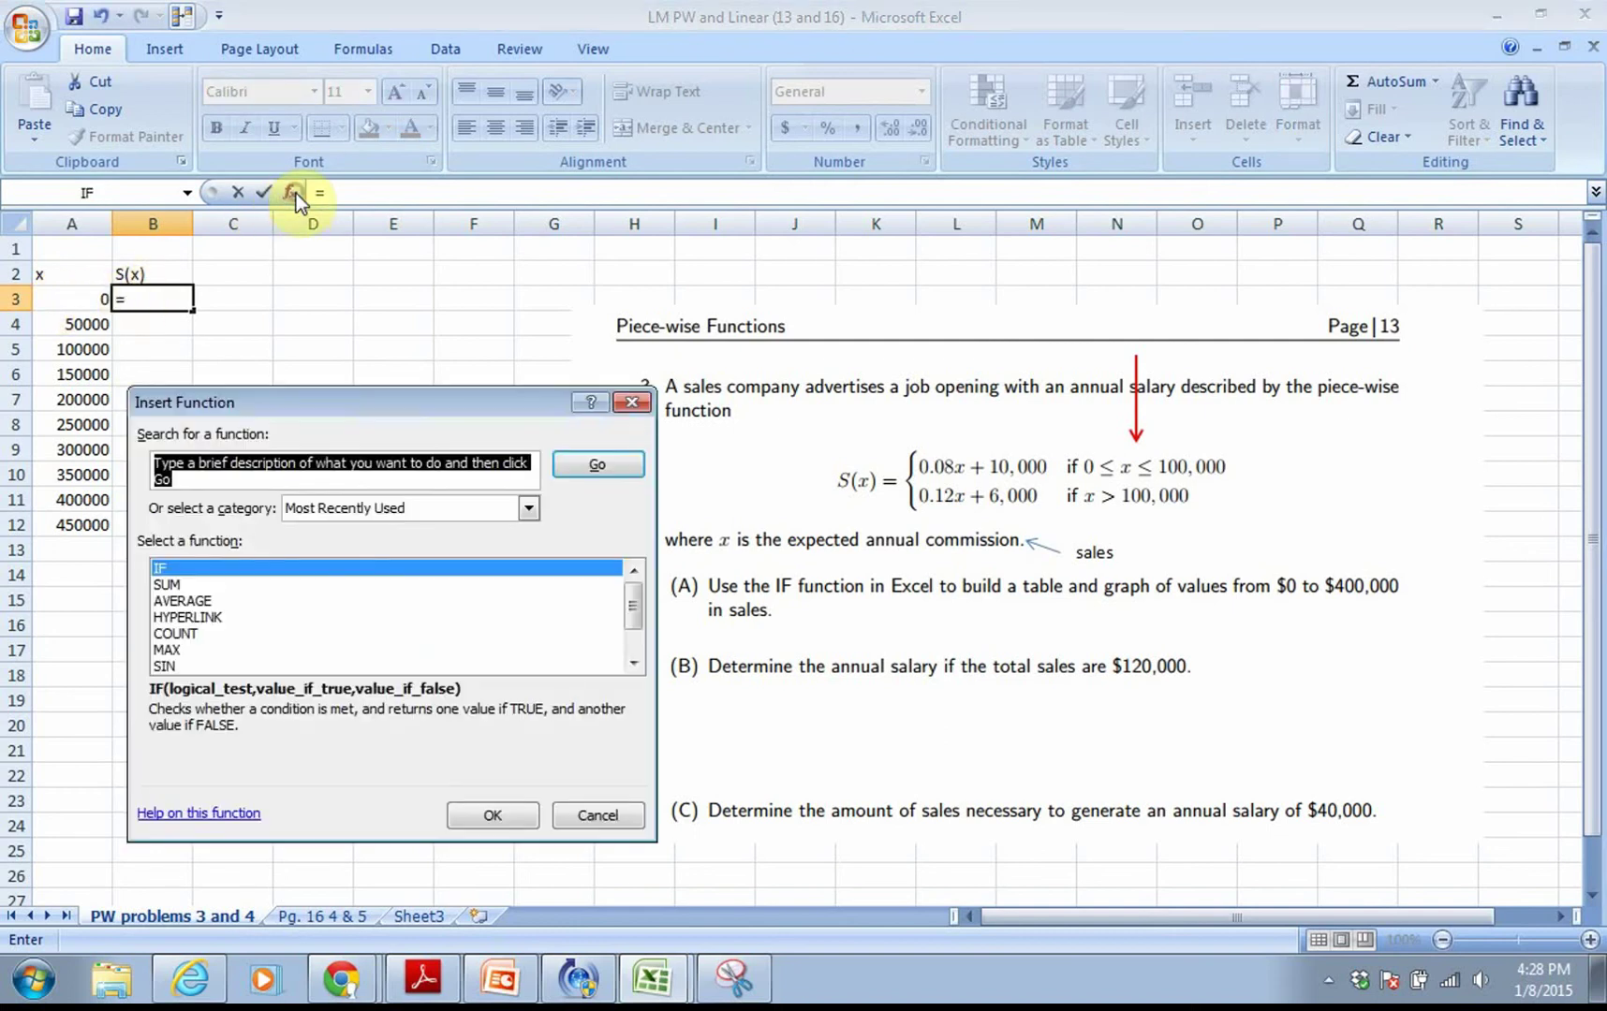
click(193, 572)
double_click(193, 572)
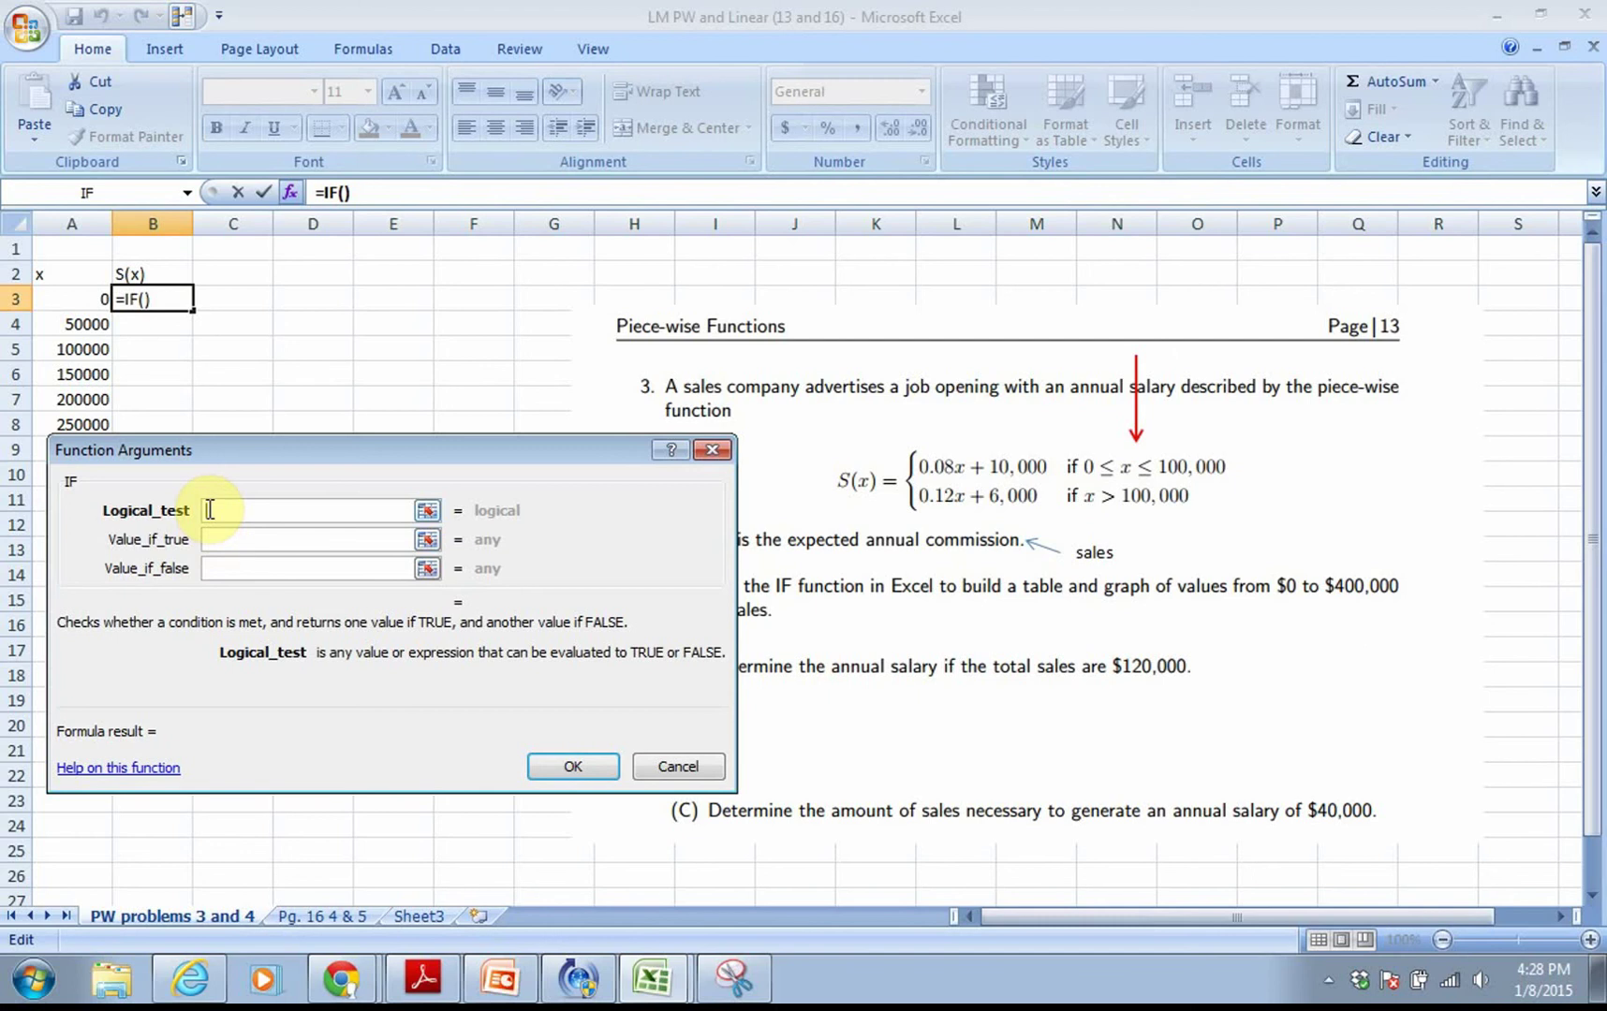
click(670, 766)
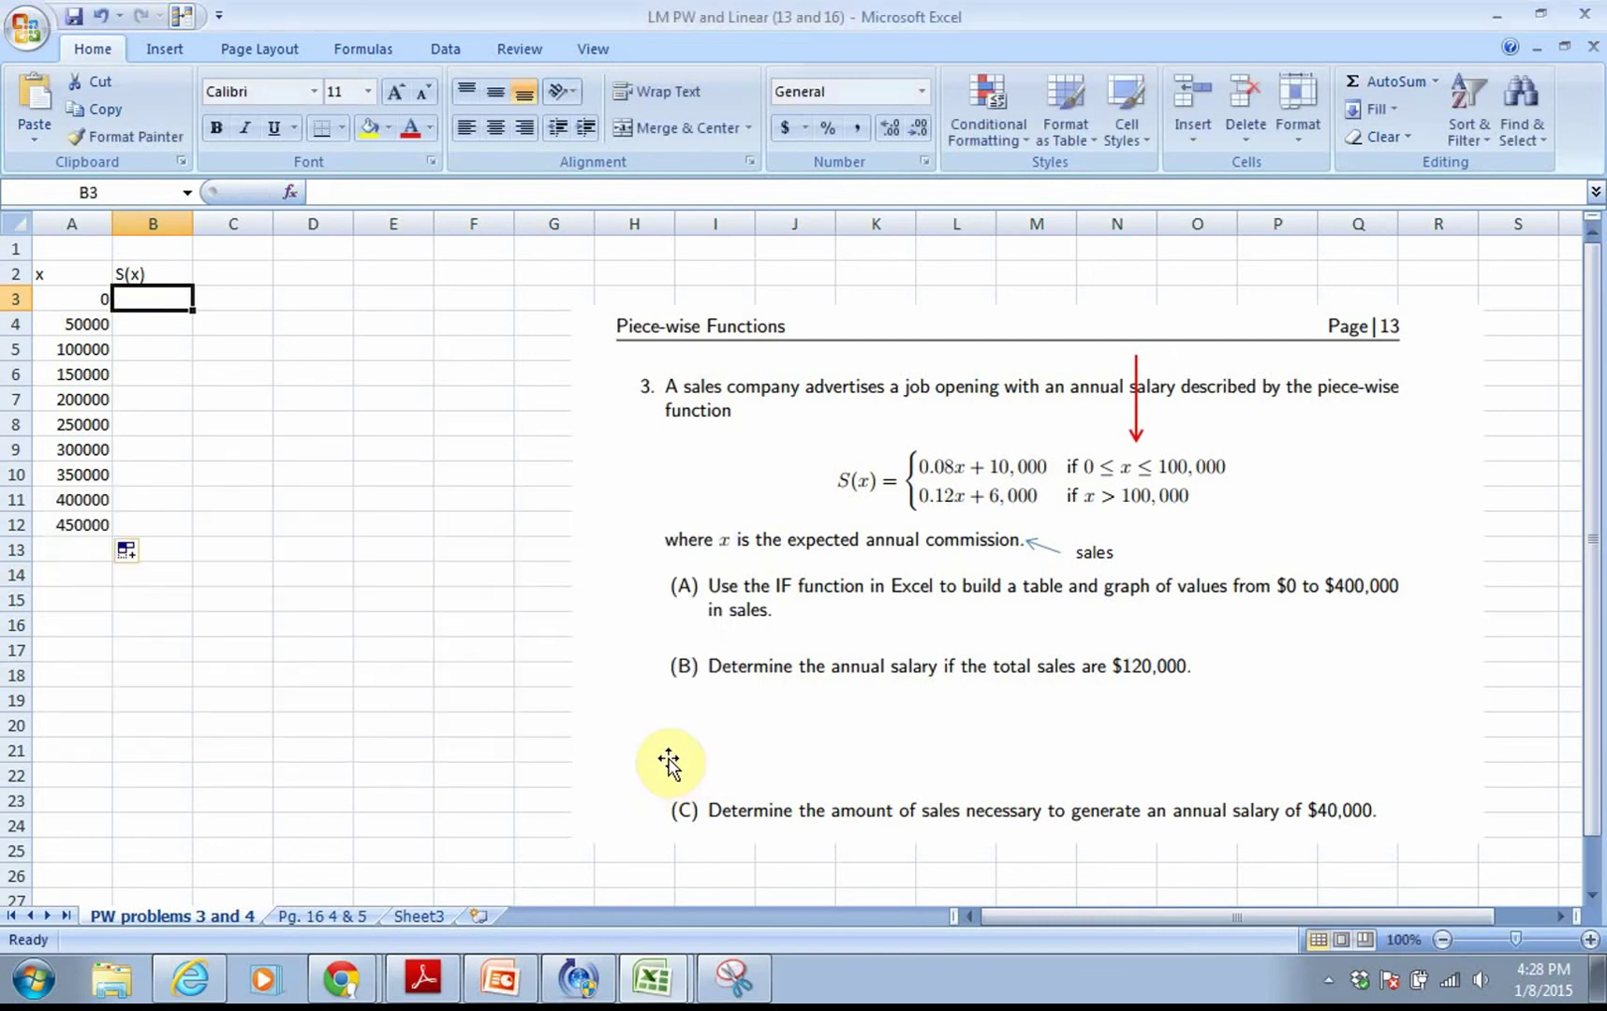
Insert an IF function in cell B3 with the logical test A3<=100000.
double_click(131, 300)
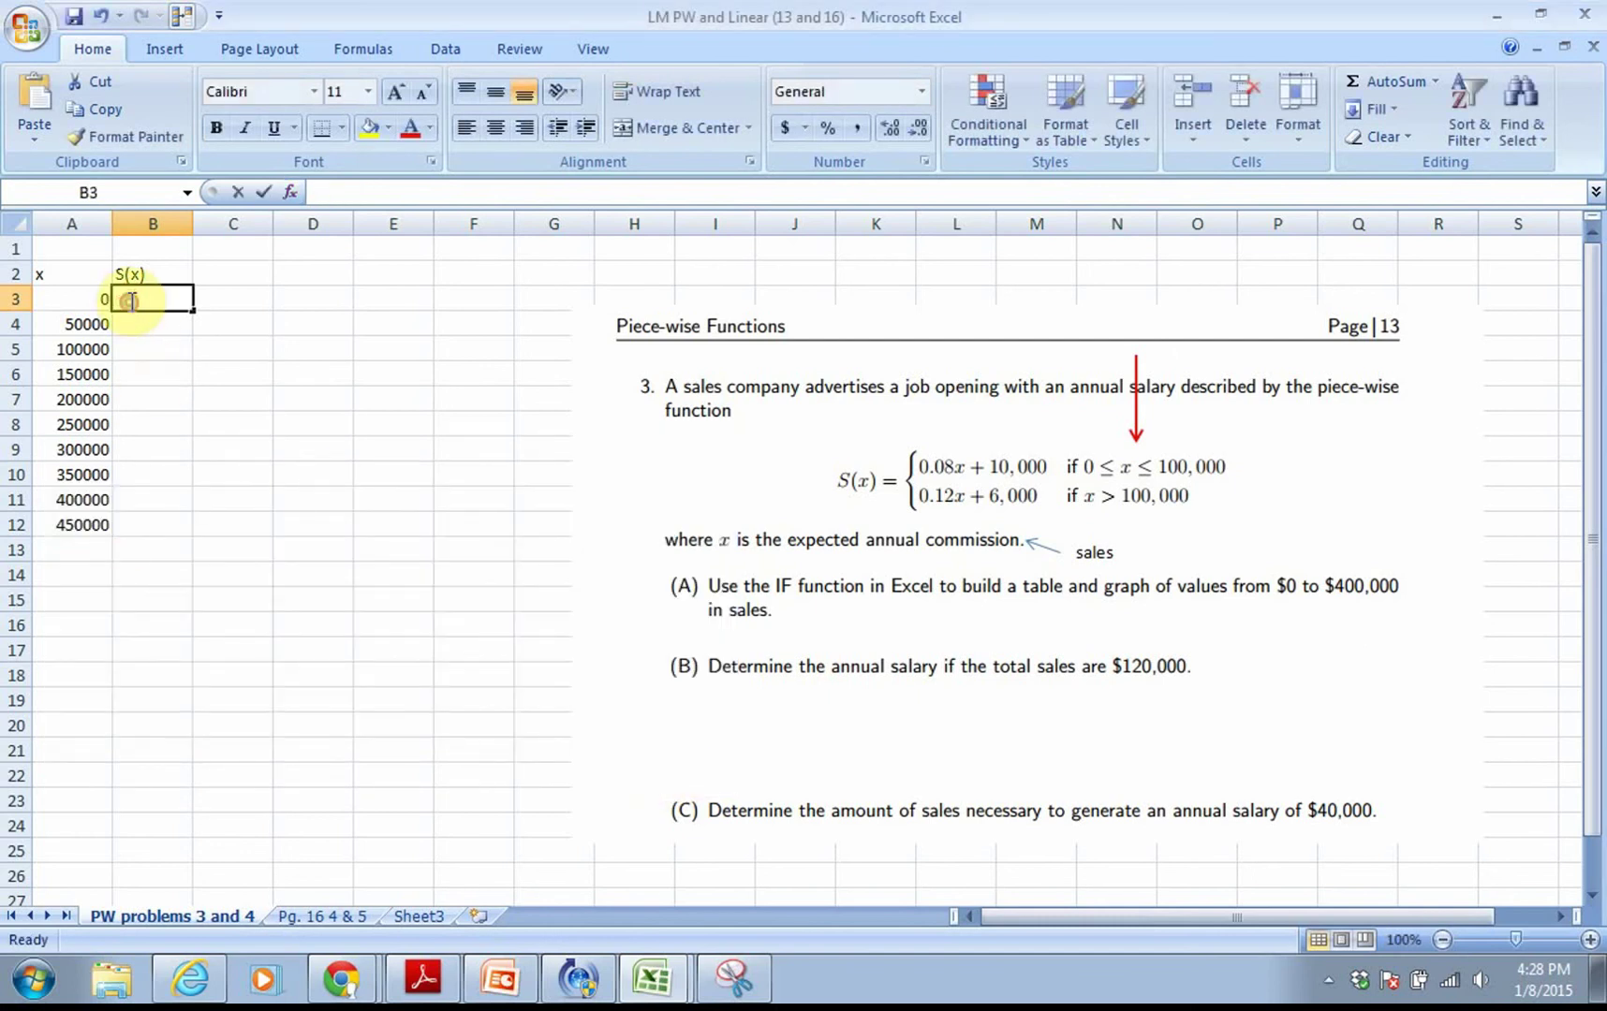
text(=)
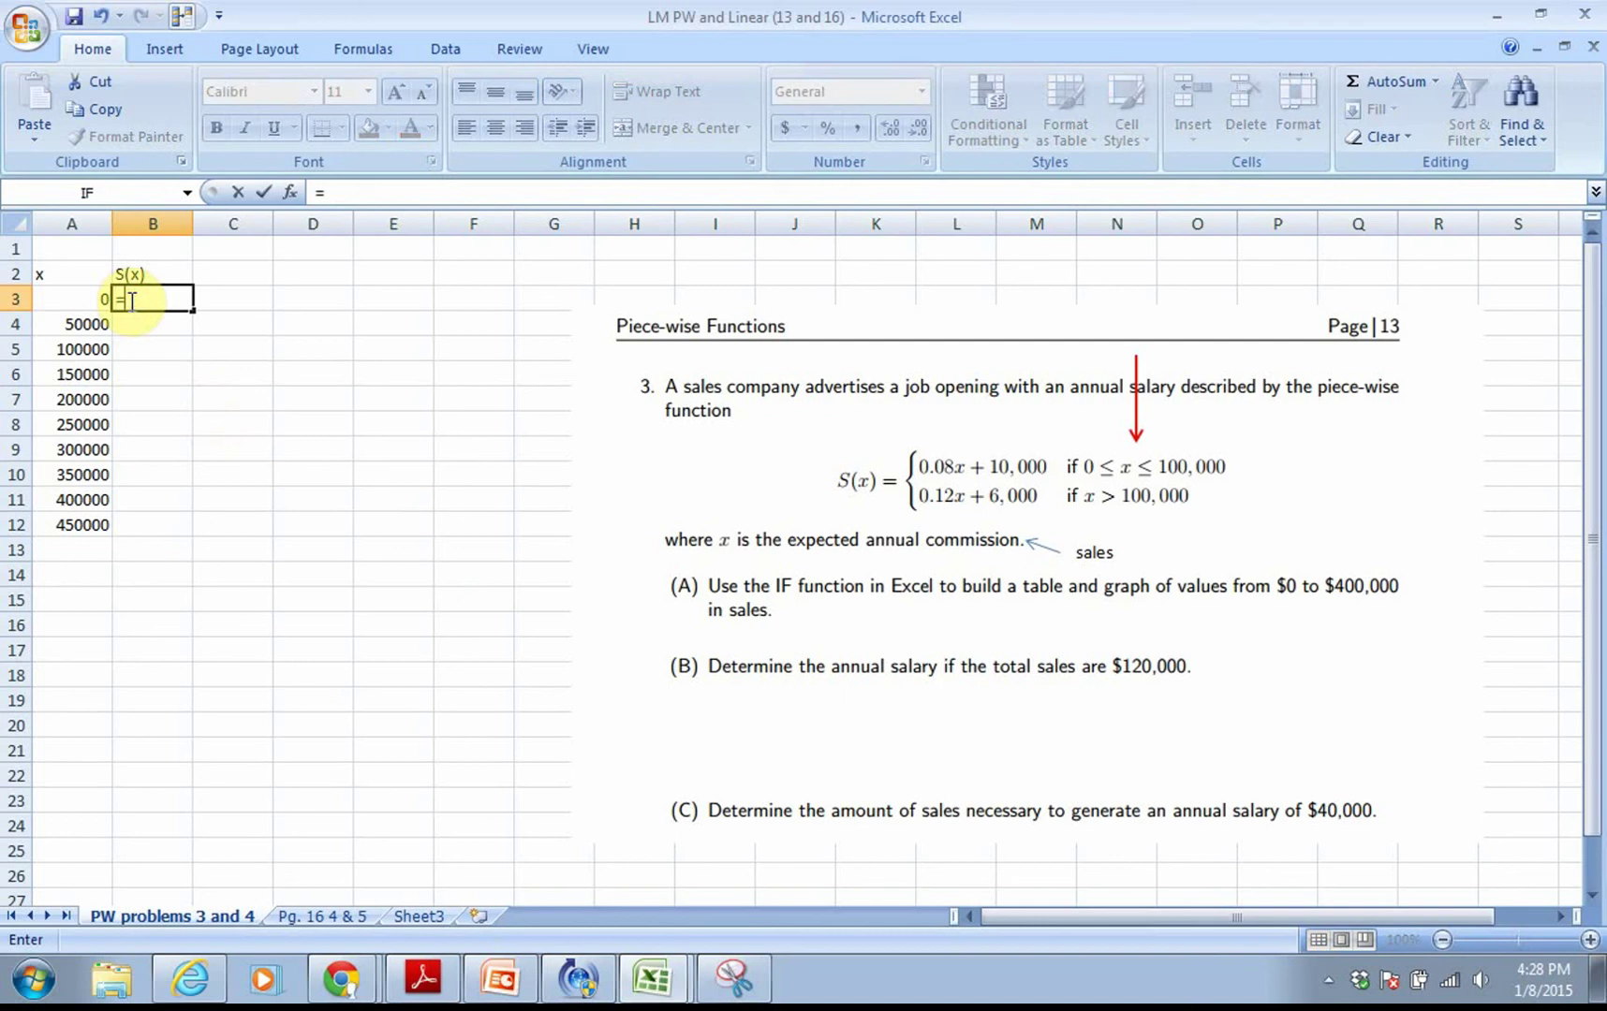
click(292, 198)
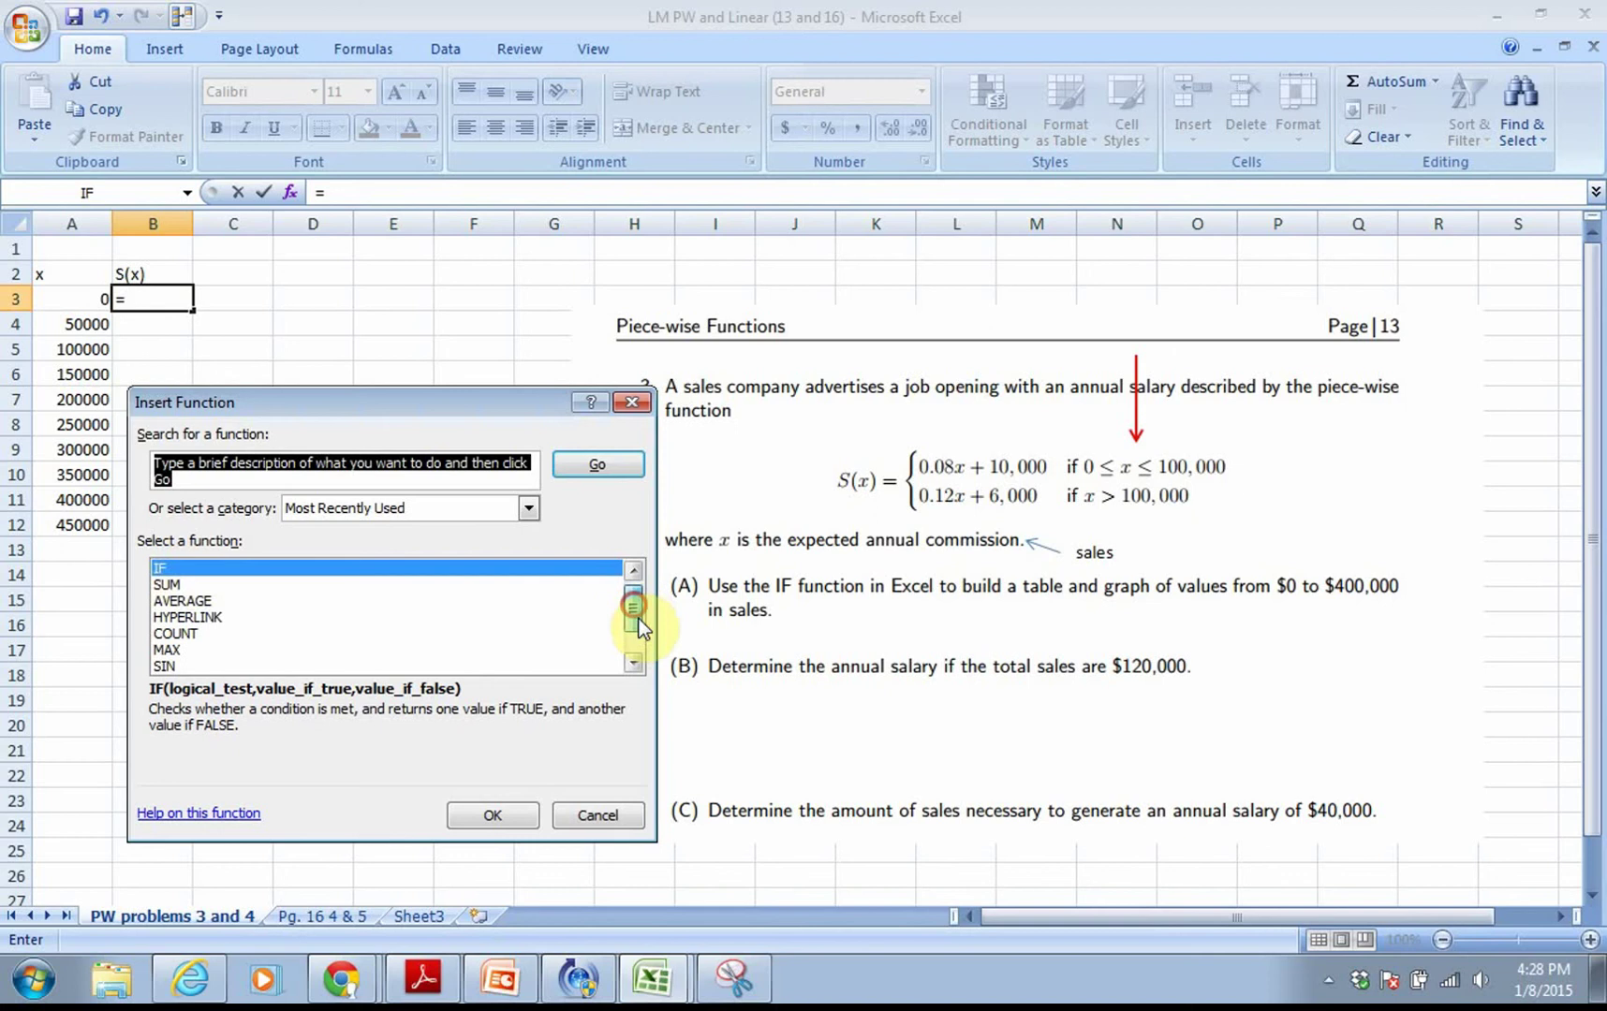
mouse_move(637, 616)
mouse_down()
mouse_move(634, 629)
mouse_move(632, 584)
mouse_up()
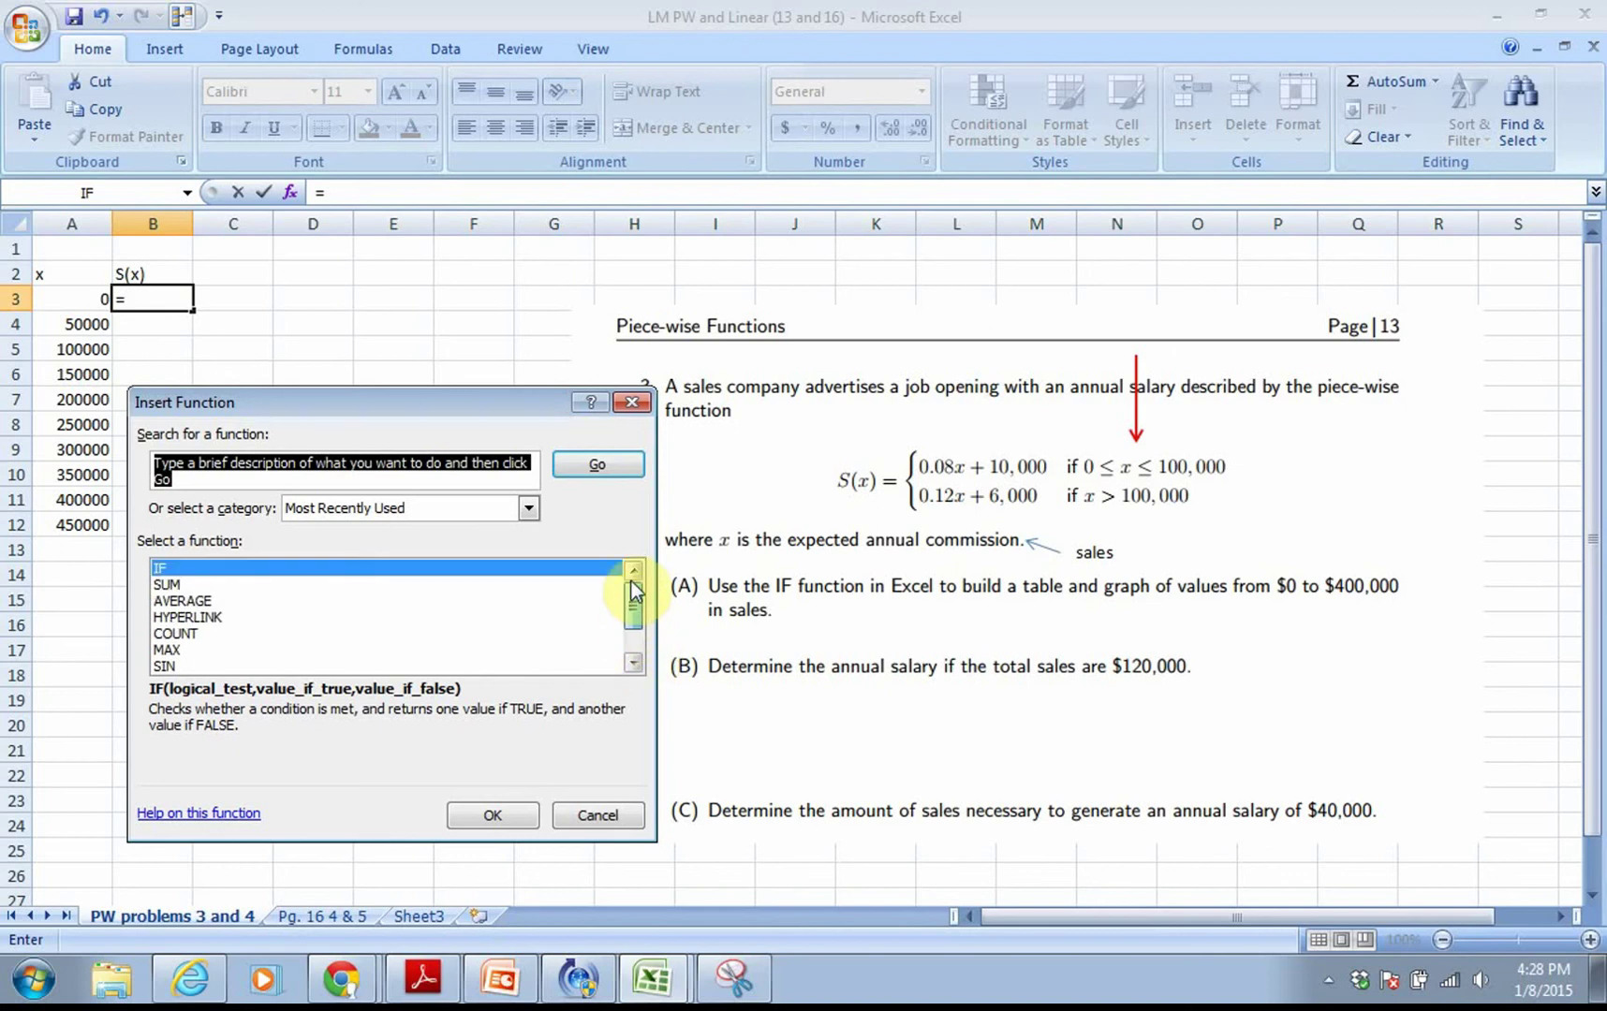
double_click(248, 567)
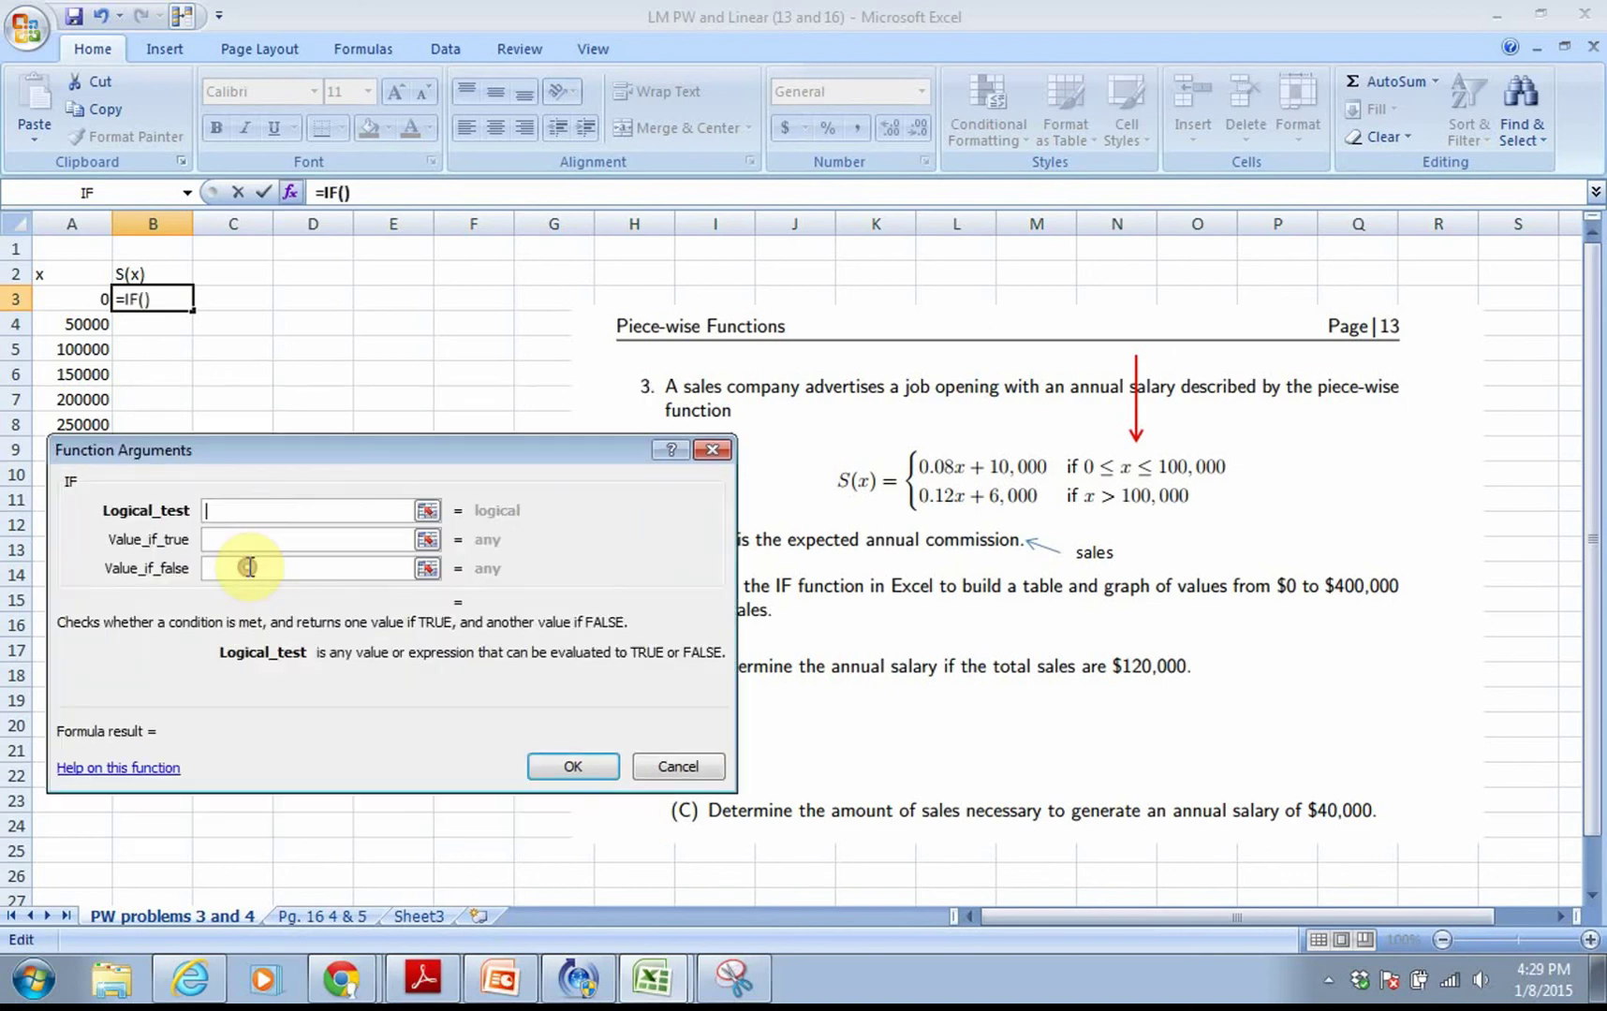
click(215, 511)
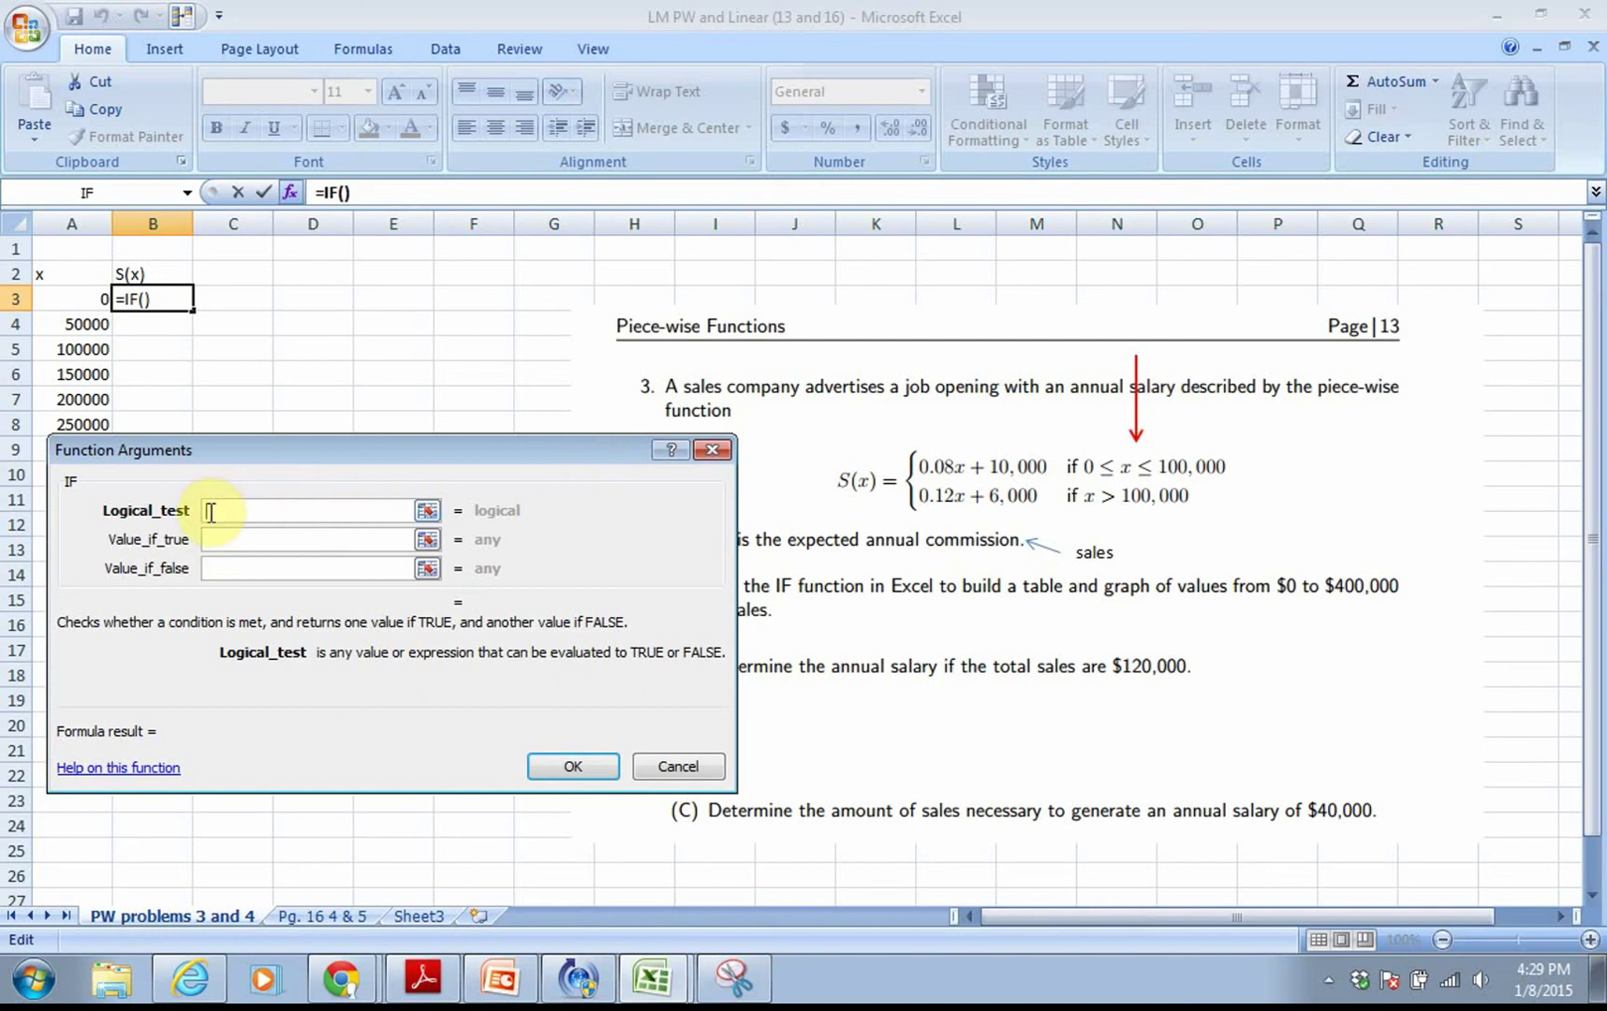
click(81, 300)
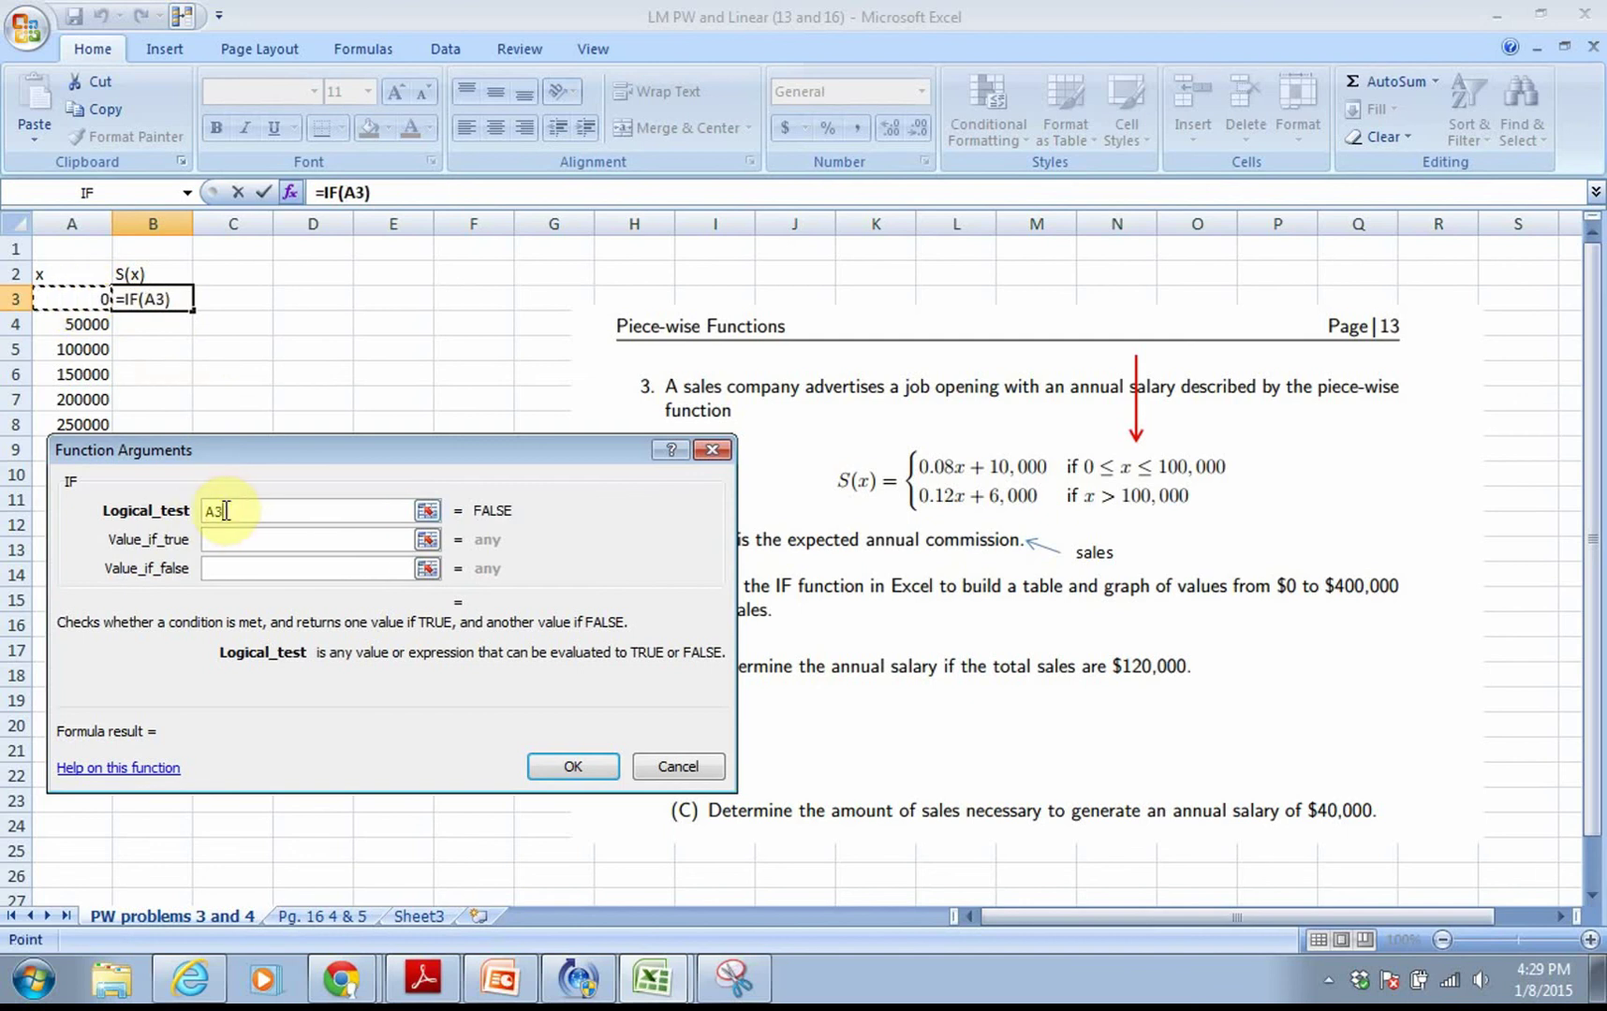
text(<)
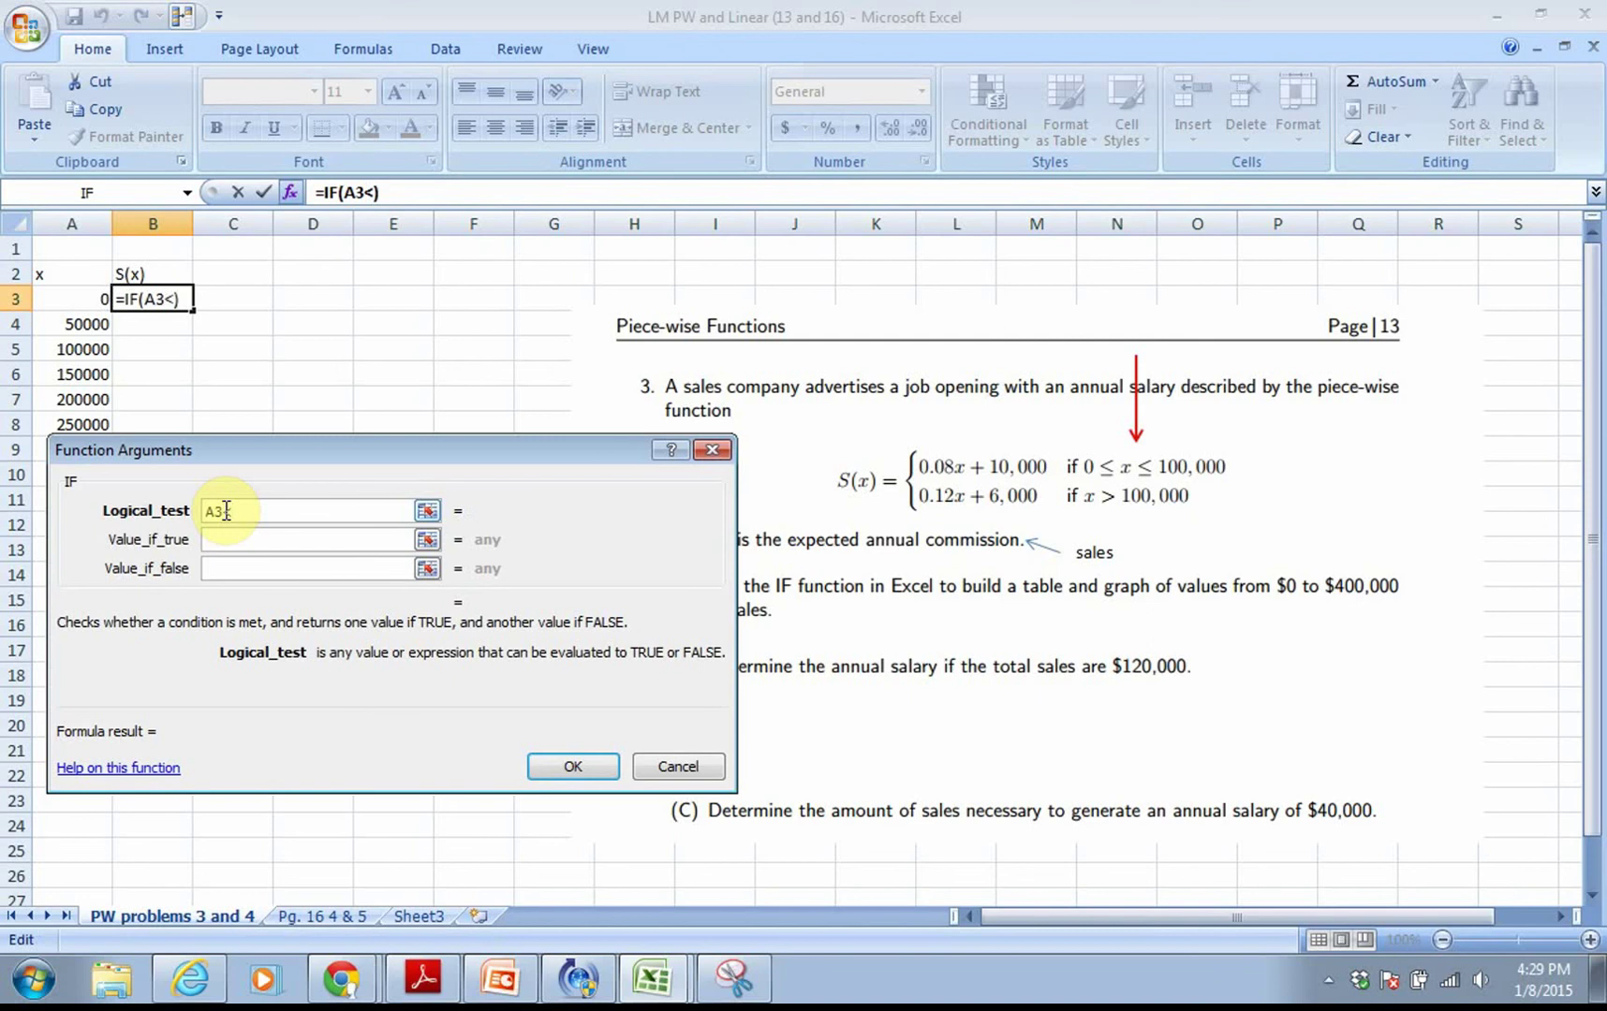
text(=100)
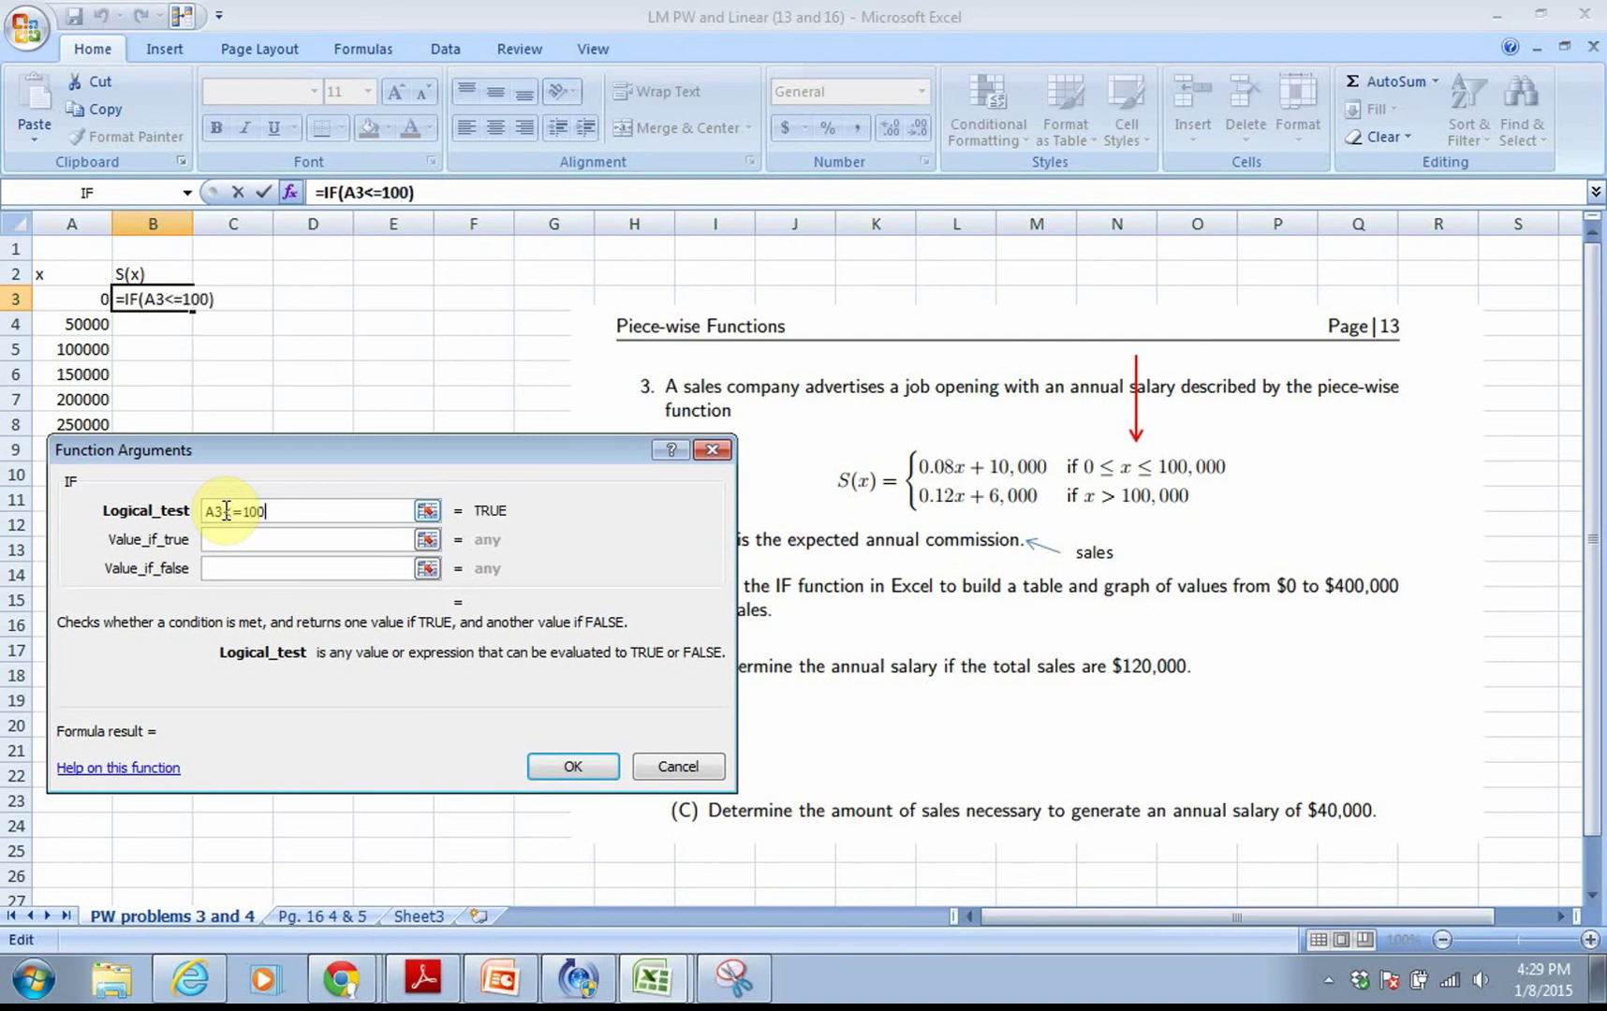
text(000)
Set the IF function's value if true to .08*A3+10000, referencing the x value in A3.
click(225, 539)
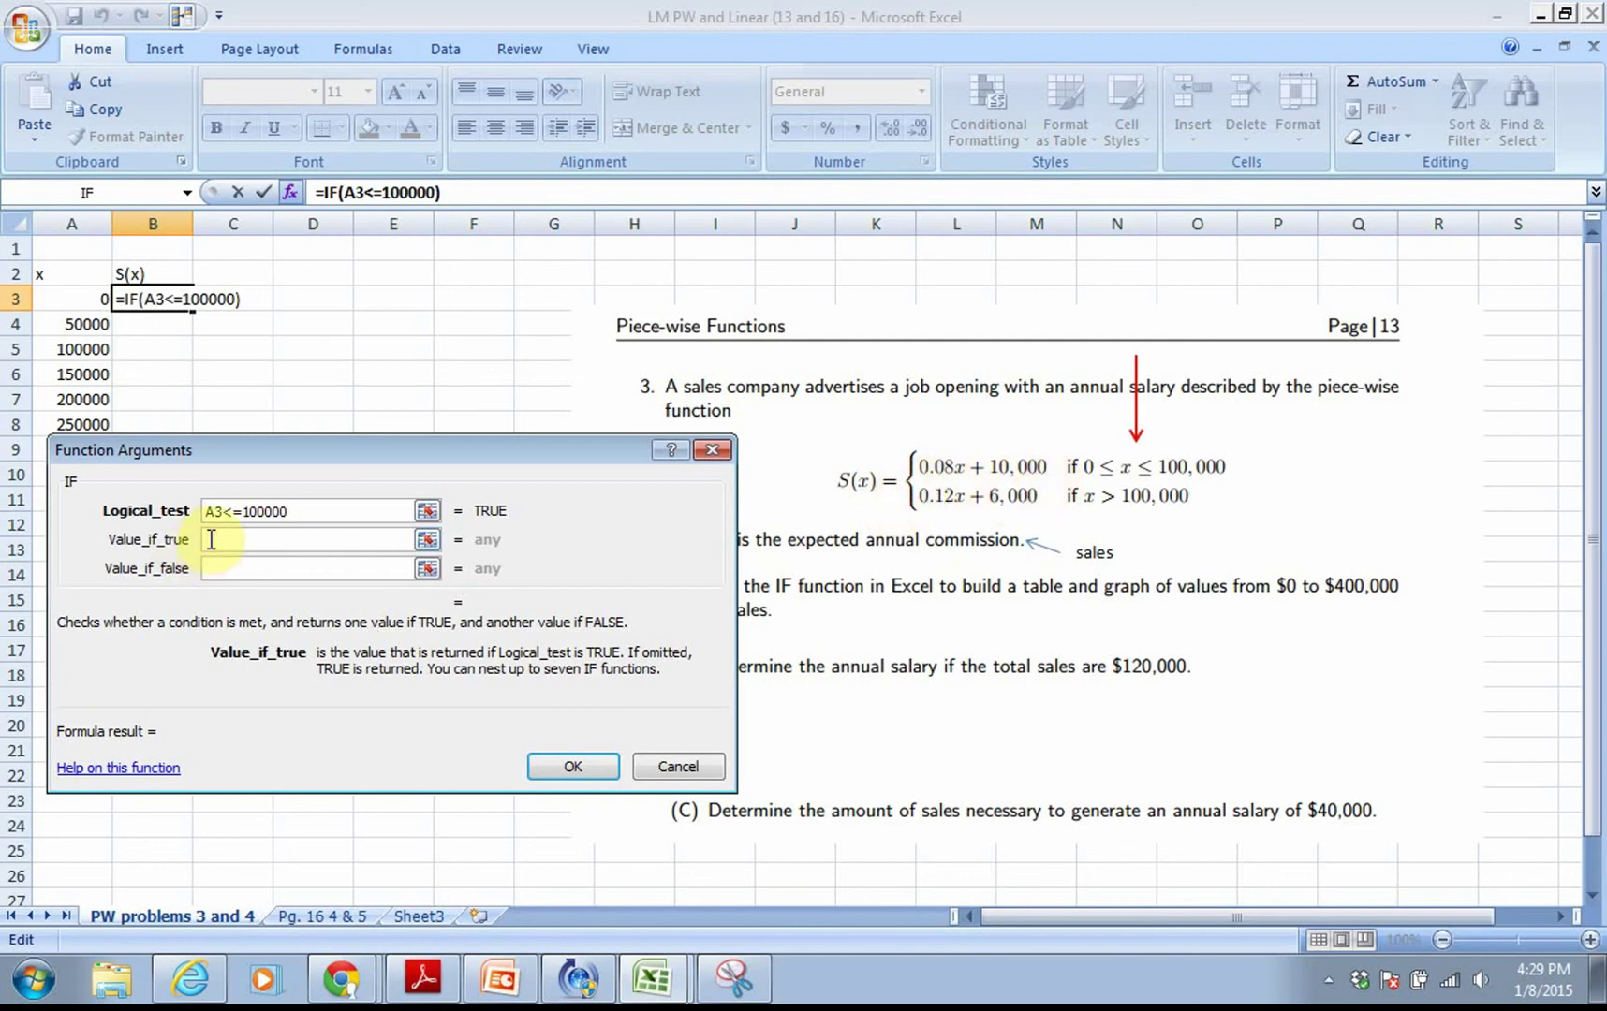
text(.08*)
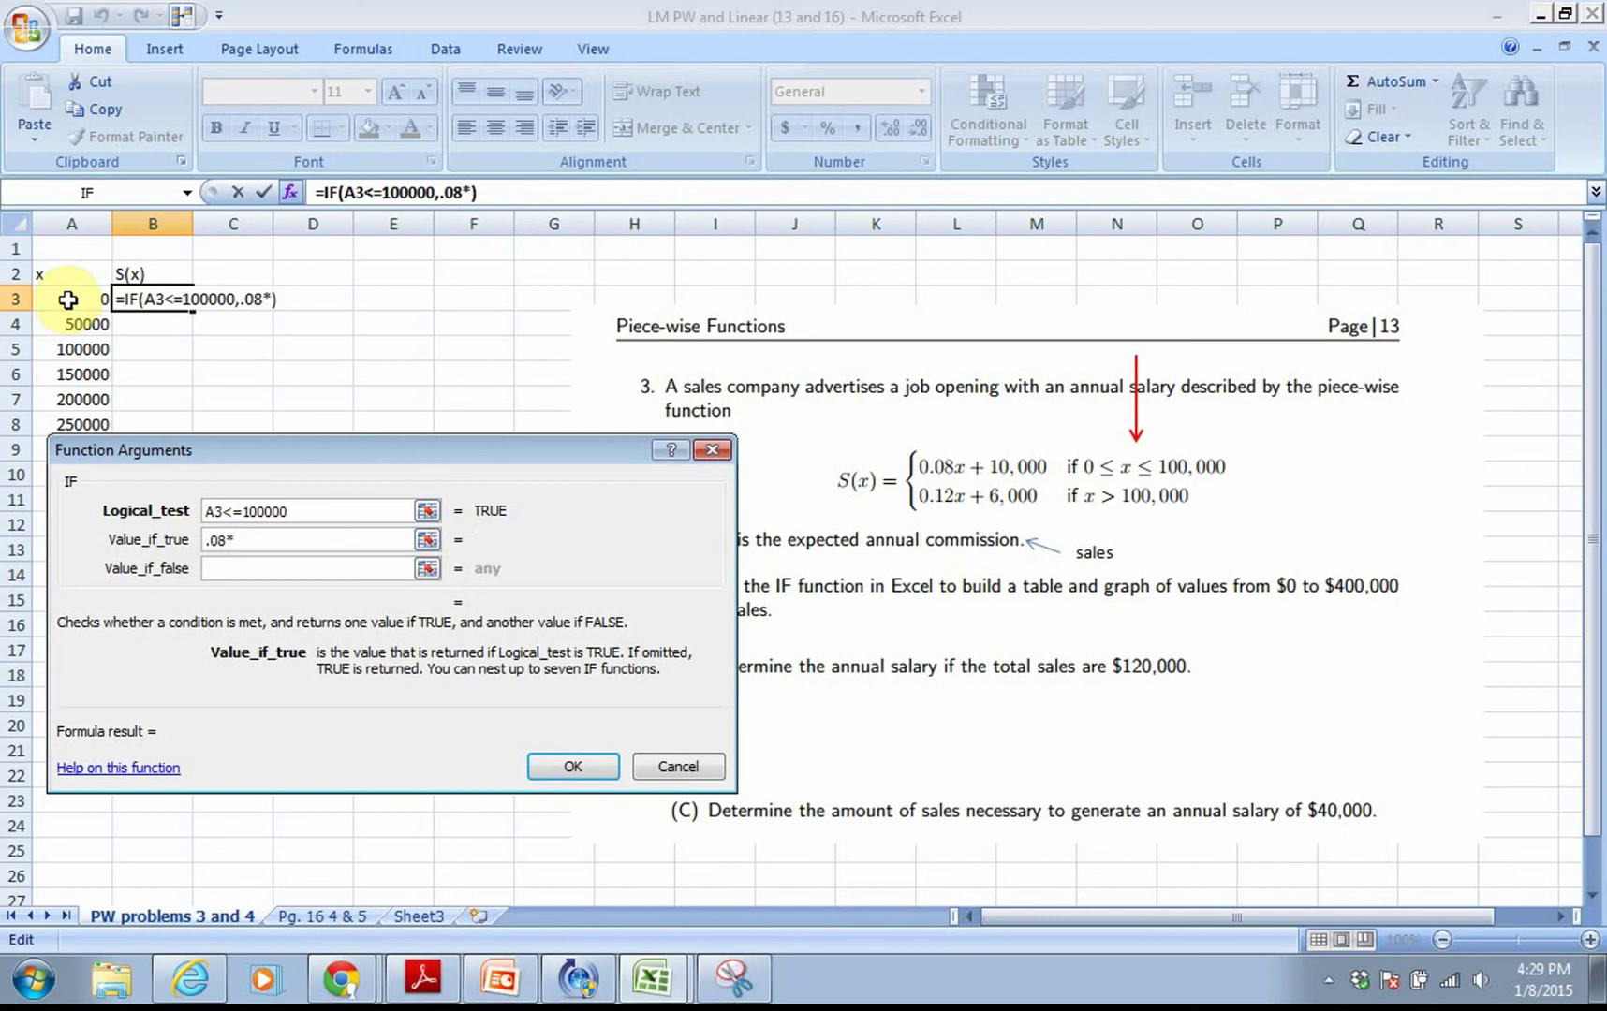
click(68, 300)
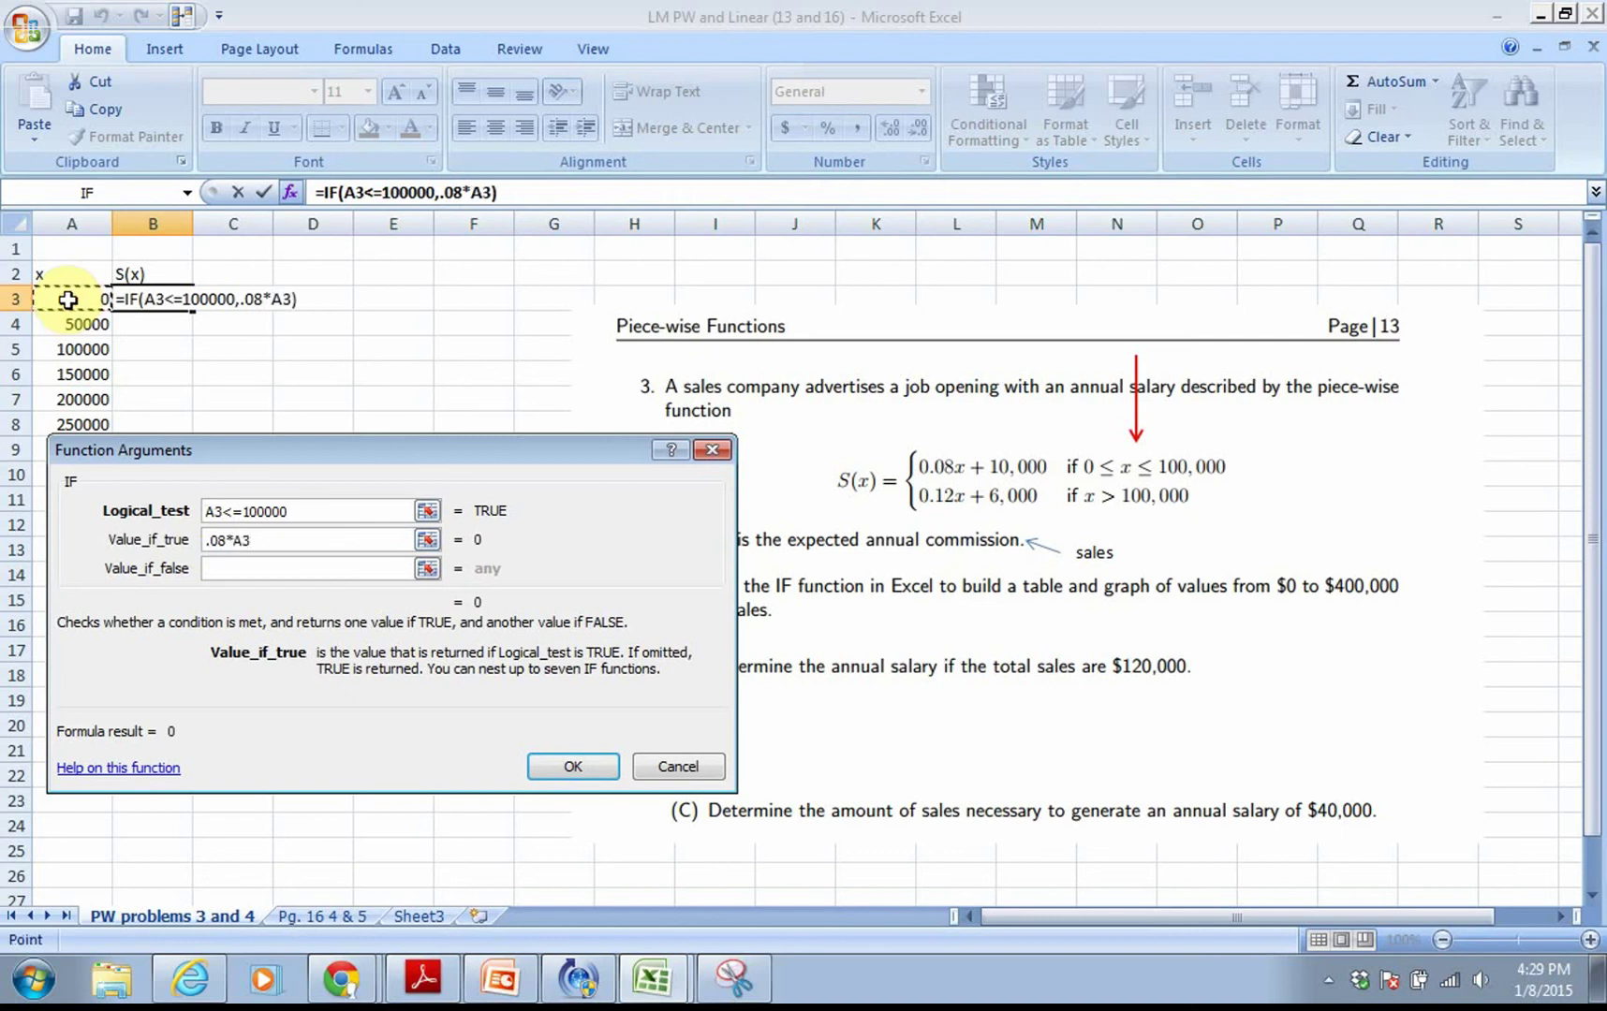
text(+1)
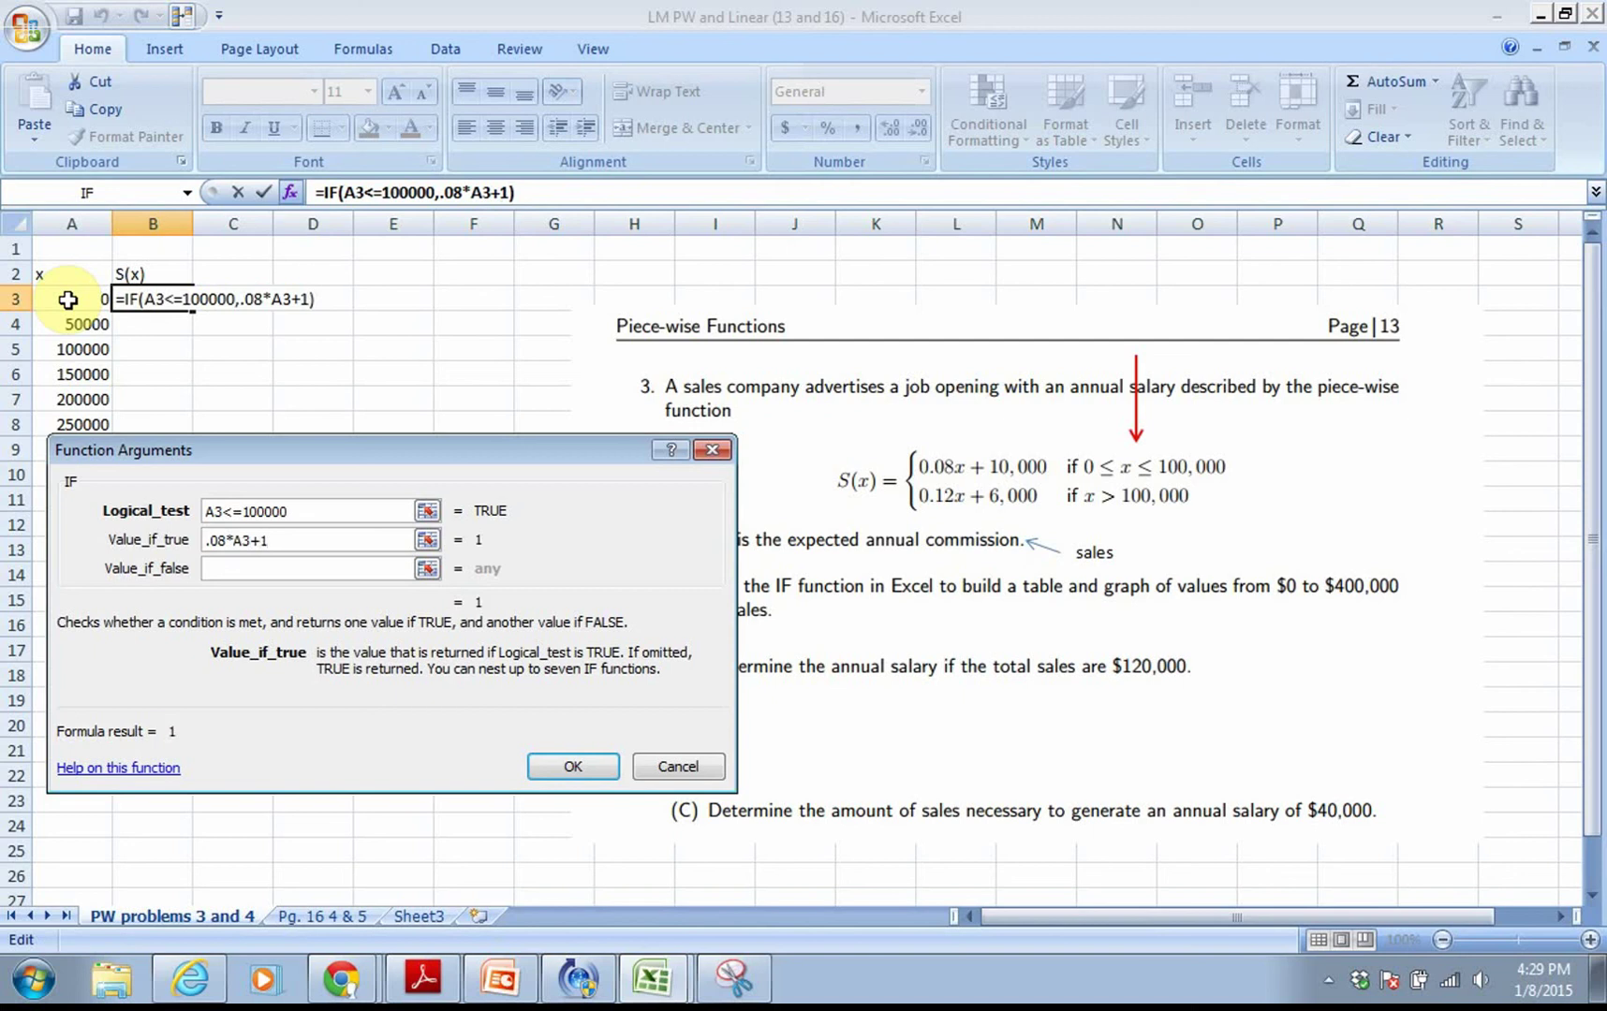
text(0000)
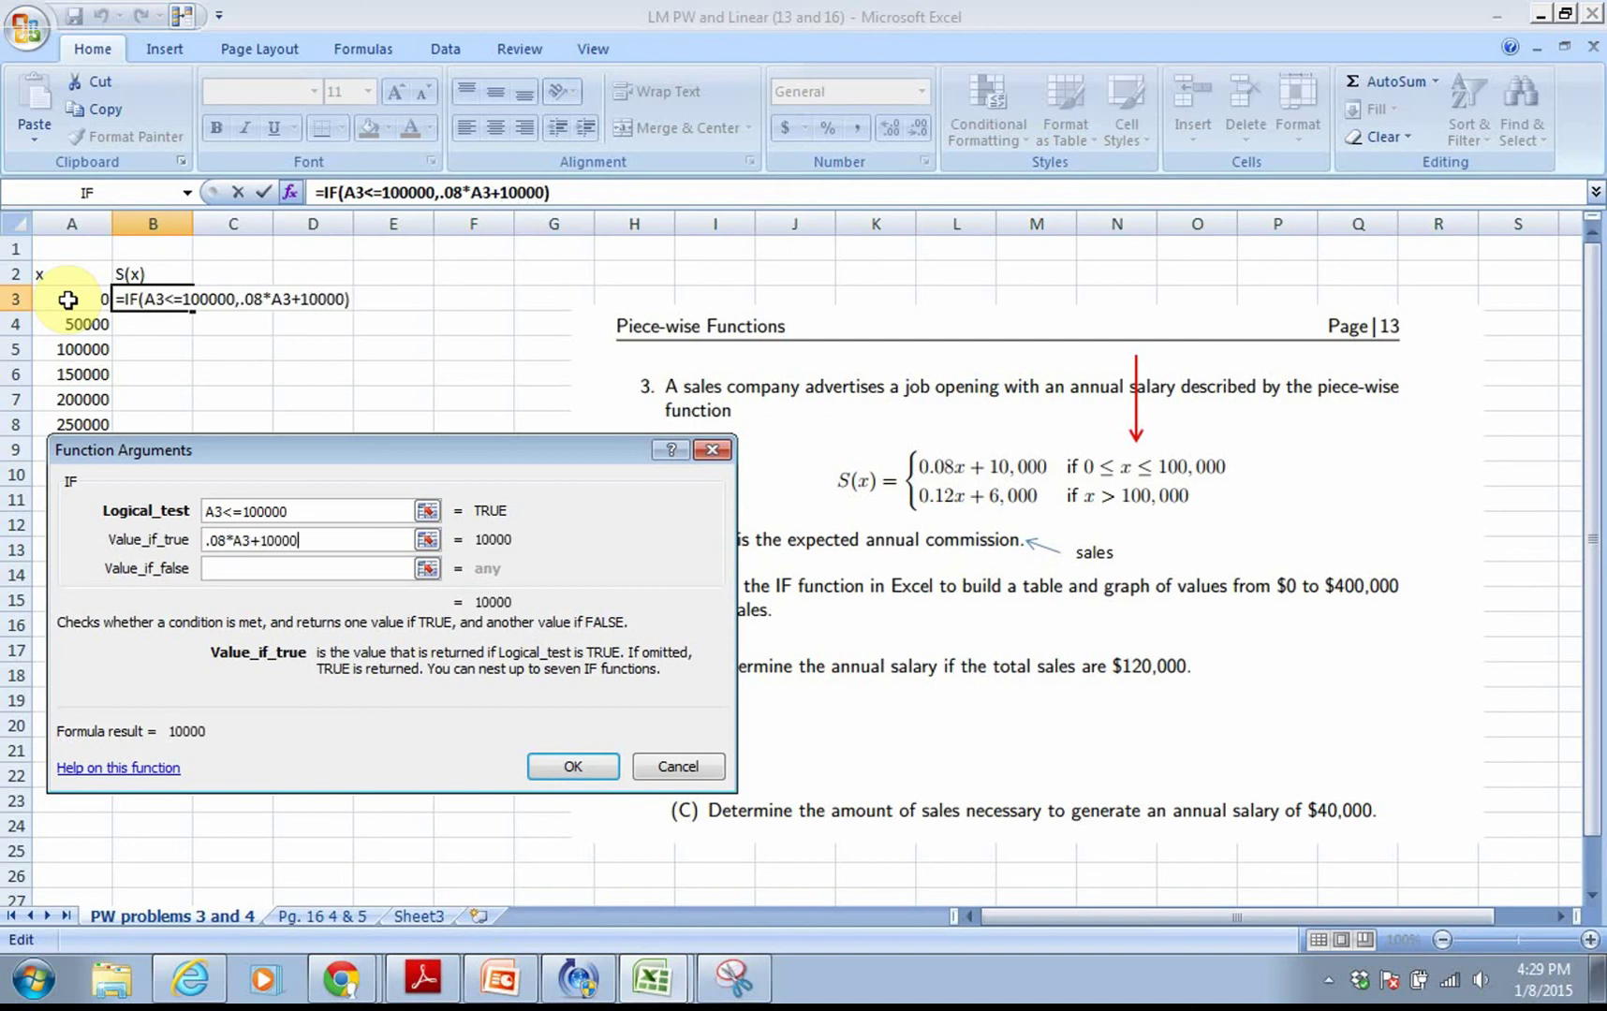
Set the IF function's value if false to .12*A3+6000, referencing the x value in A3, and complete the function.
click(238, 564)
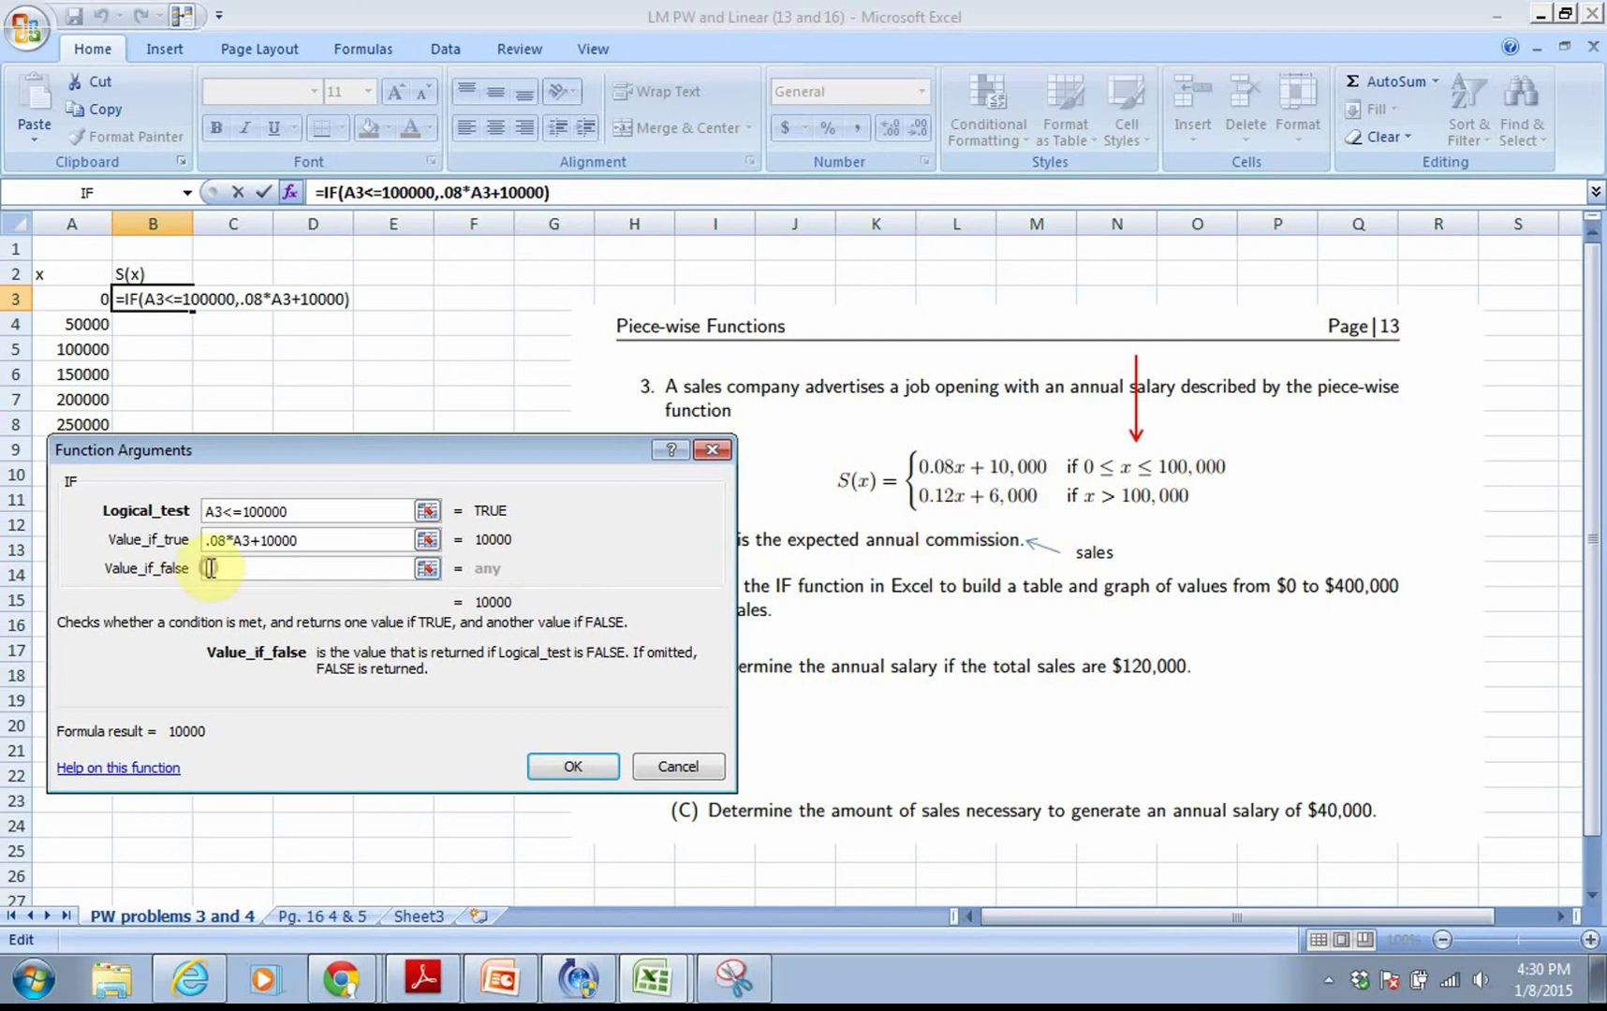
text(.12*)
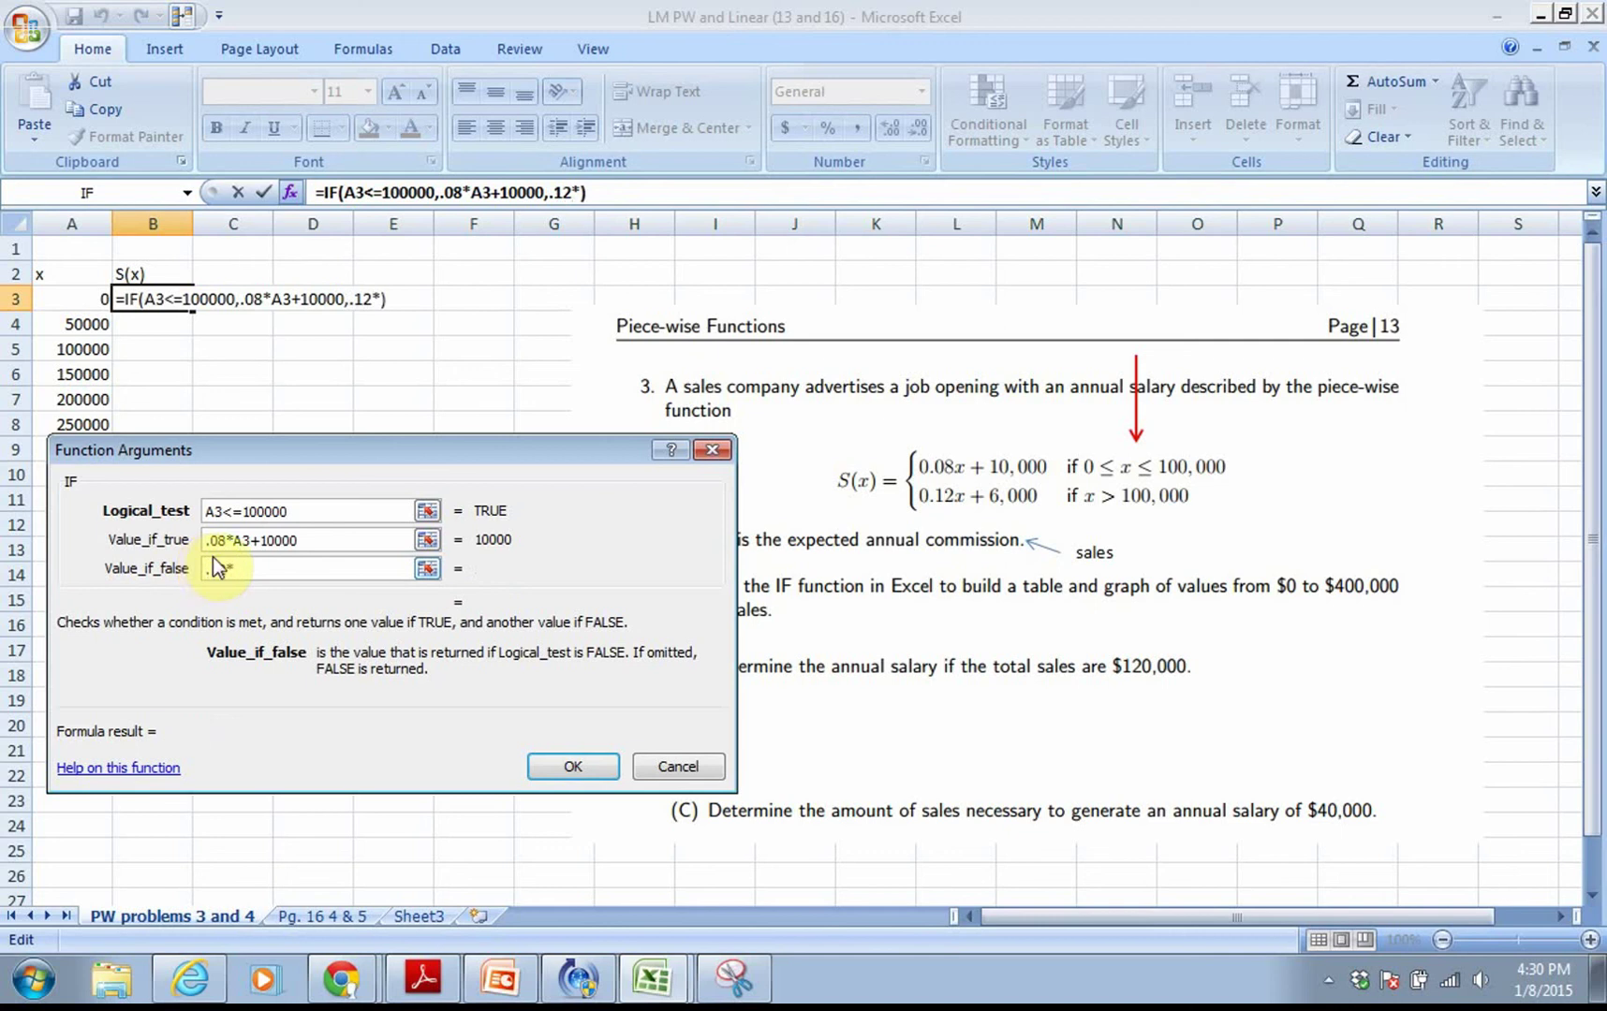
click(79, 302)
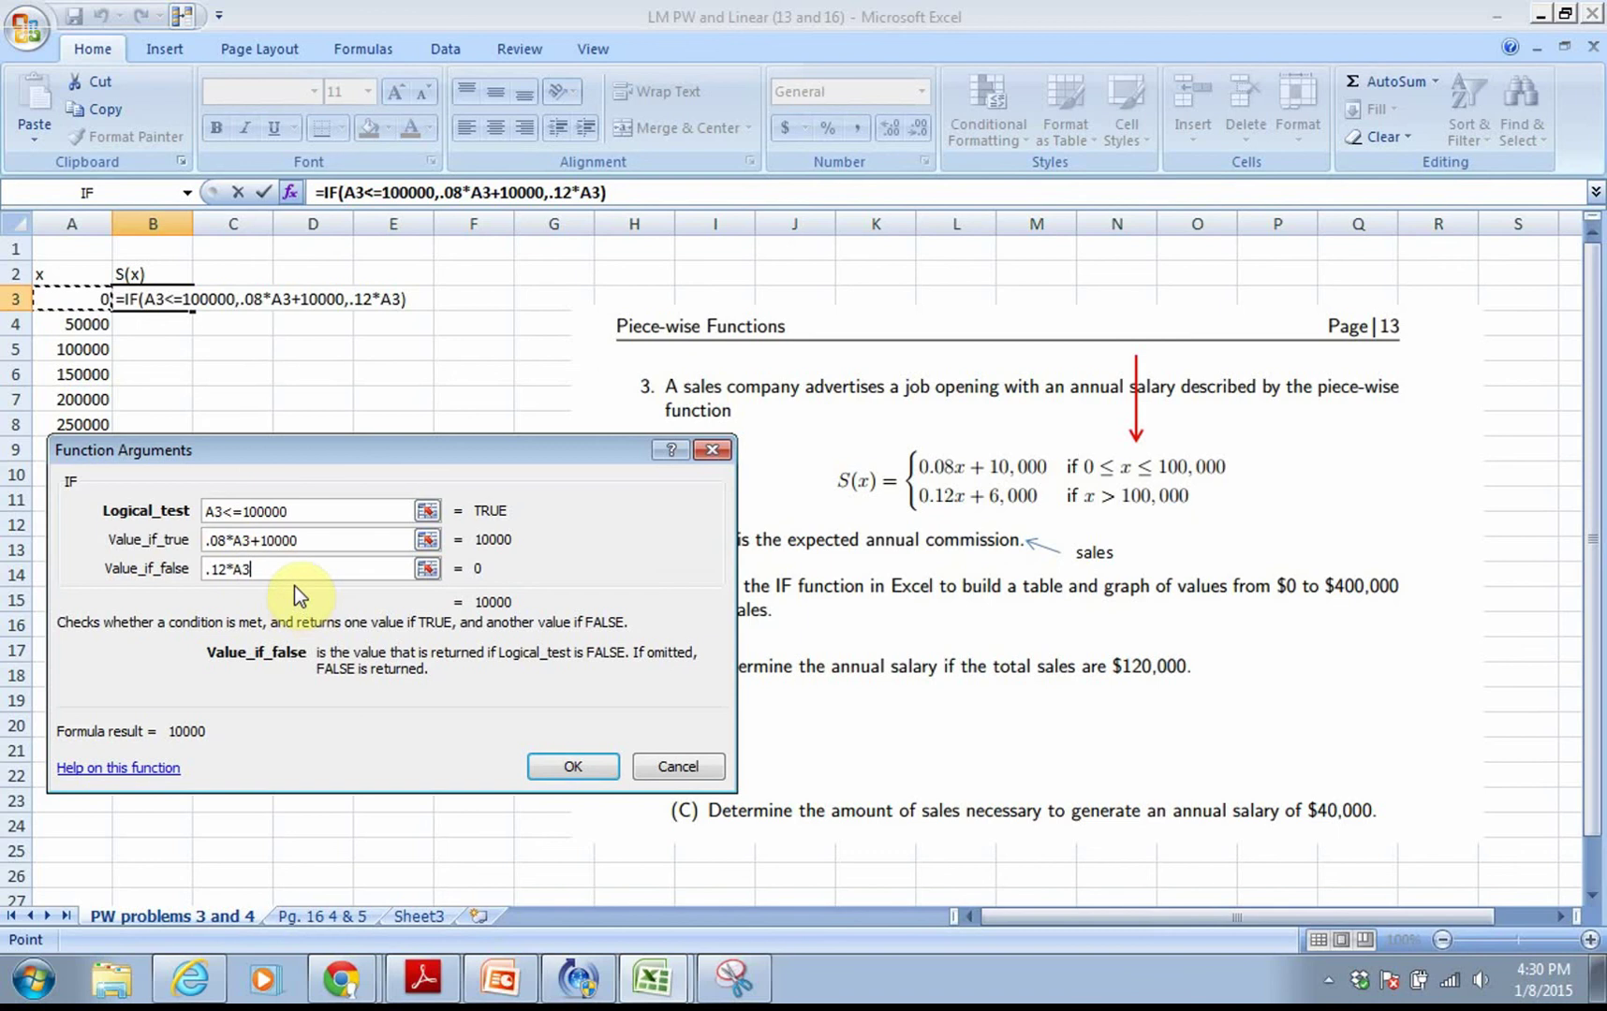
text(+)
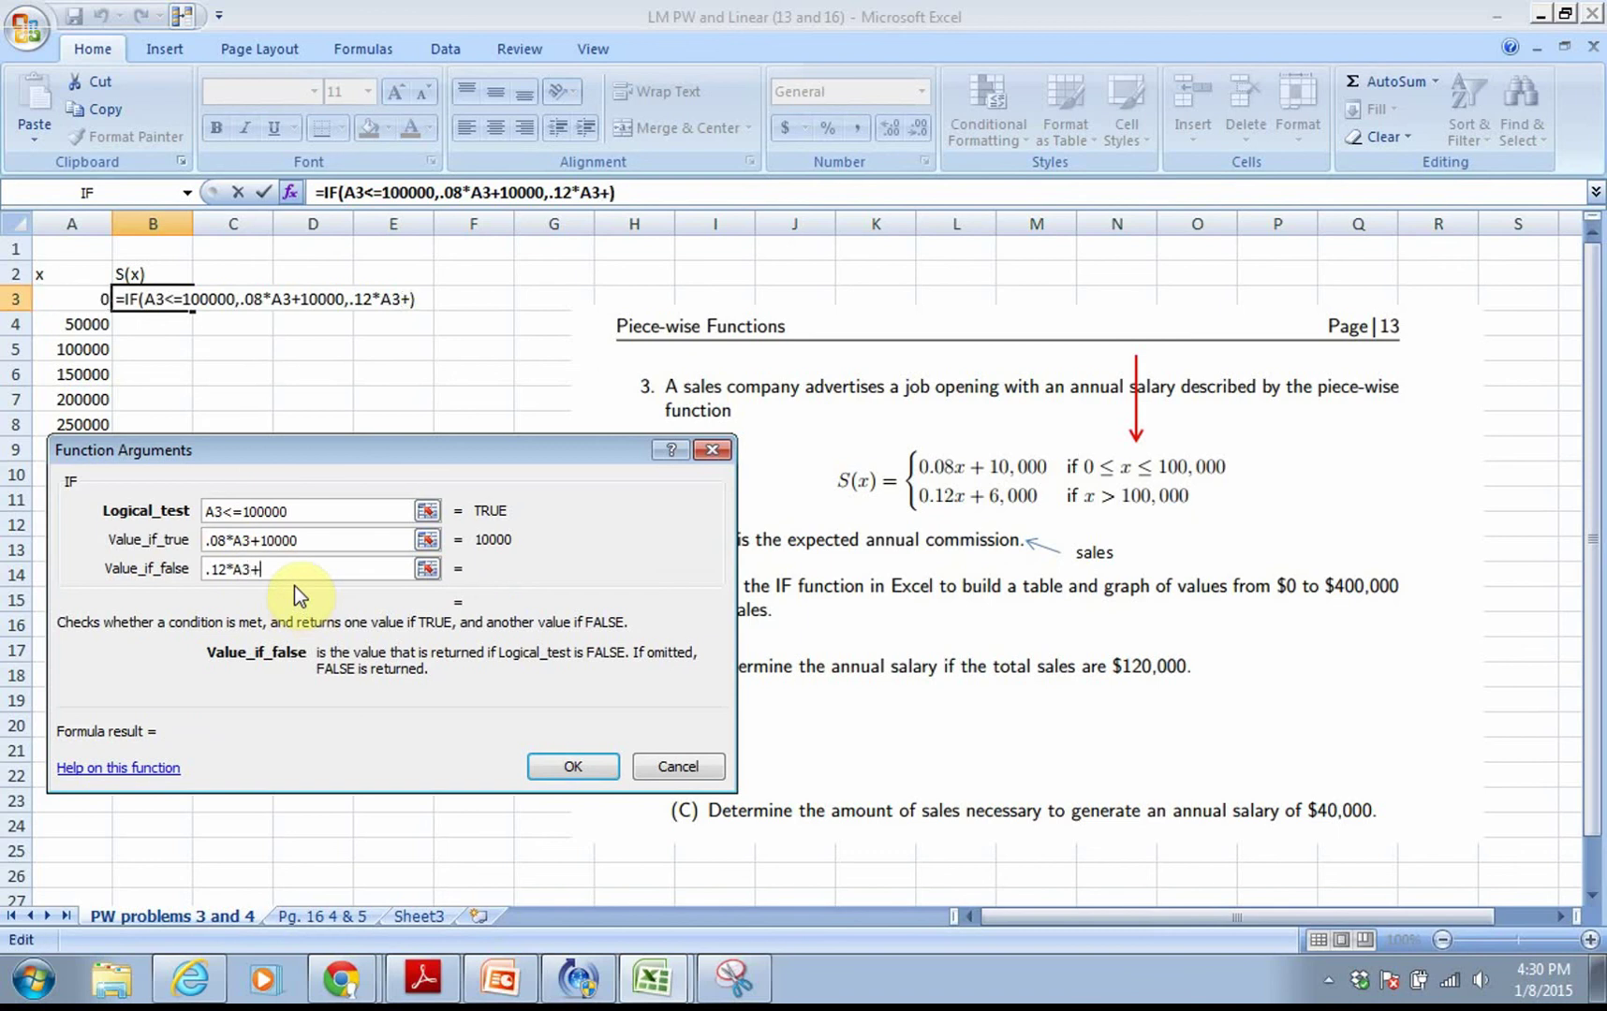
text(6000)
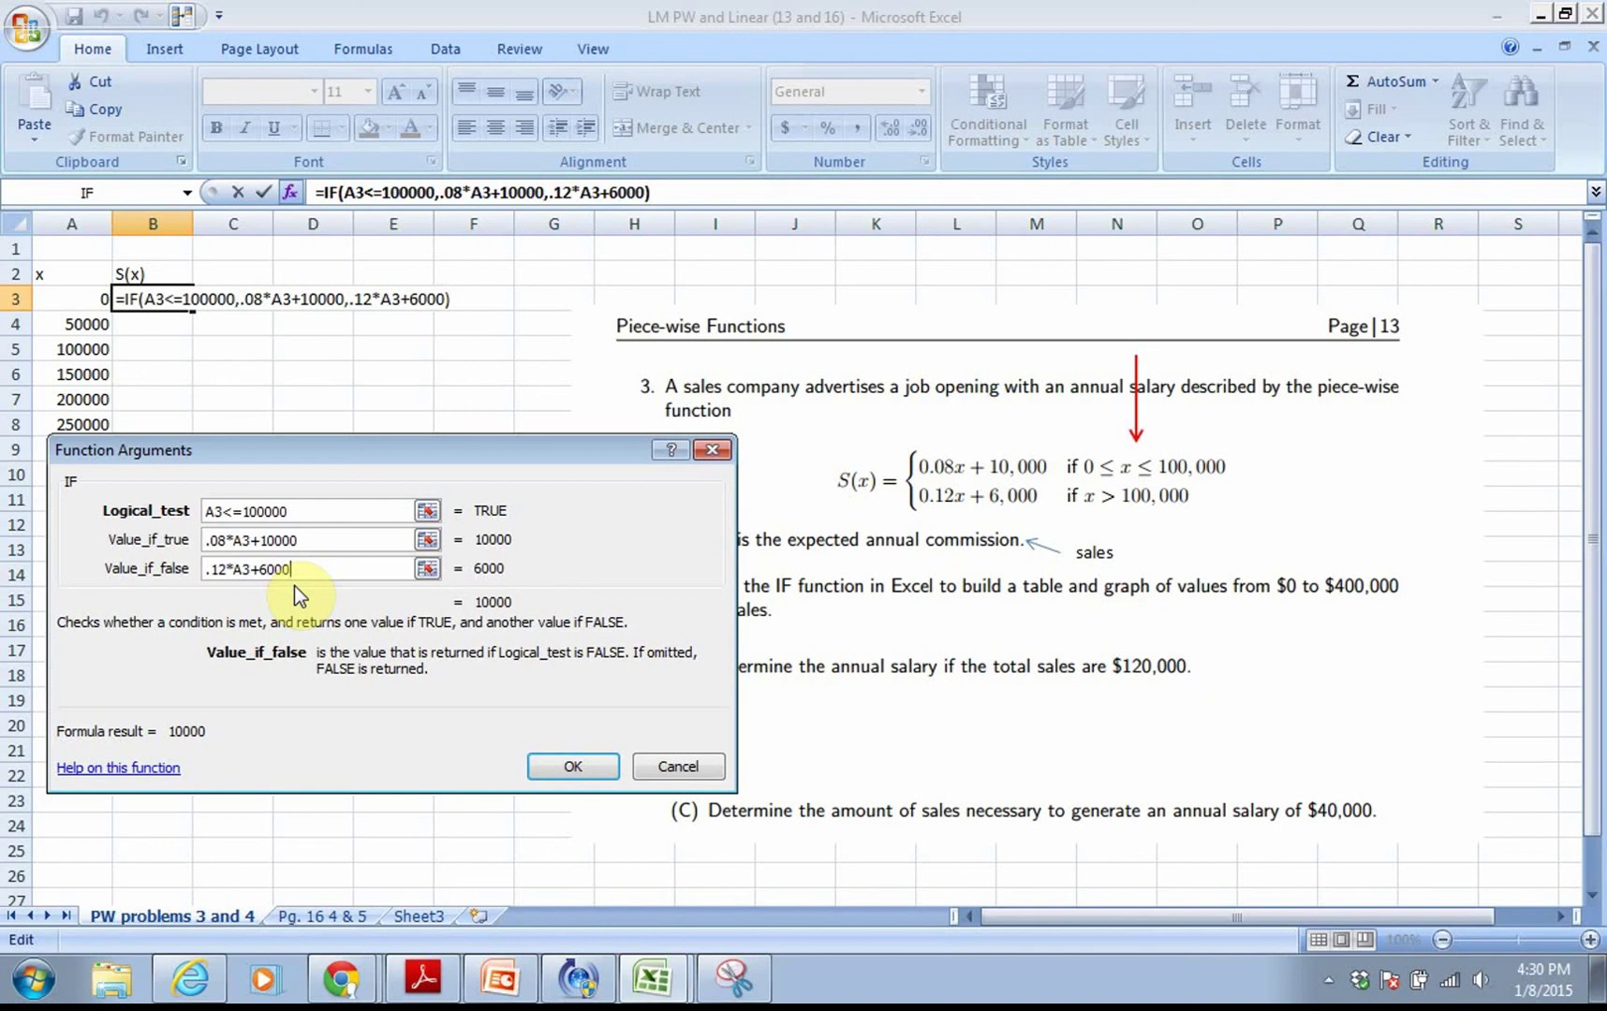
click(576, 767)
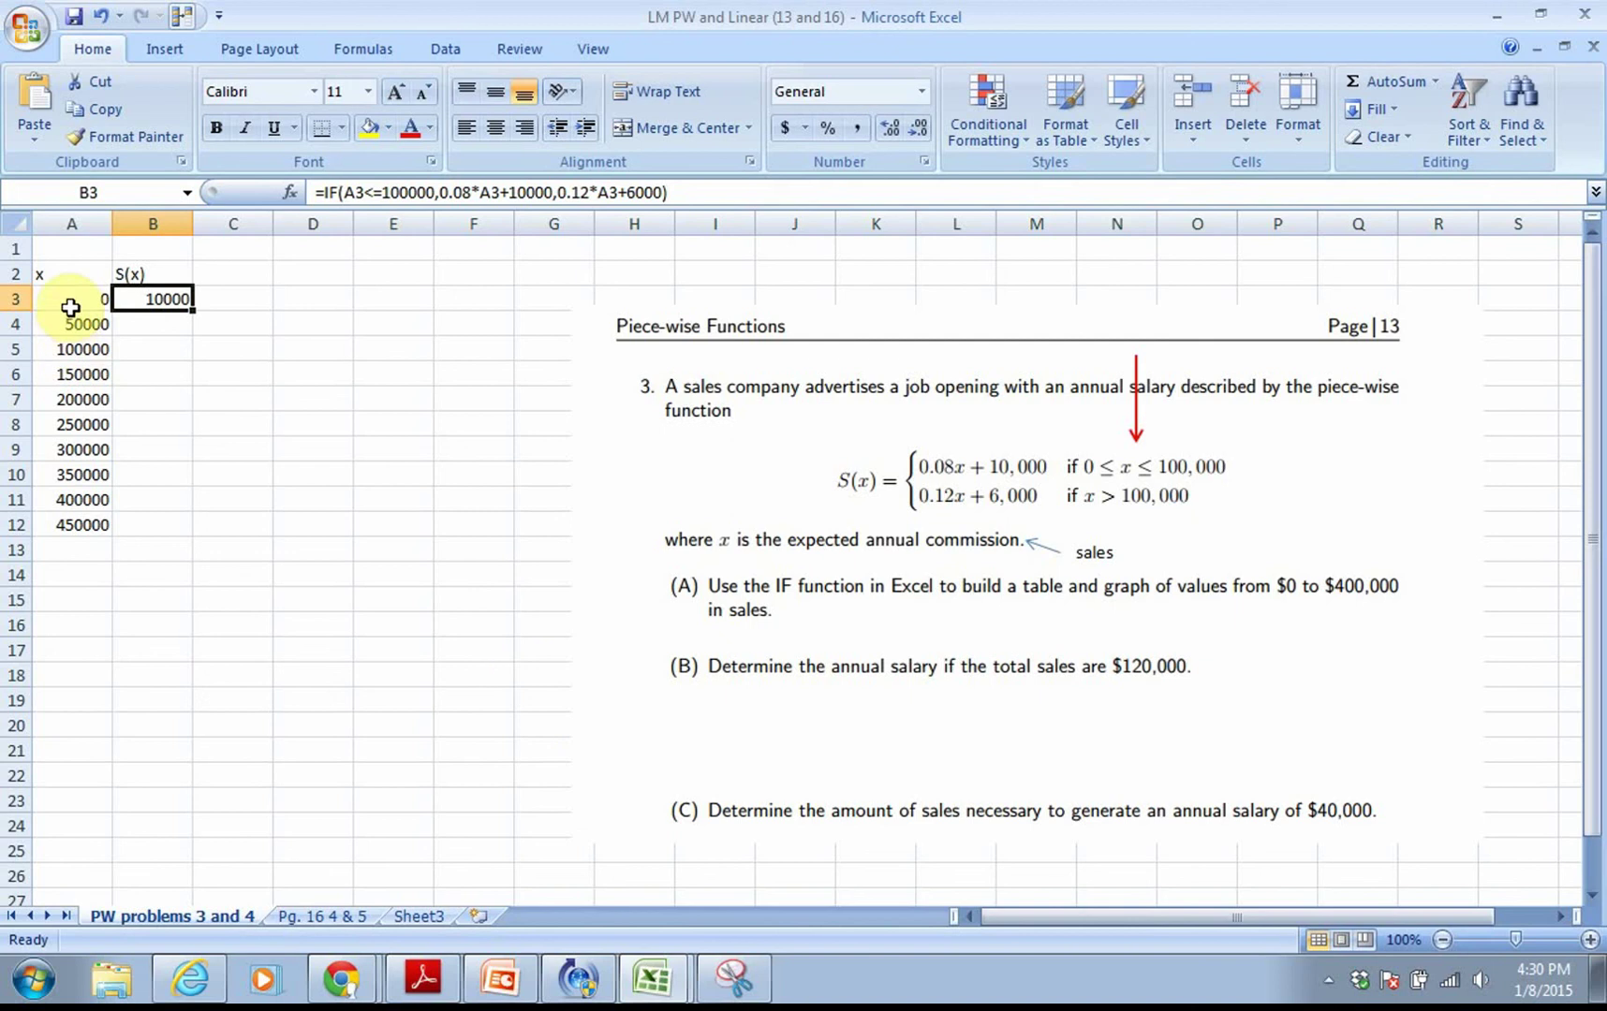
Copy the IF formula from B3 down the S(x) column to B12.
double_click(194, 312)
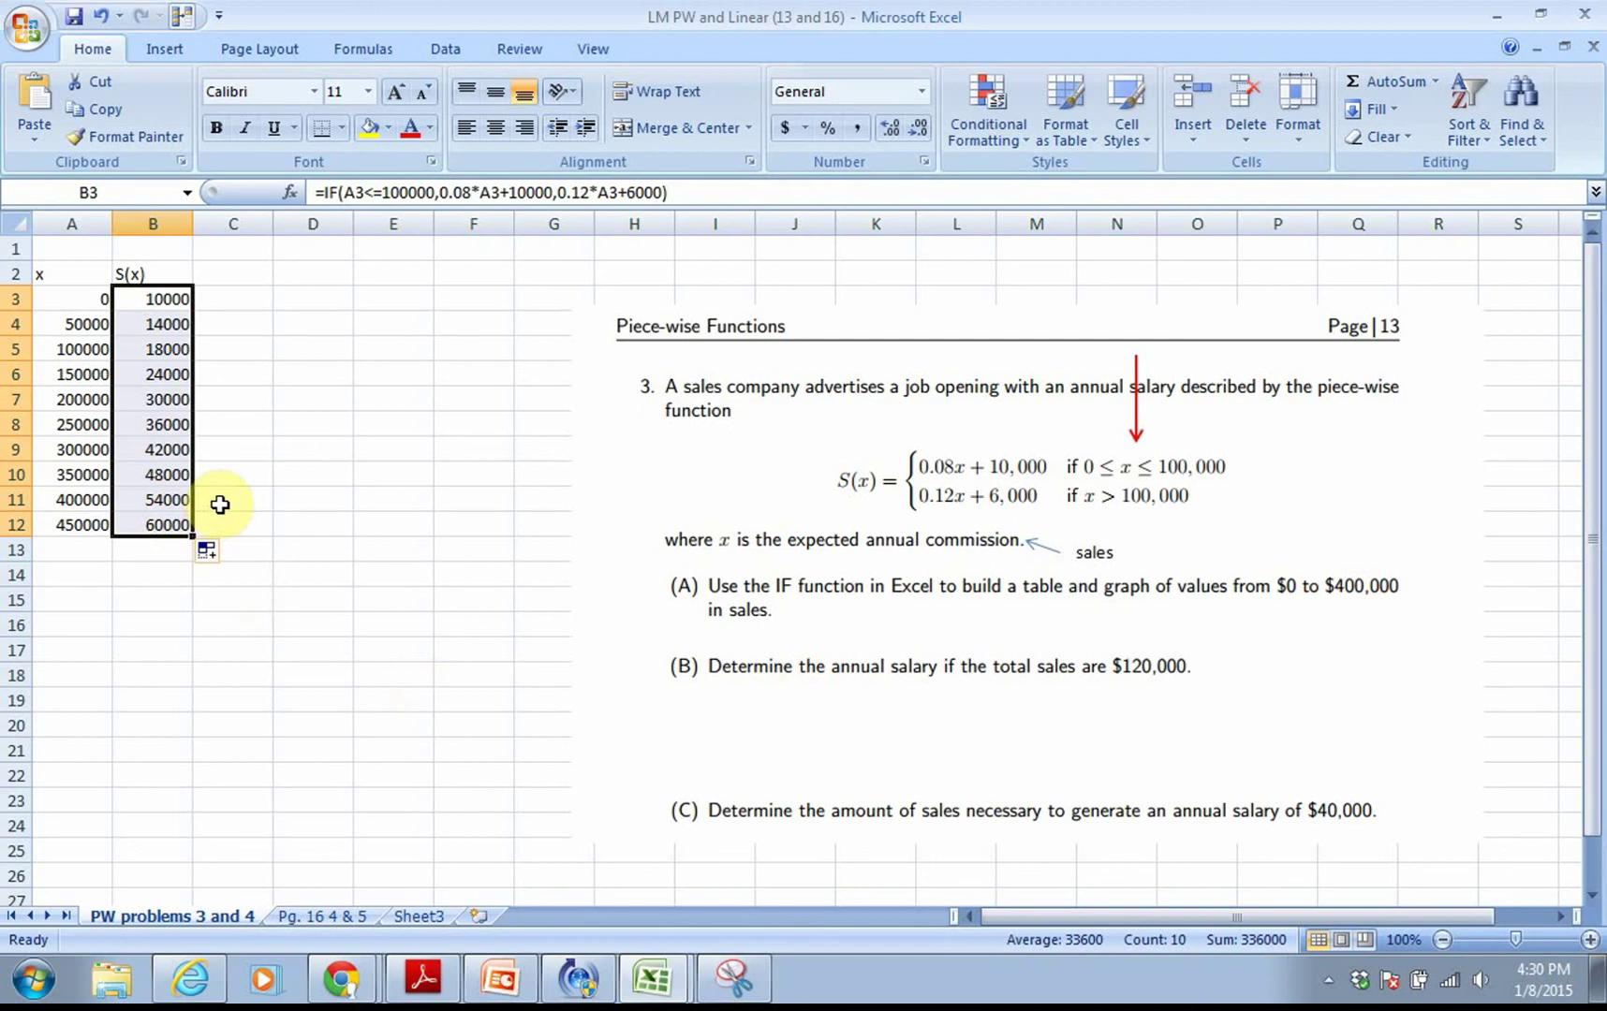
click(235, 327)
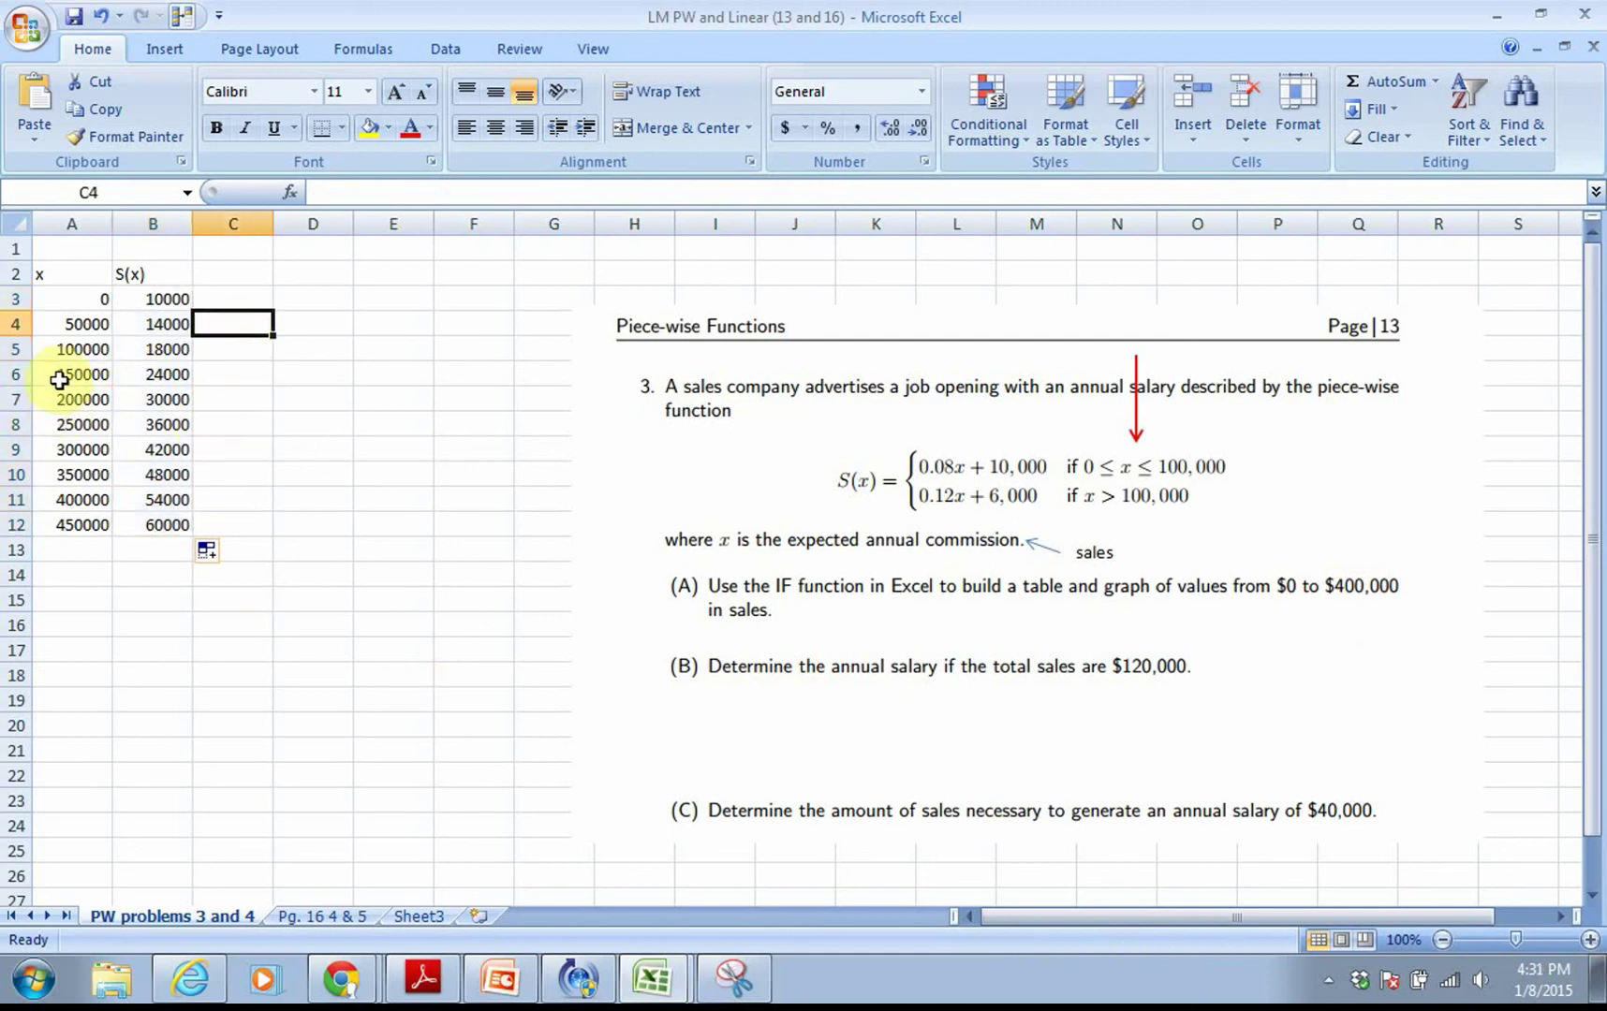
click(61, 326)
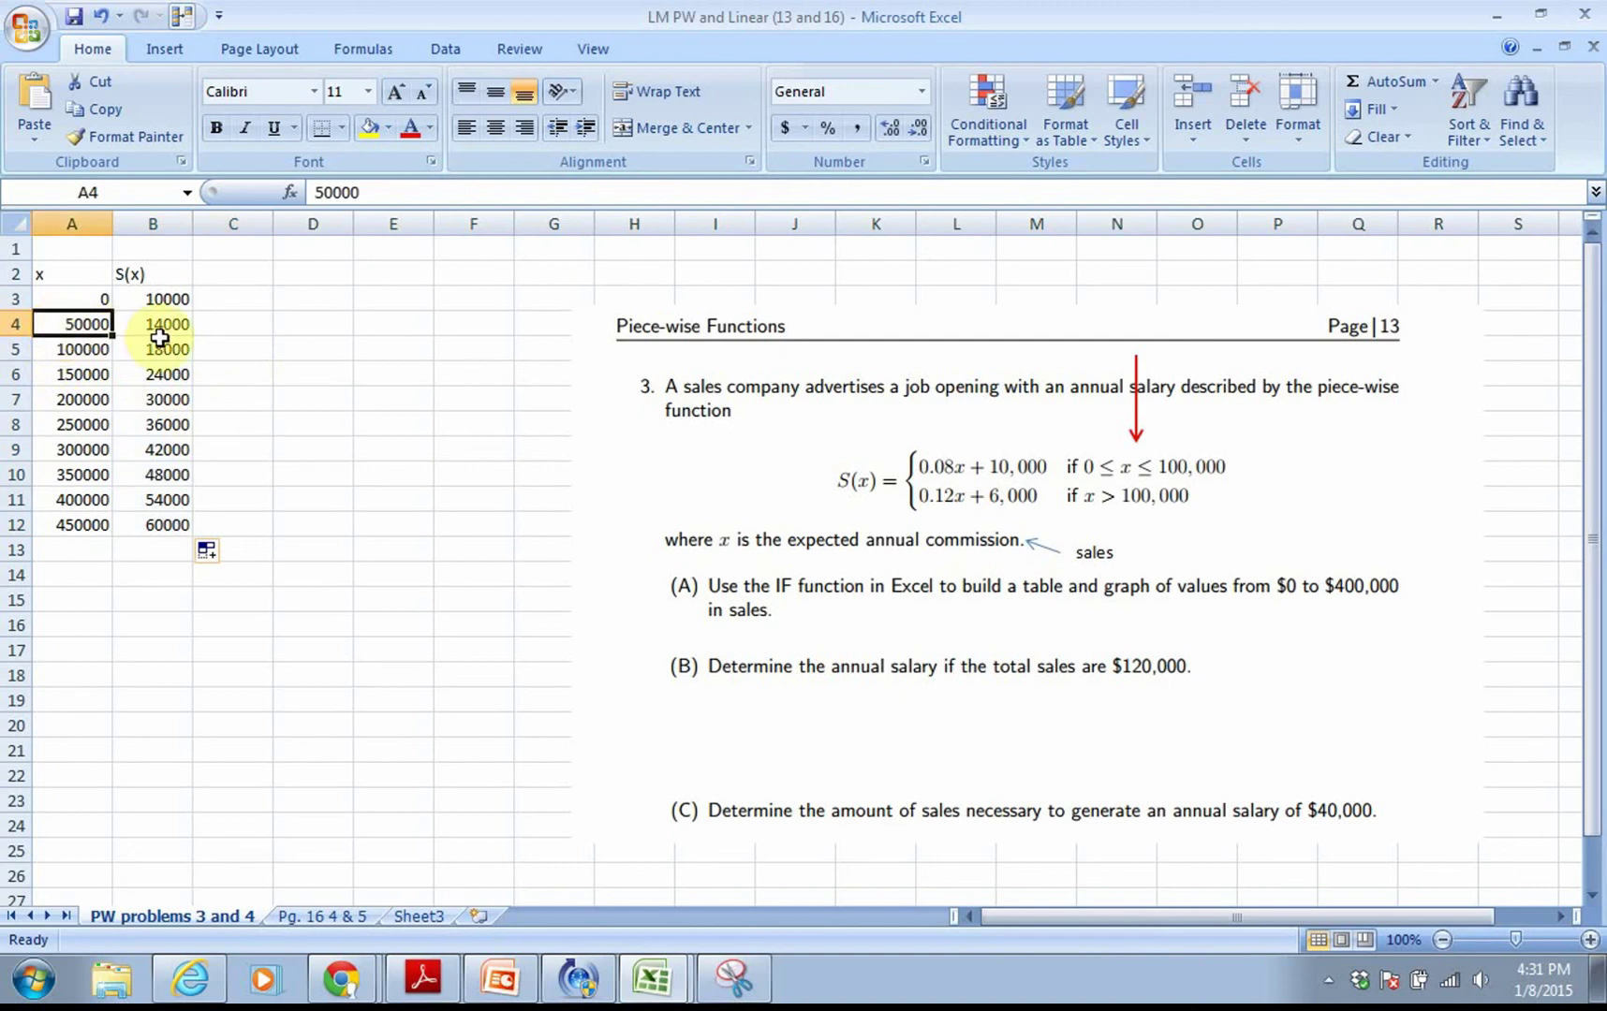
click(61, 424)
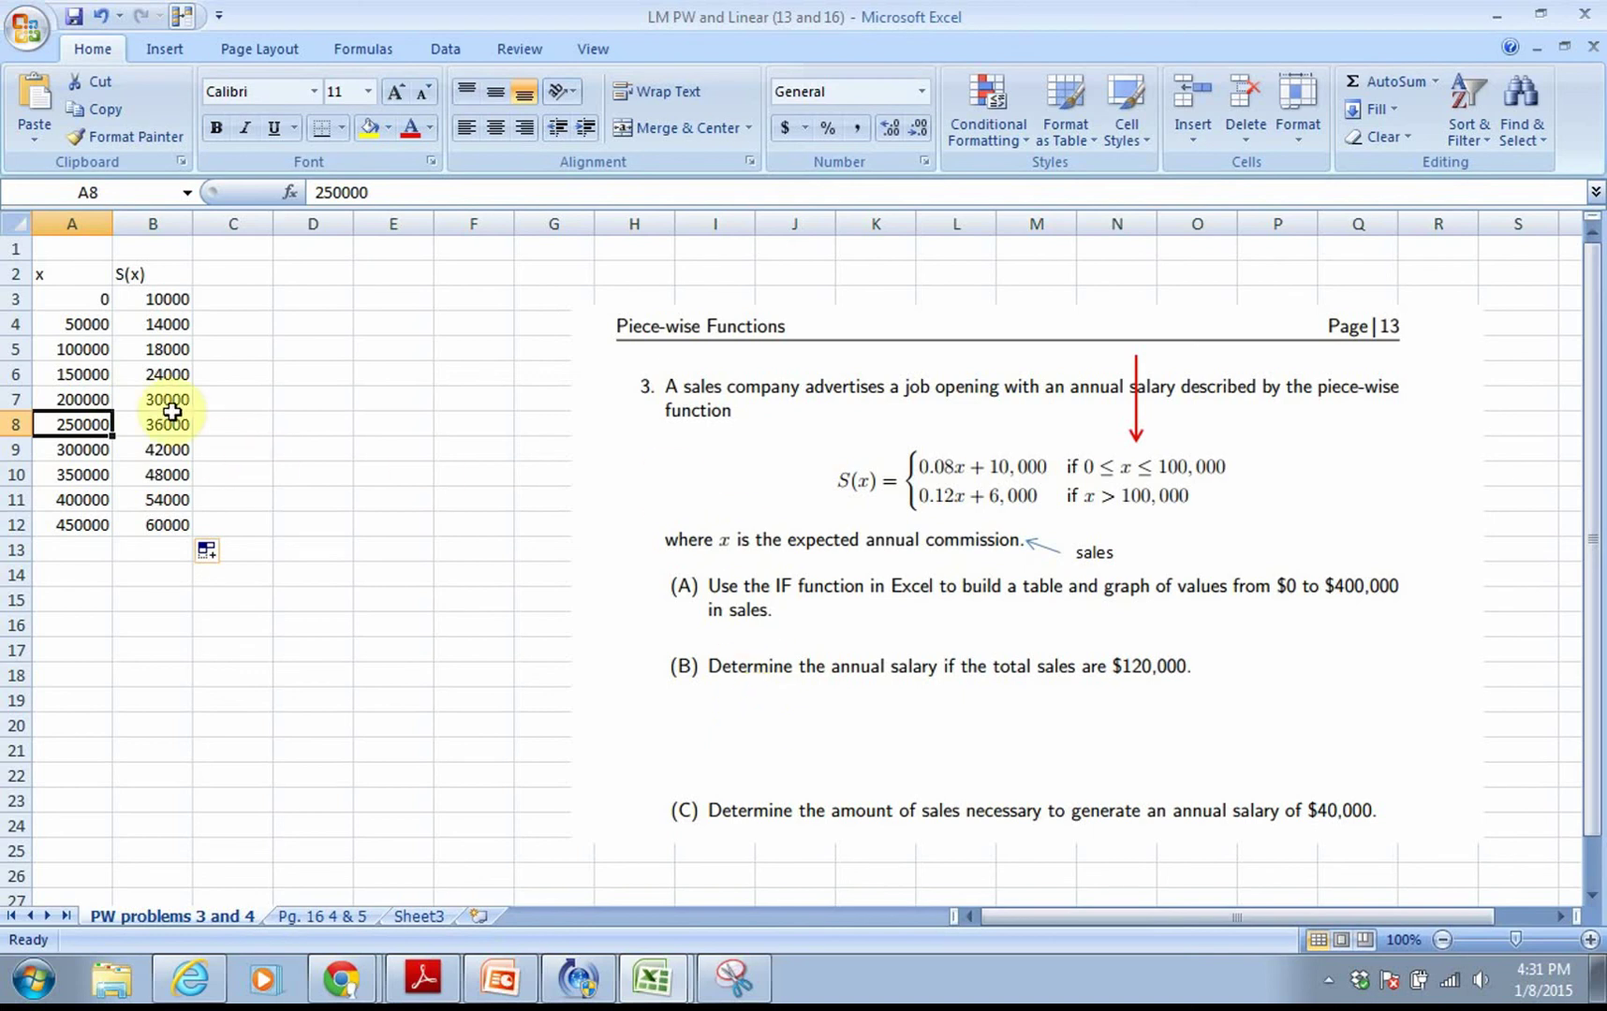
Change the x value in A6 to 120000 to calculate the salary for part (B).
click(68, 374)
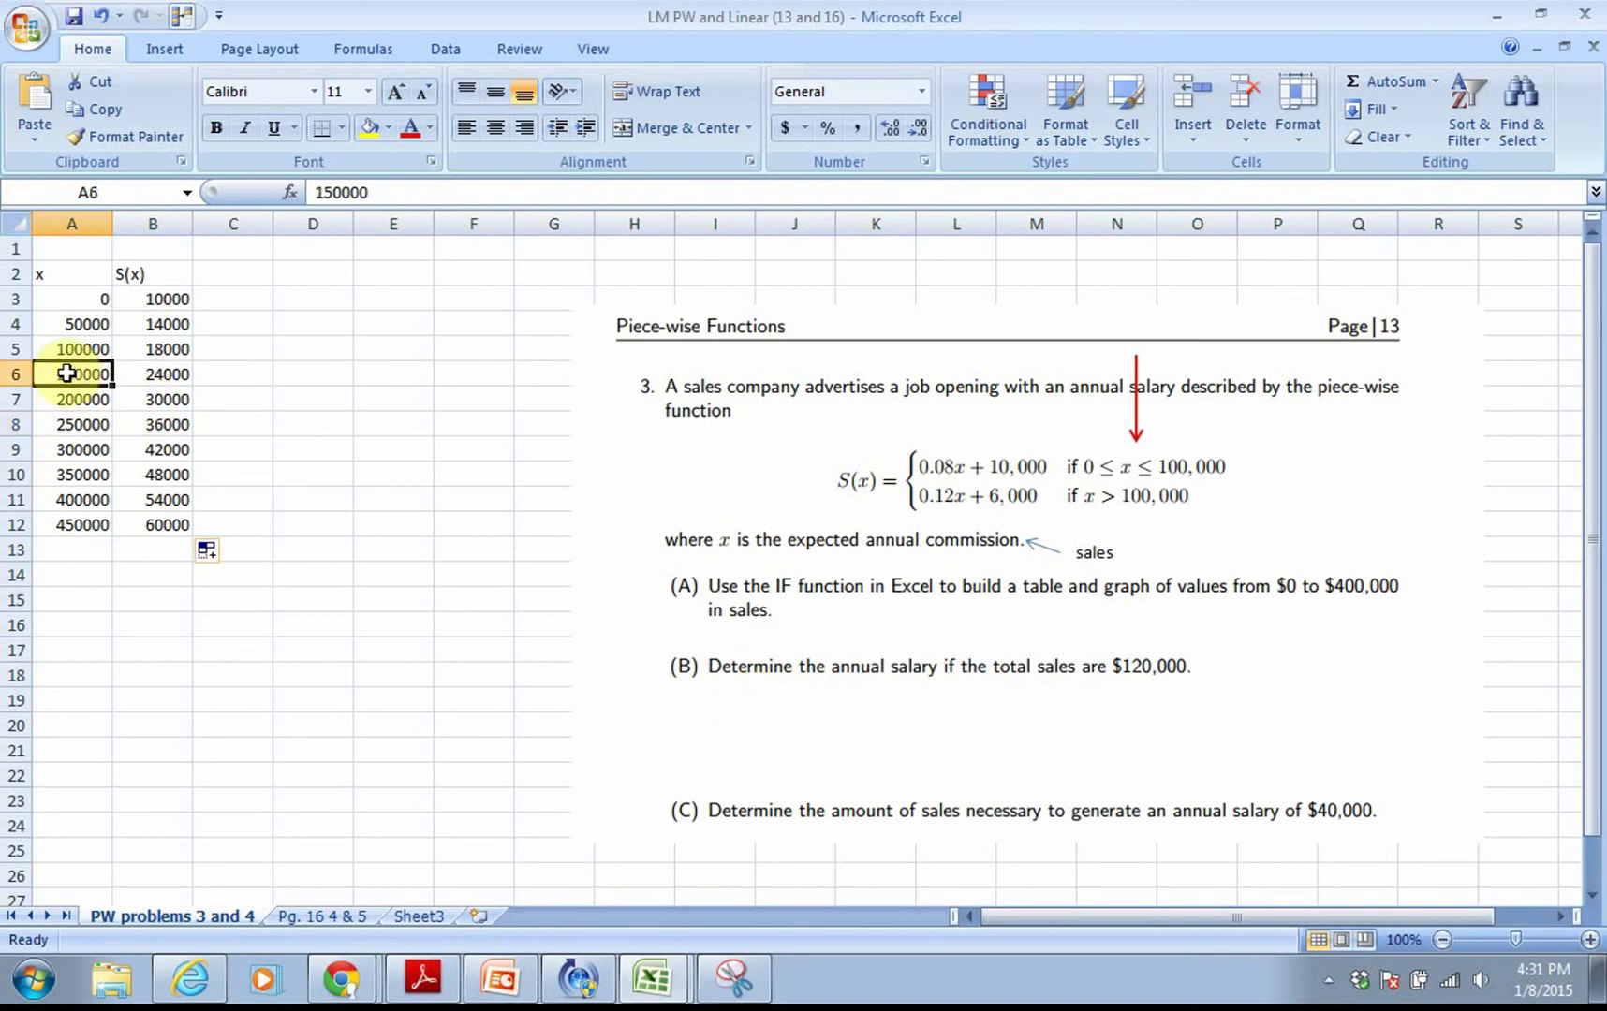
double_click(58, 374)
drag(58, 374, 112, 374)
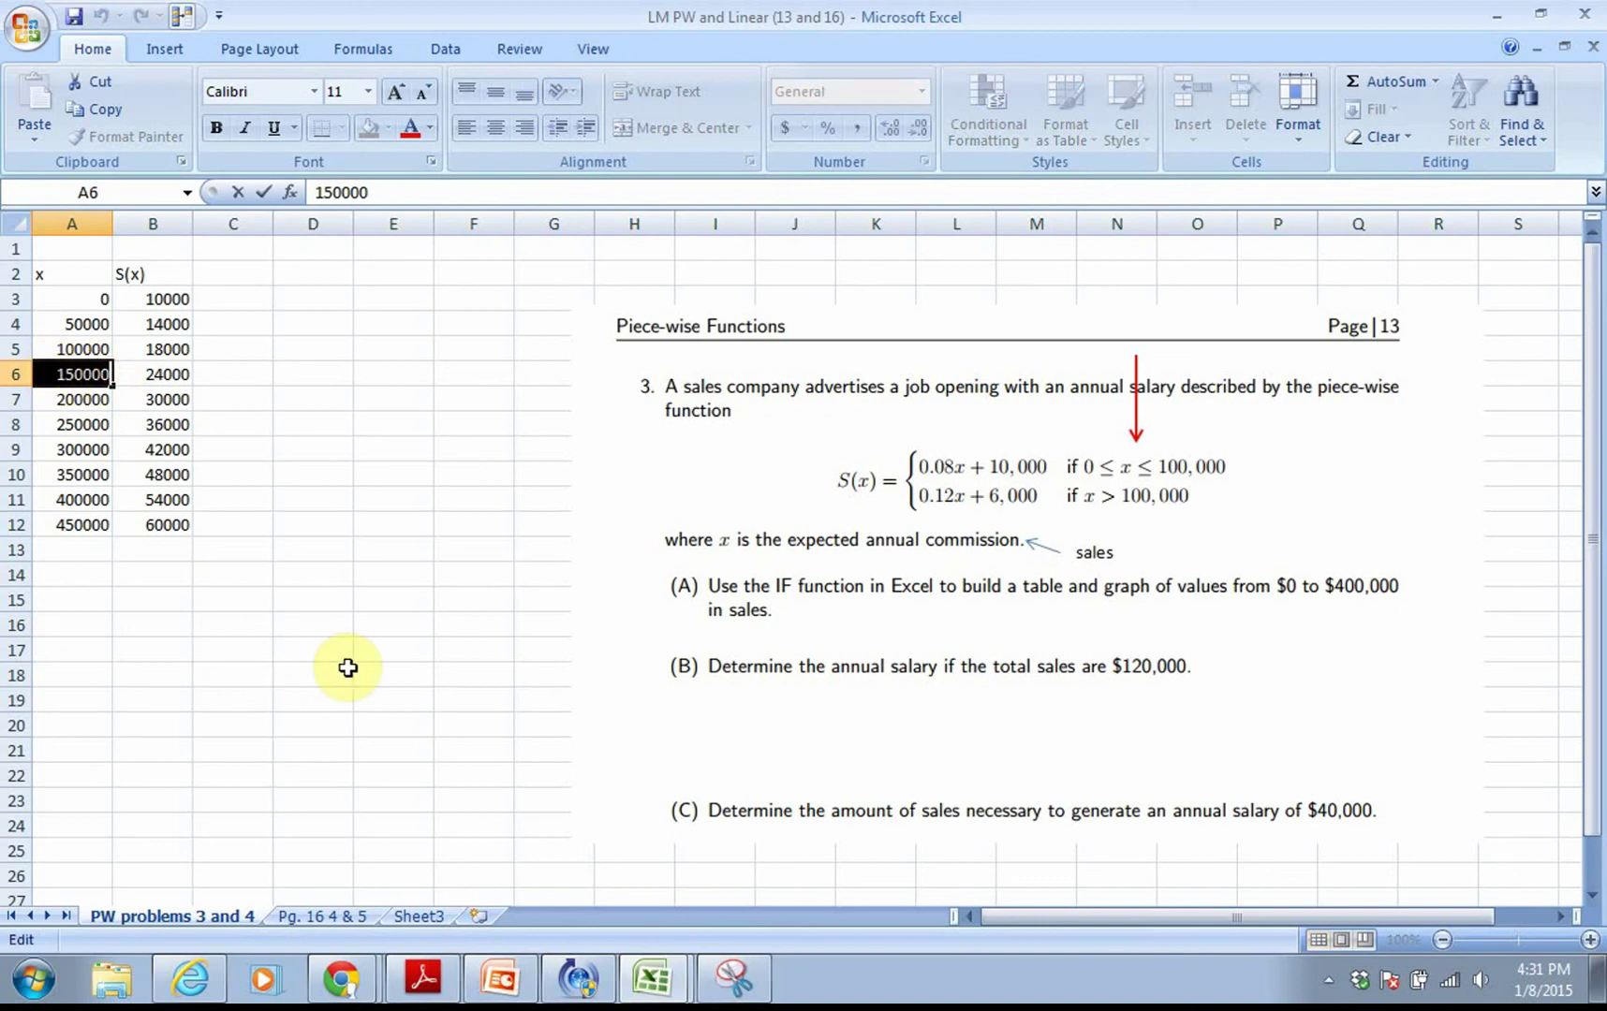
text(120)
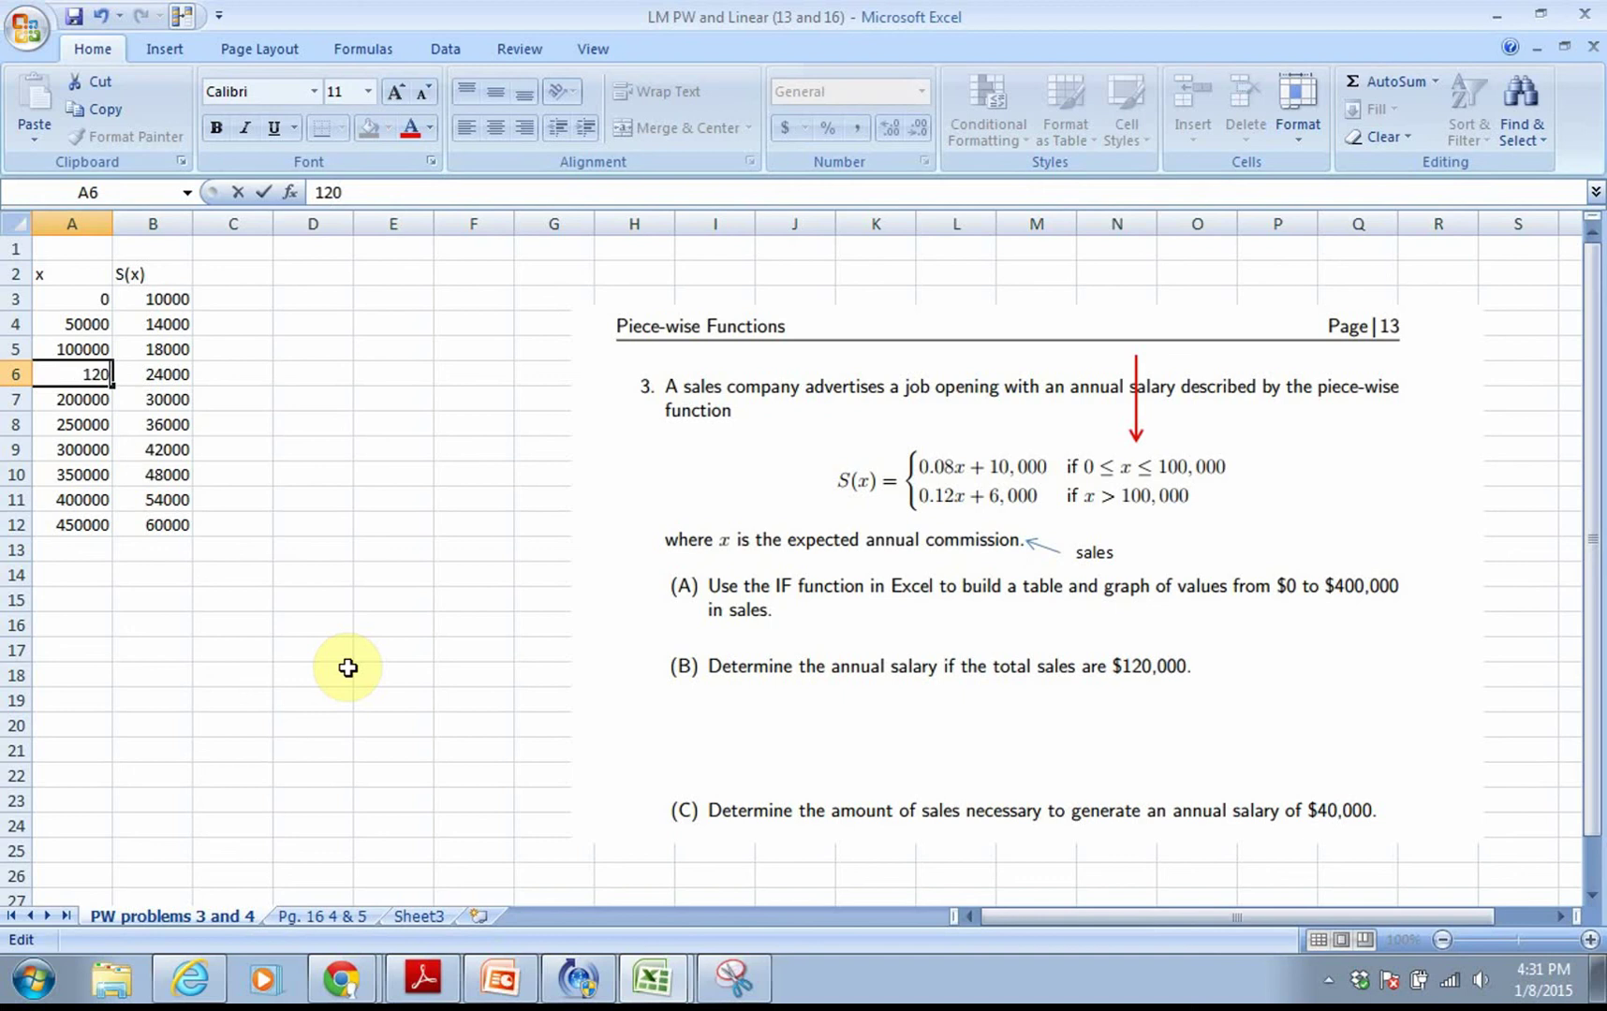
text(000)
key(Return)
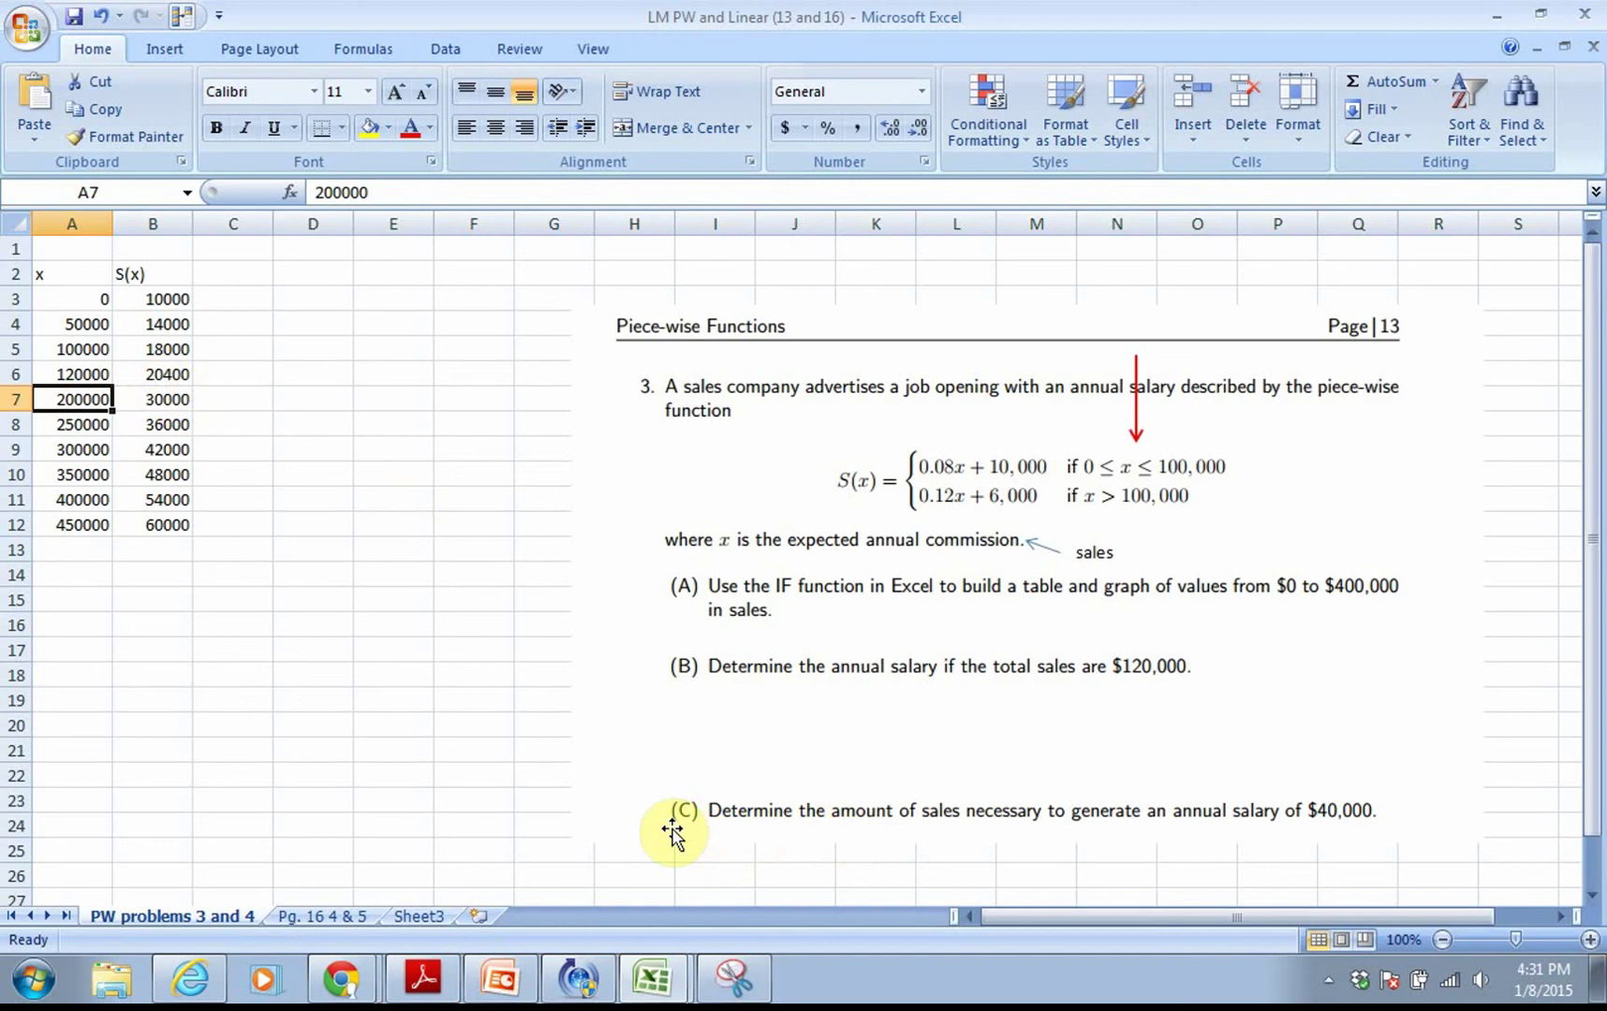
Insert a text box below the table reading "Goal seek.....we don't know the input value!".
click(162, 49)
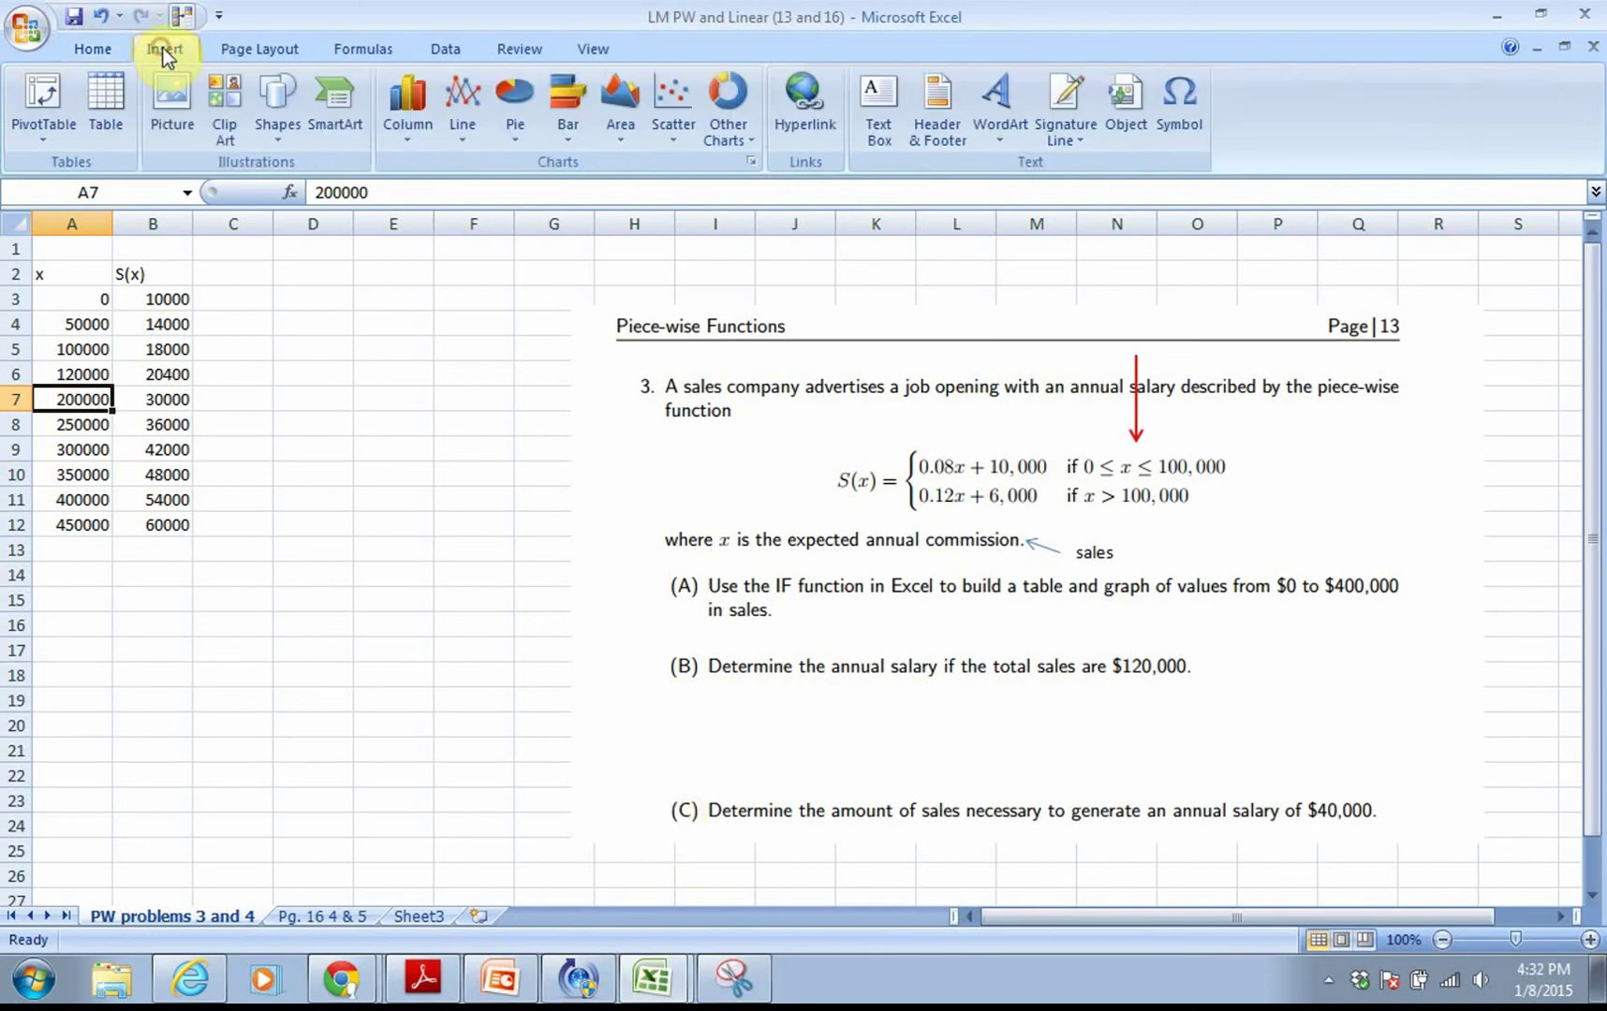
click(885, 121)
click(286, 600)
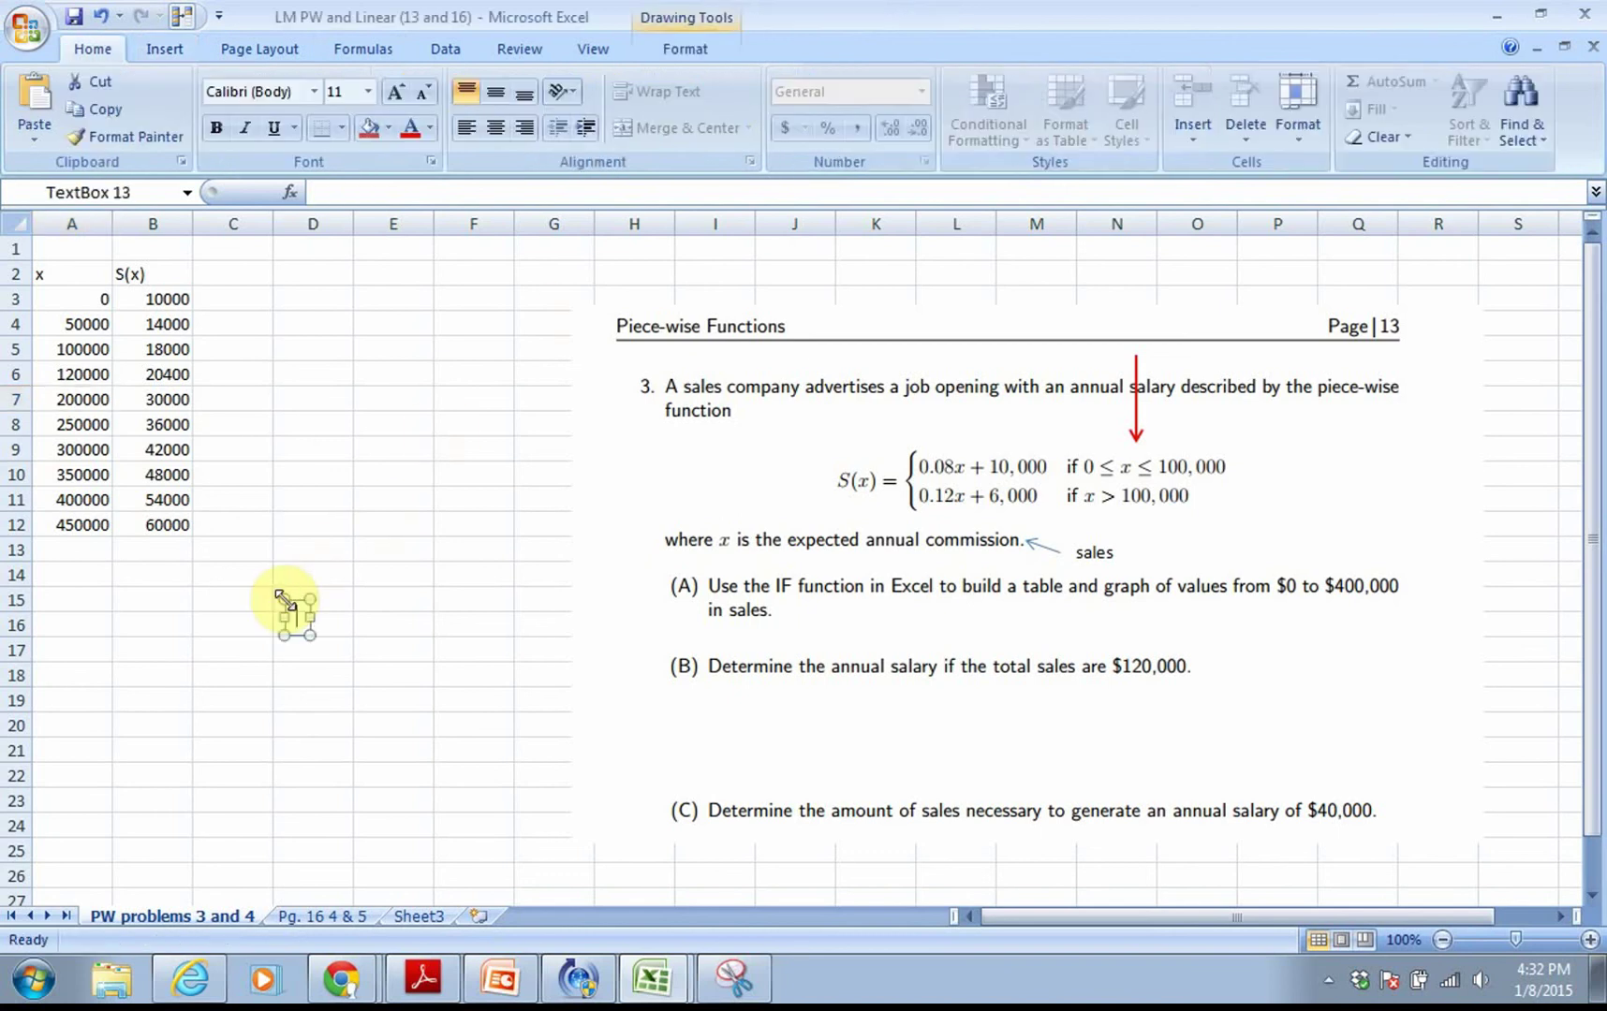
text(Goal seek)
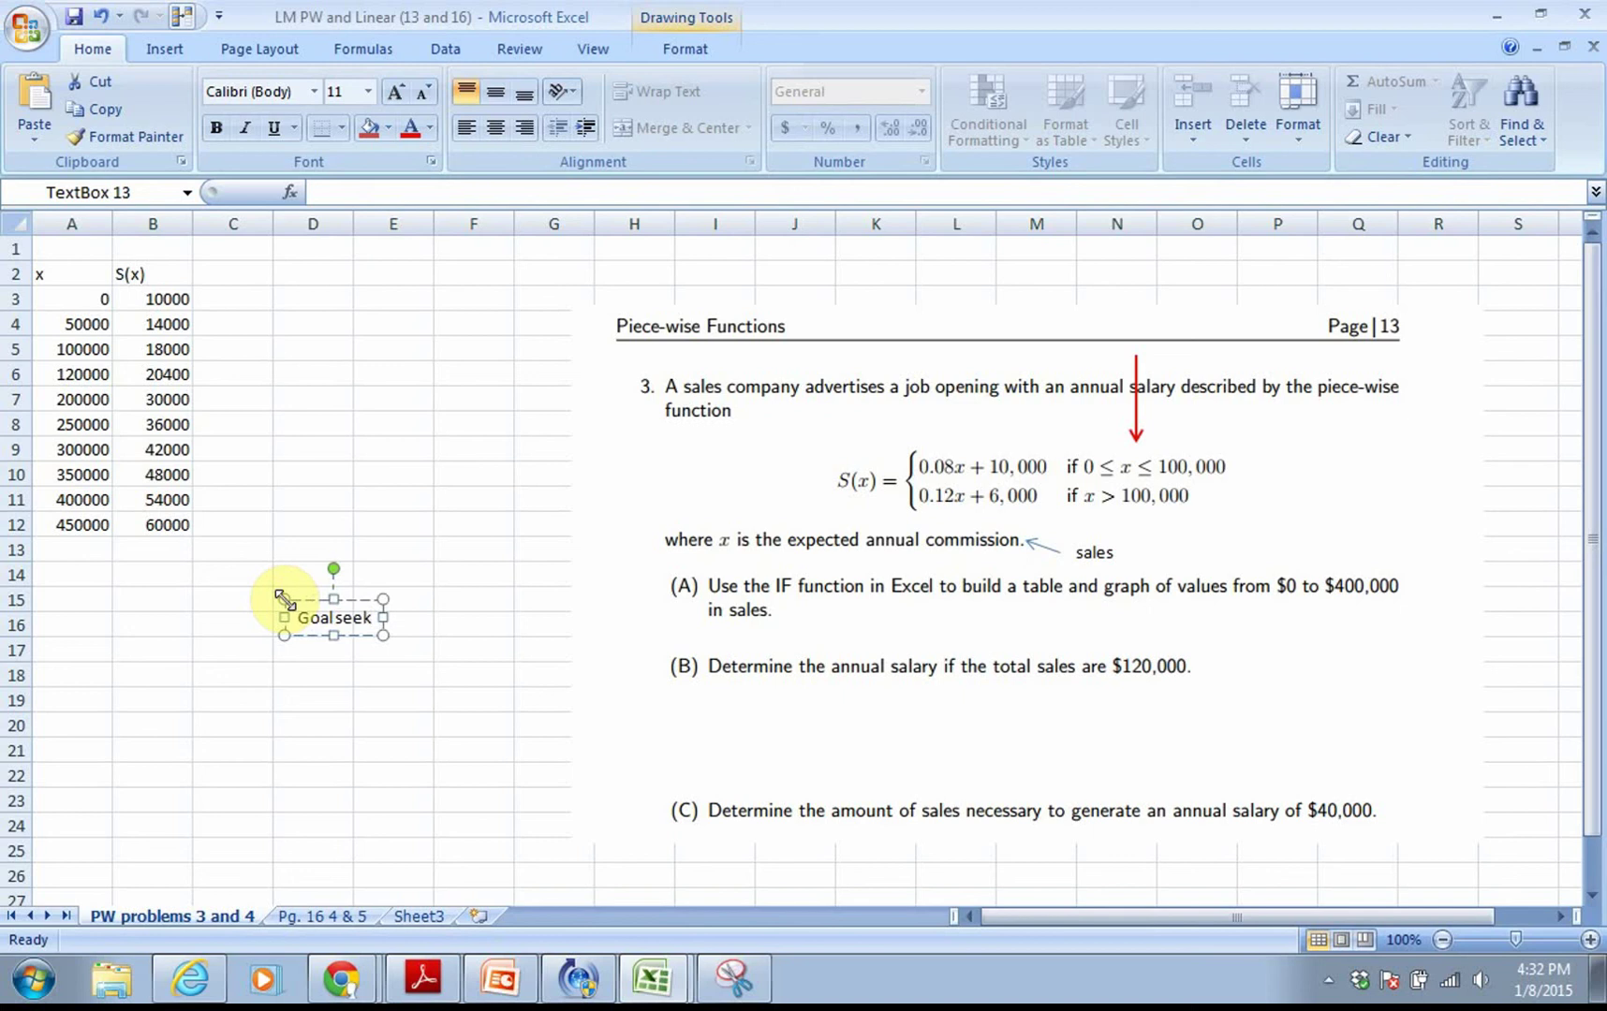
text(......)
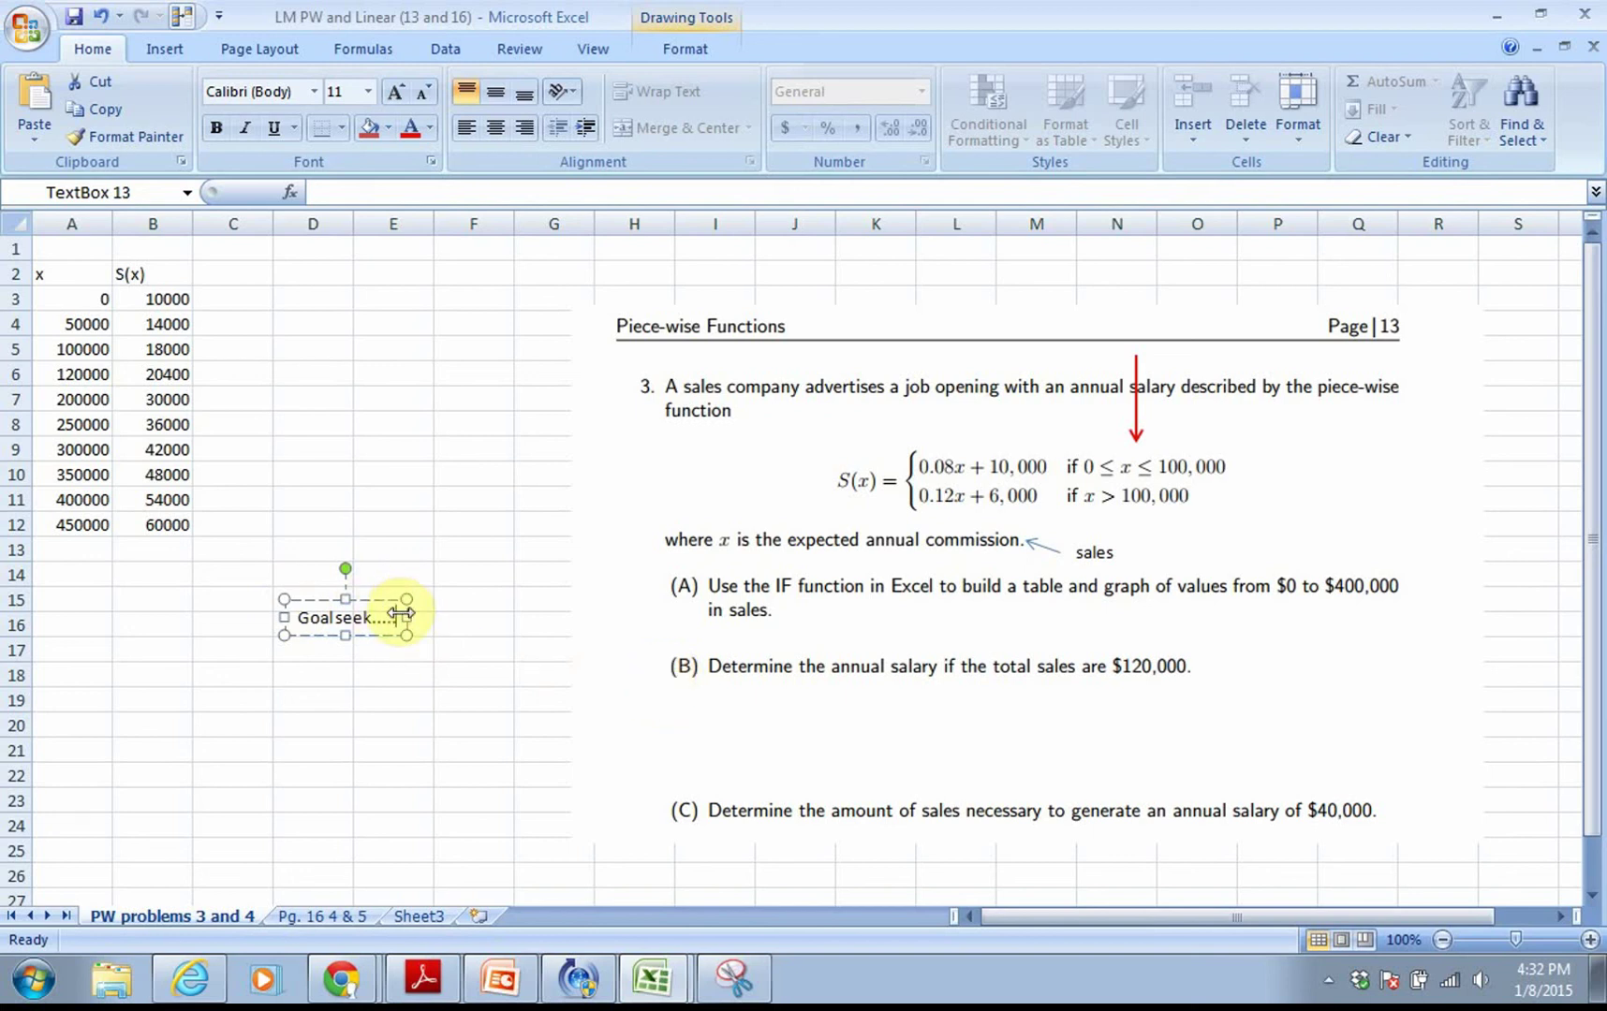
text(we don't th)
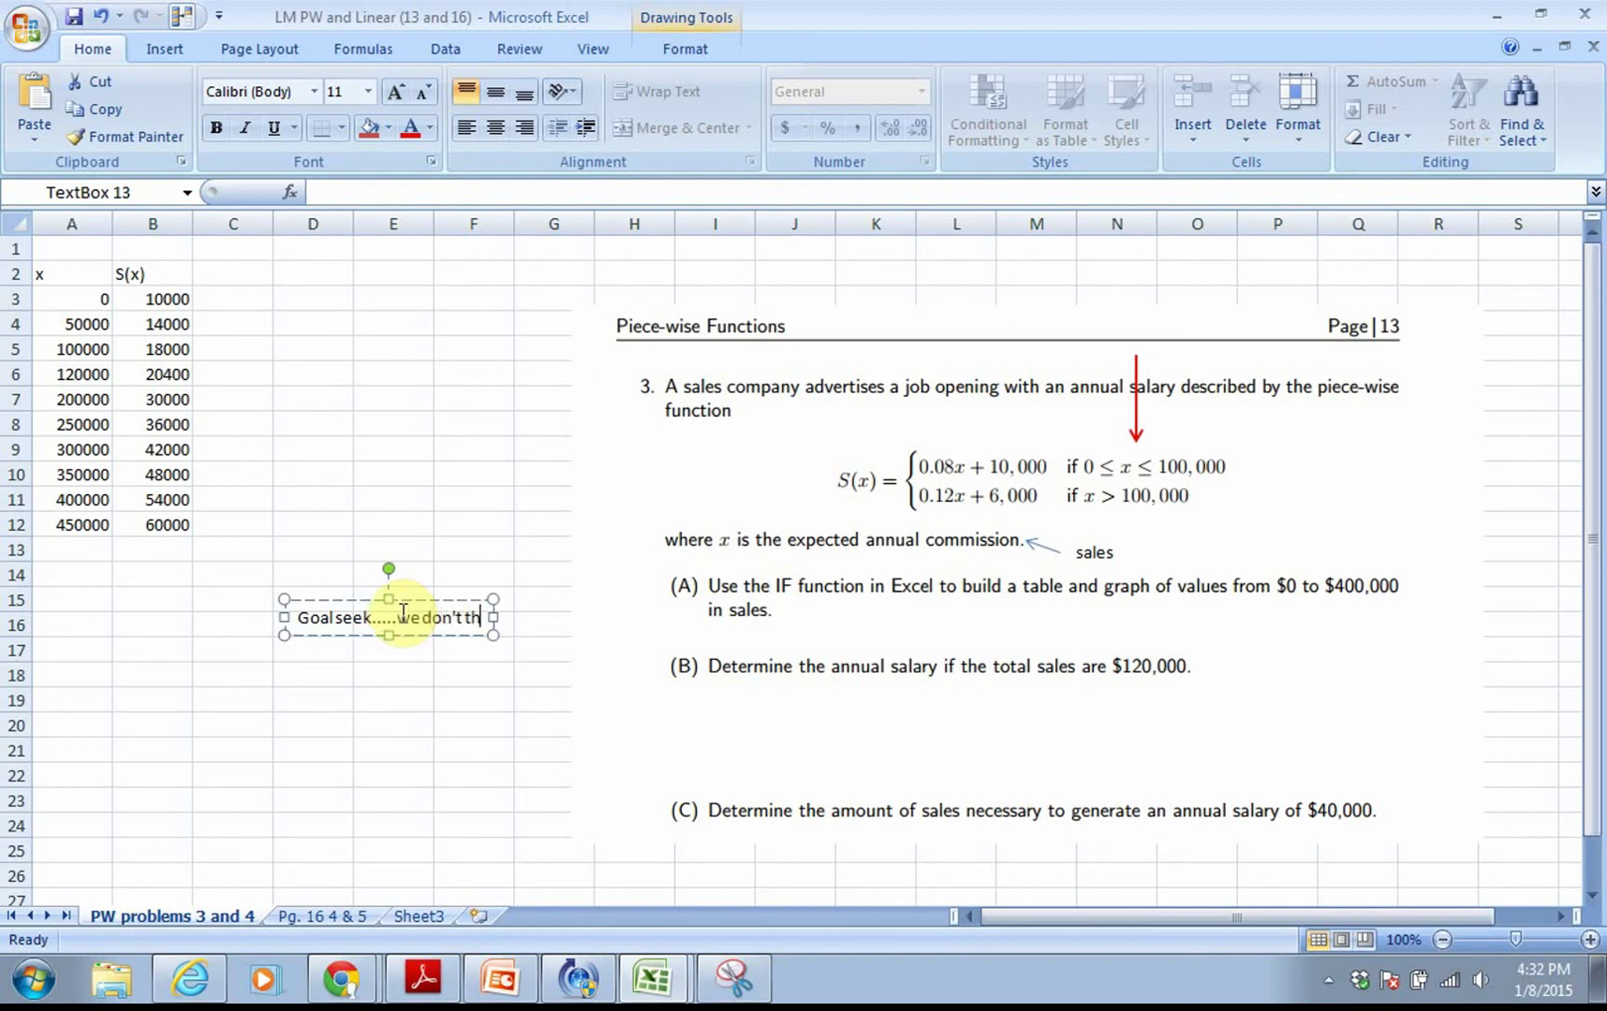
key(BackSpace)
key(BackSpace)
text(kno)
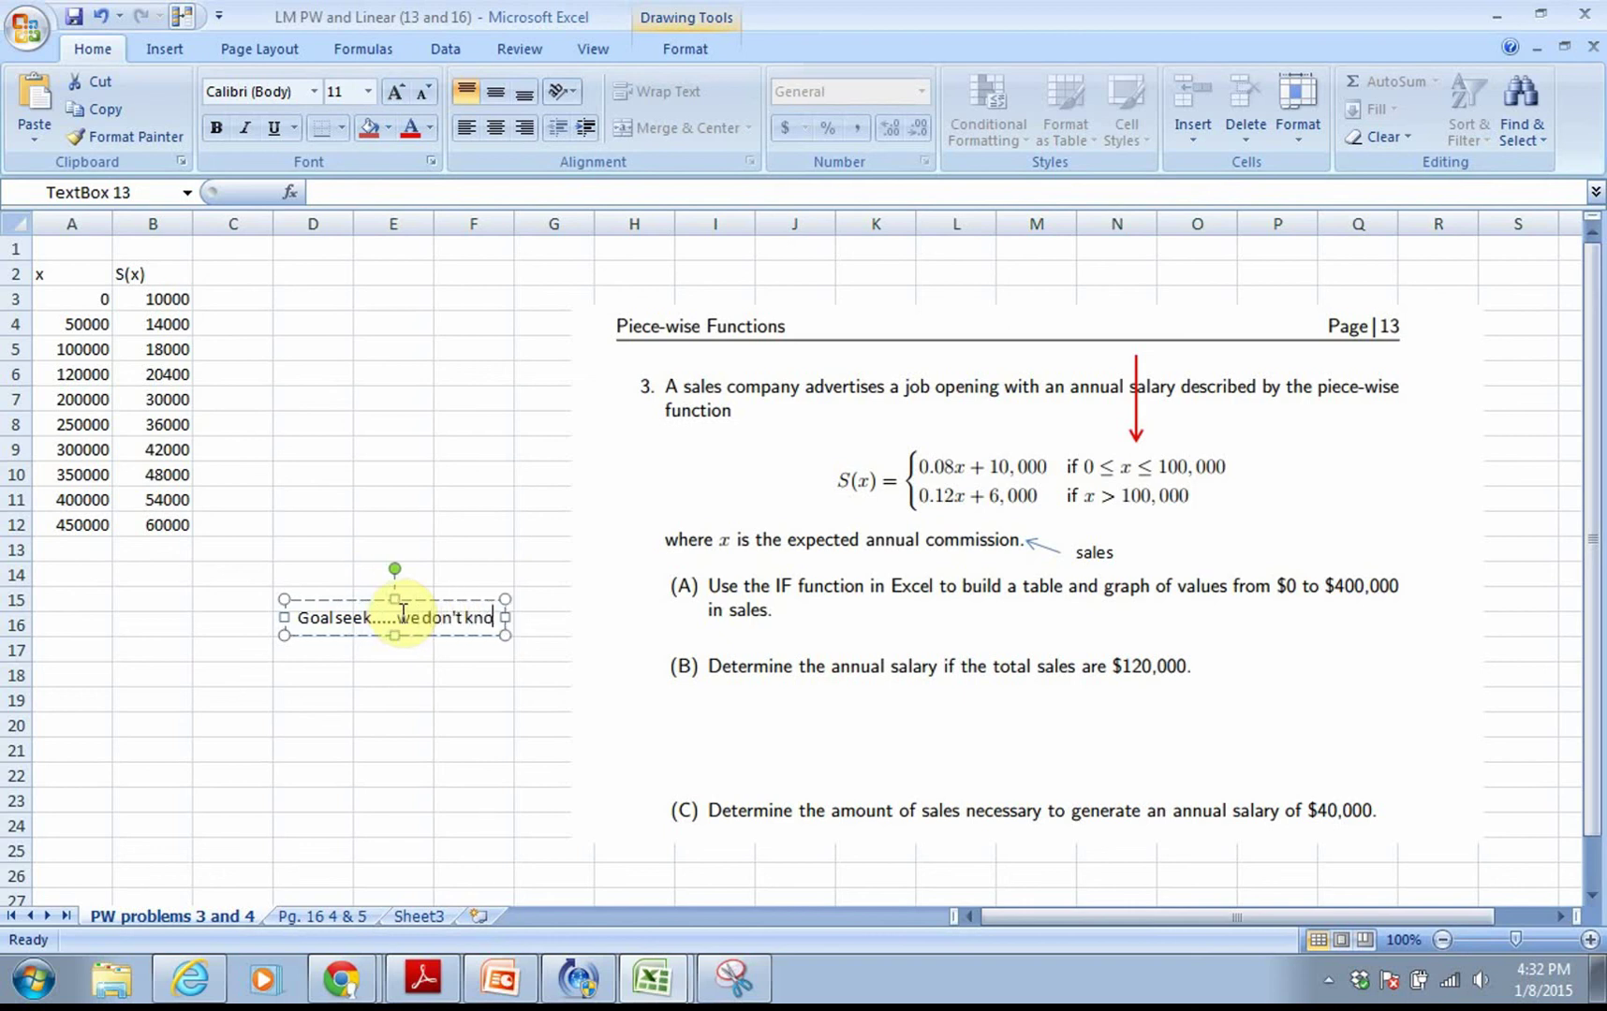
text(w the input)
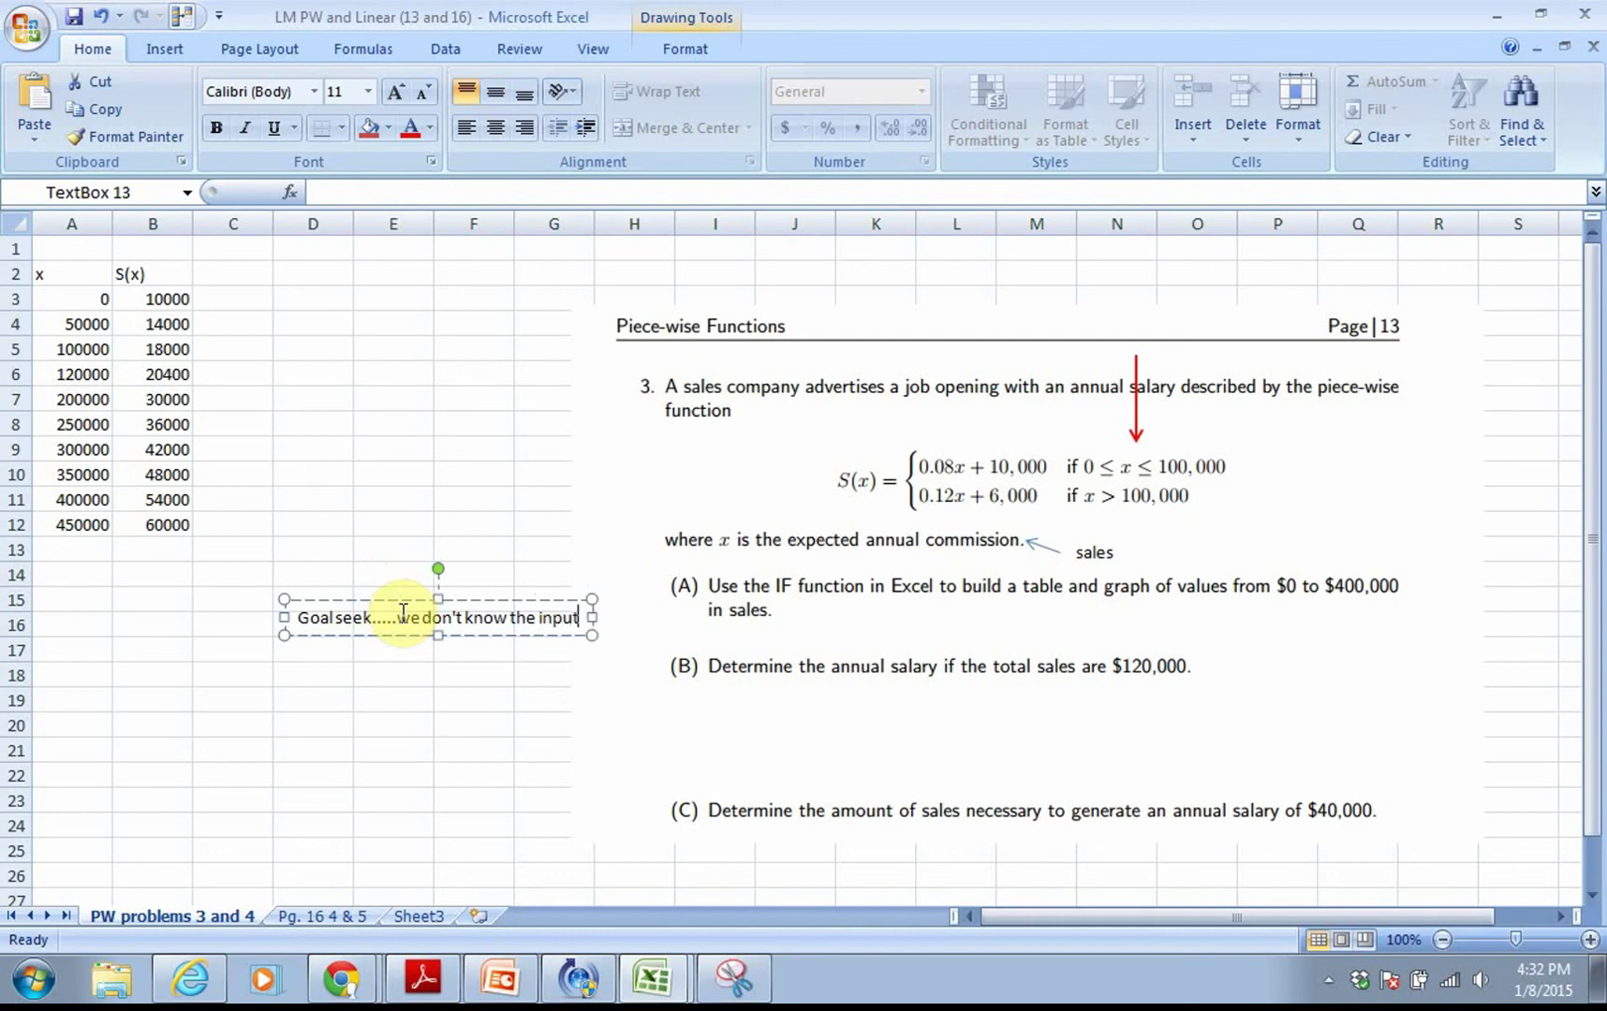
text( value!)
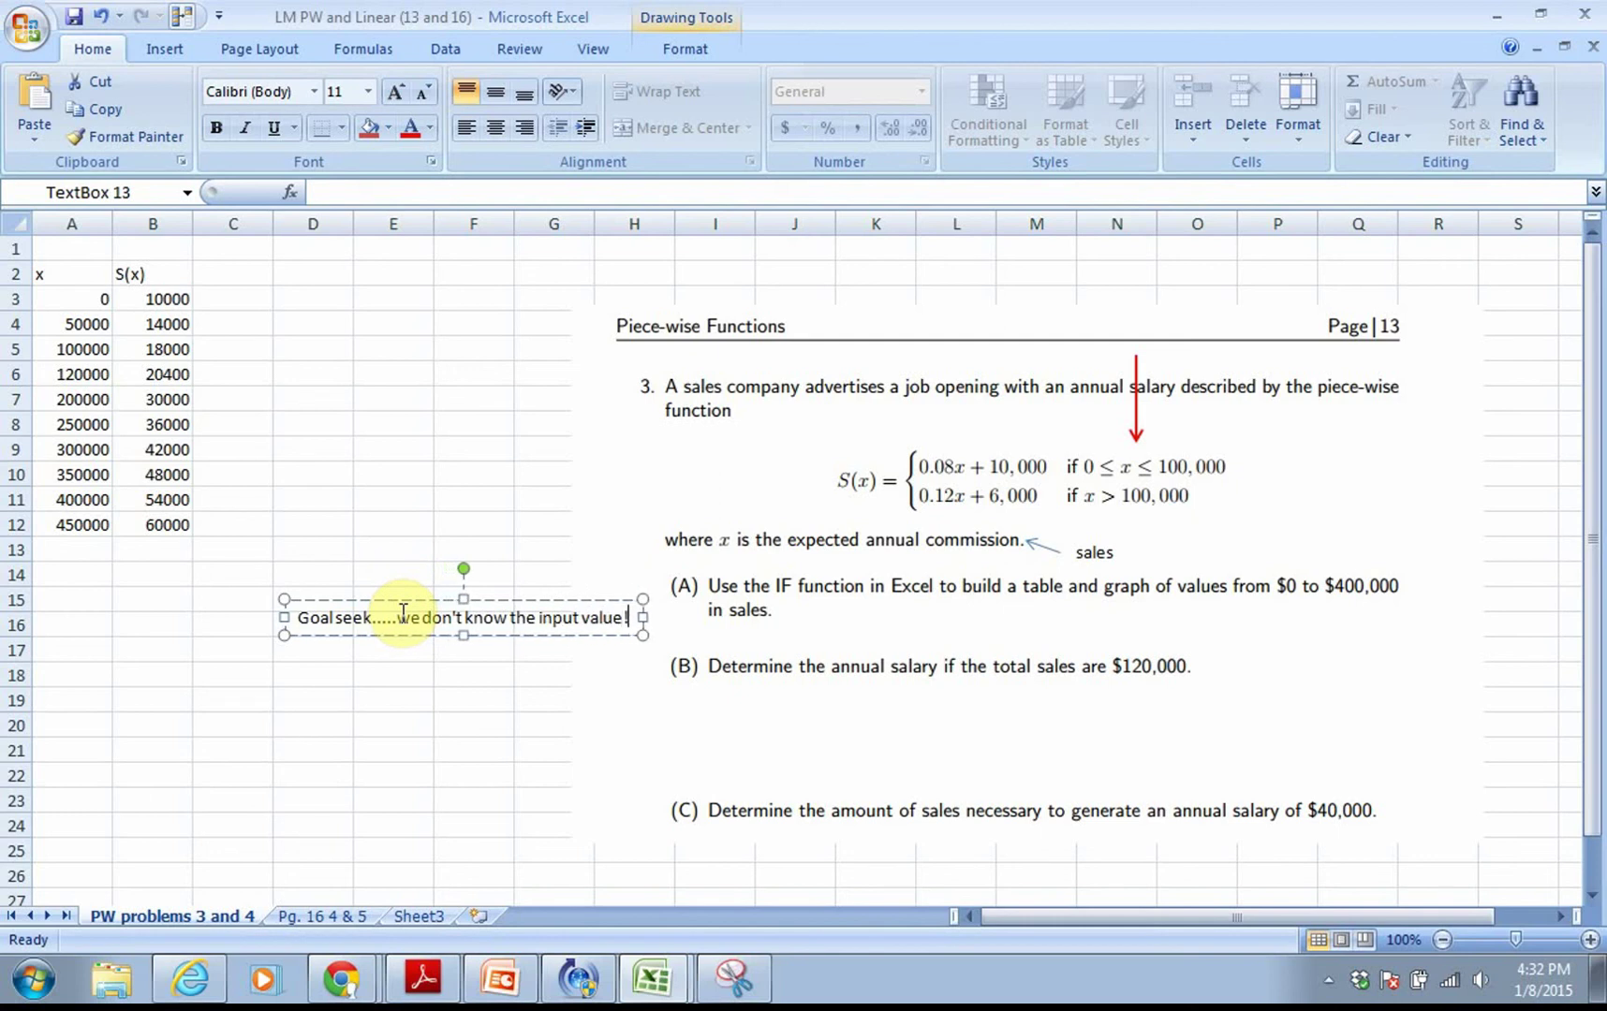
Add a second line "helps us find input :-)" to the text box and move it down to around rows 19 to 21.
key(Return)
text(h)
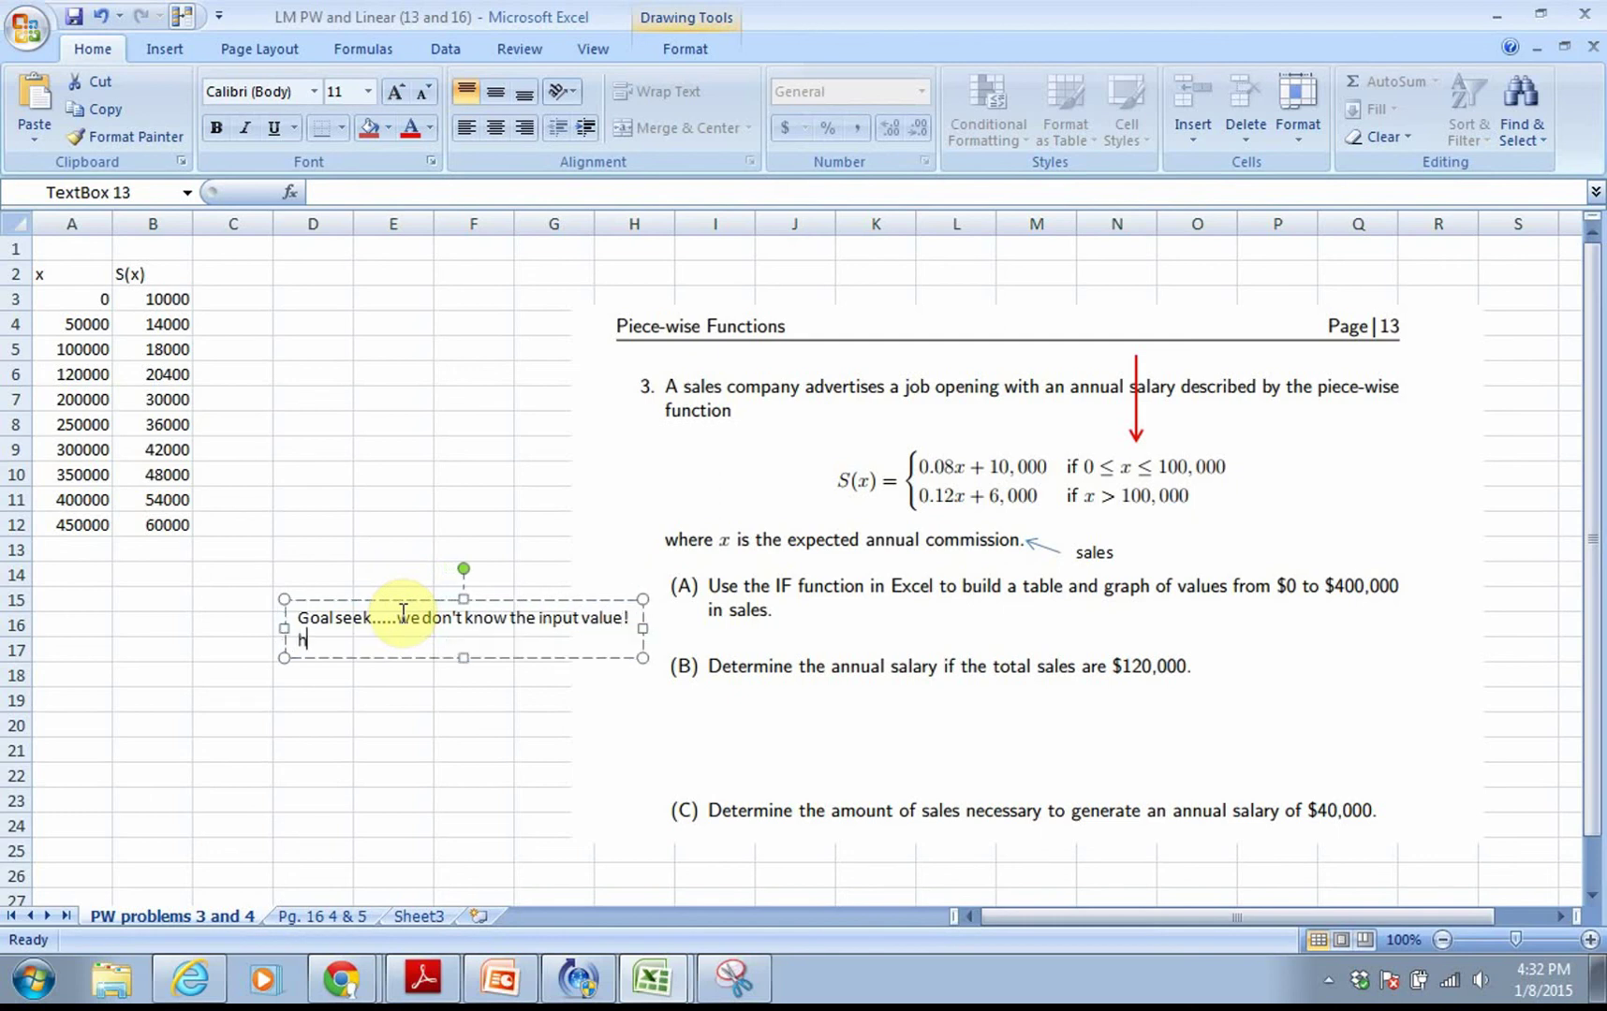
text(elps us find input :-))
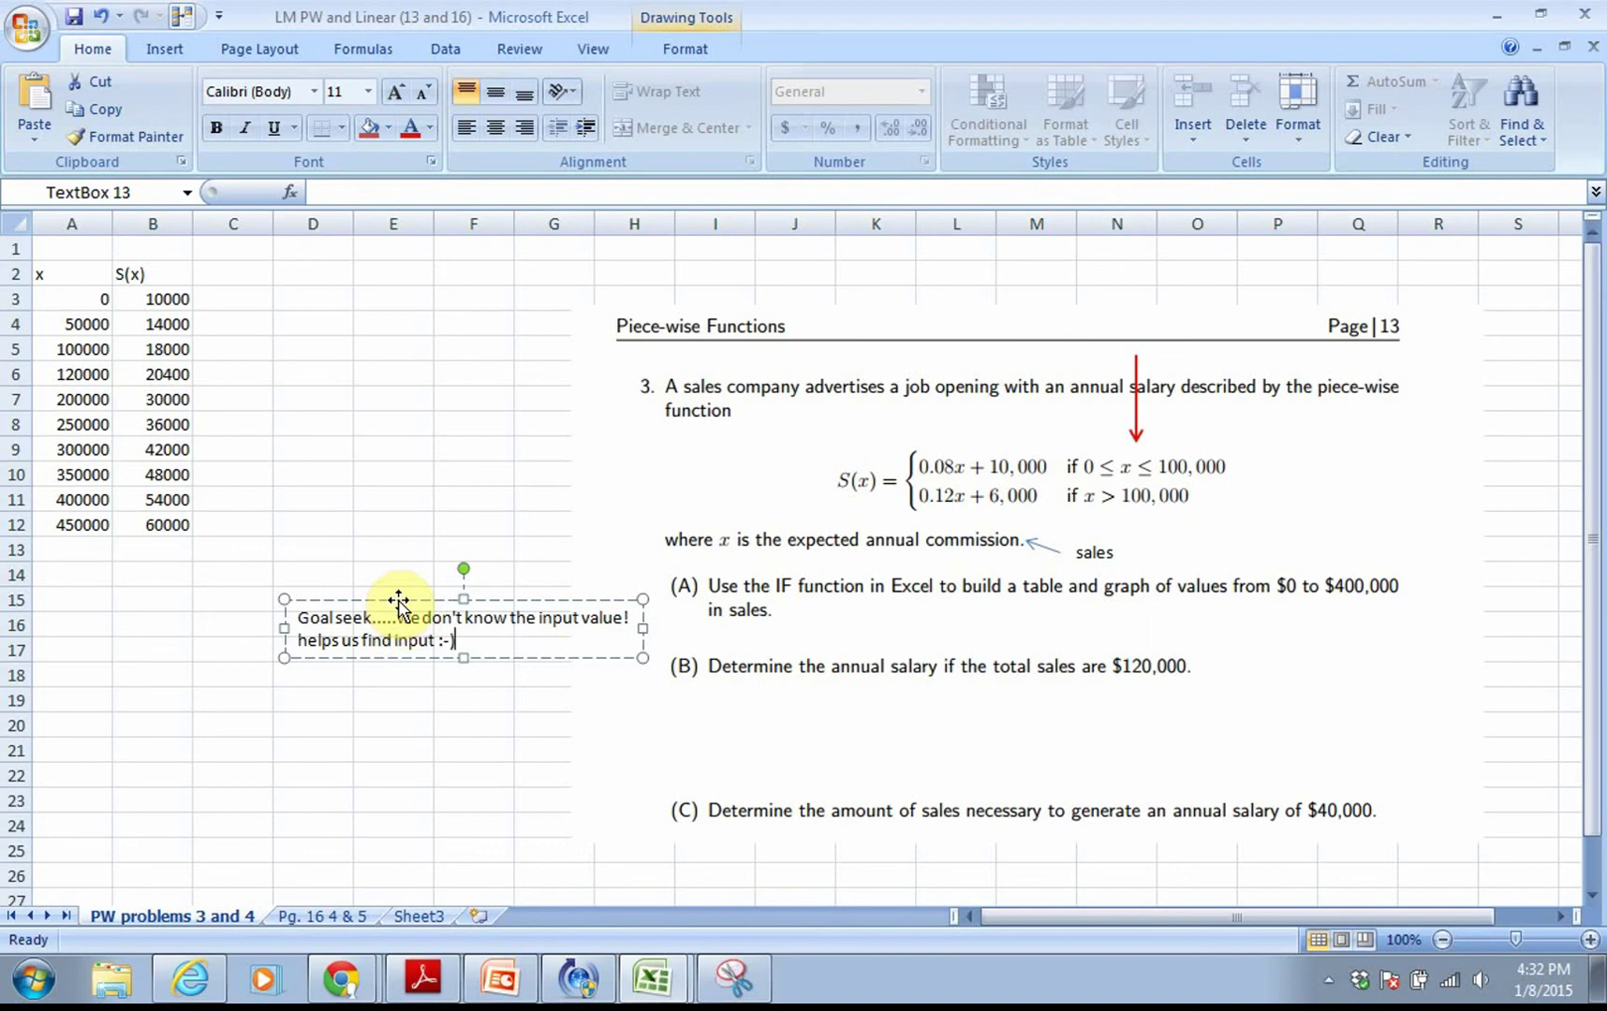
drag(399, 600, 207, 698)
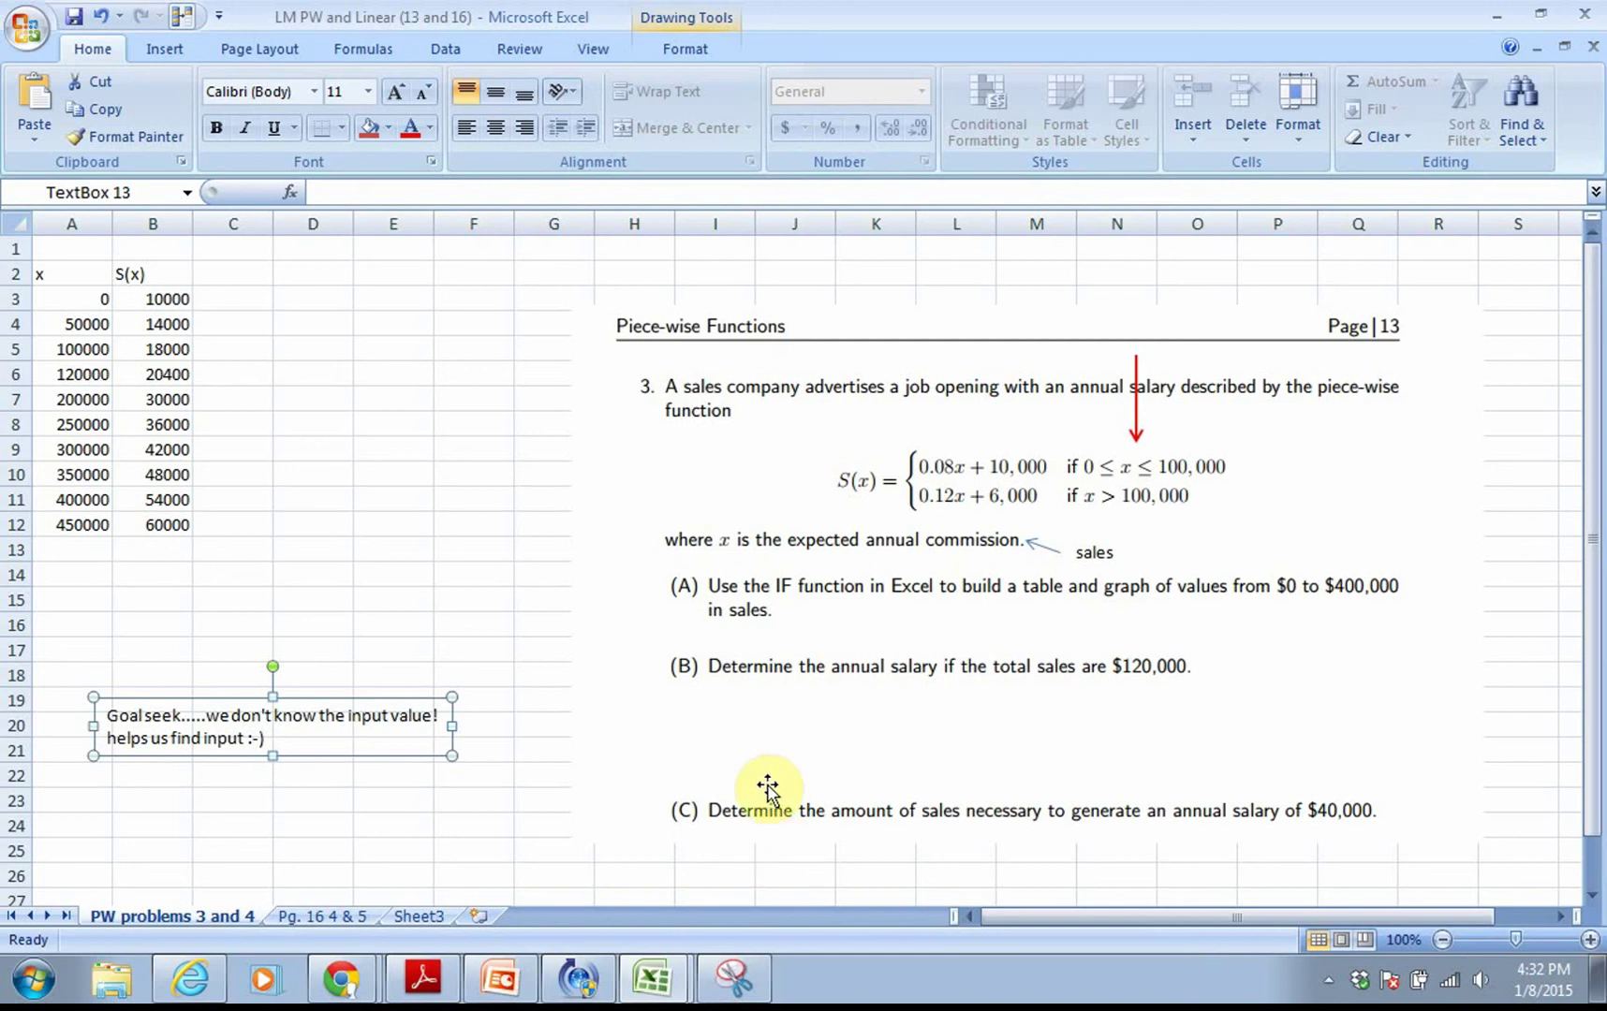
Run Goal Seek to set cell B12 to 40000 by changing cell A12, and move the status dialog clear of row 12.
click(163, 527)
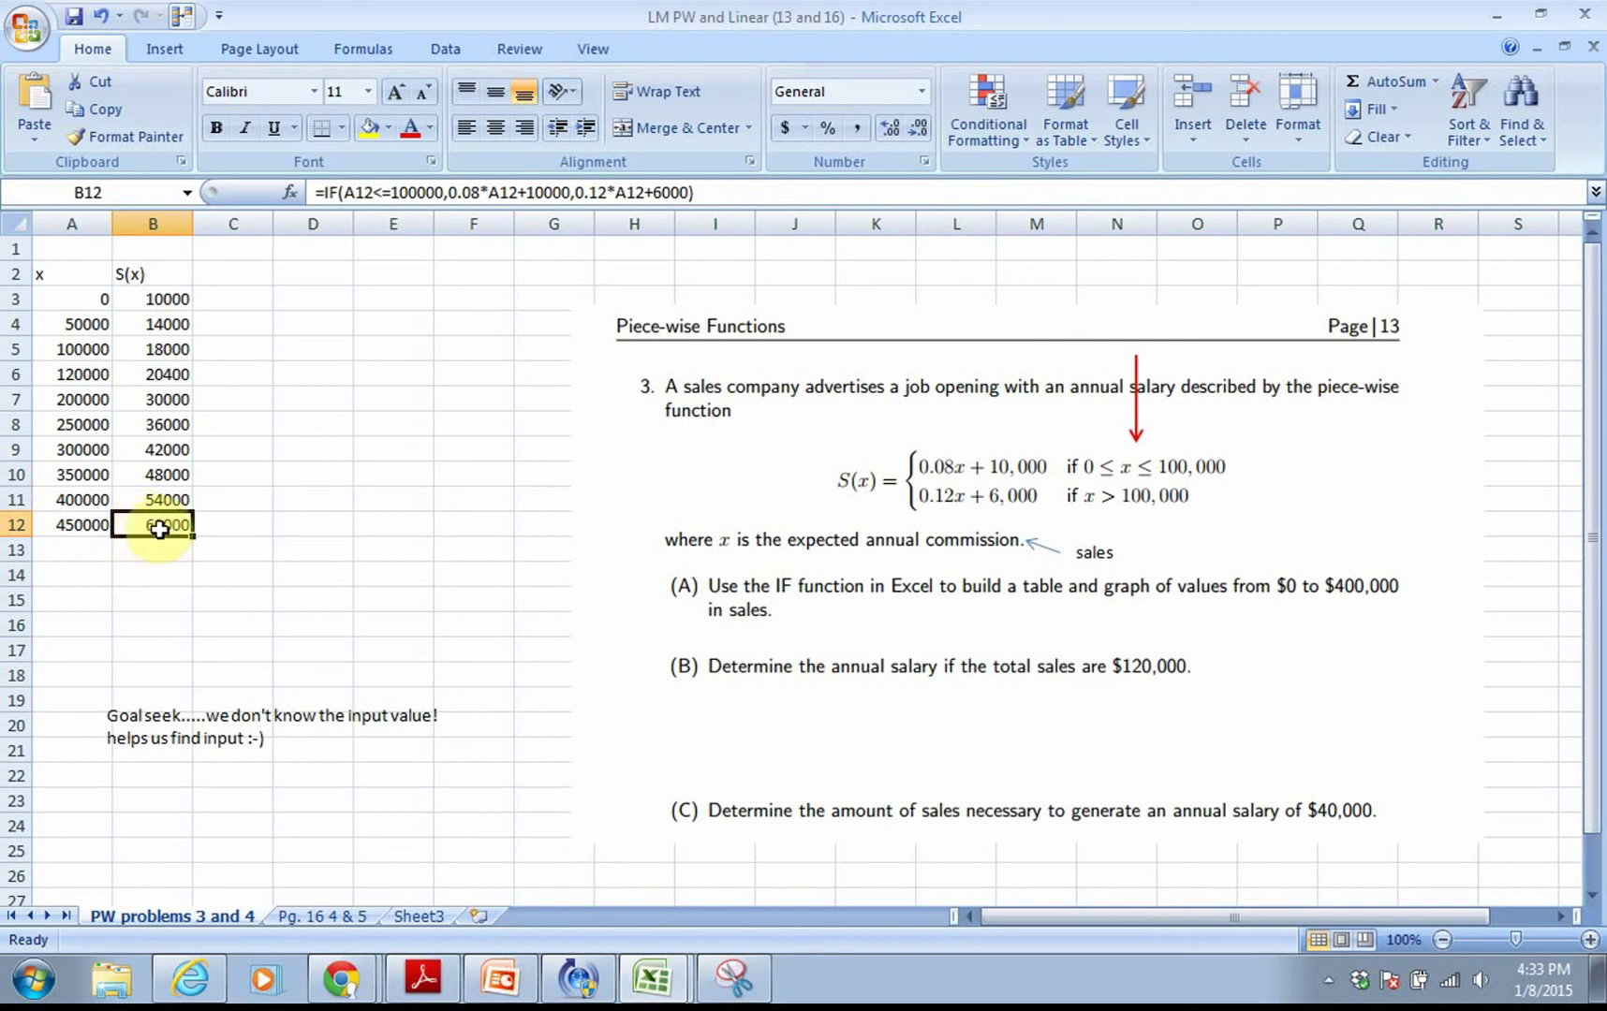
click(443, 49)
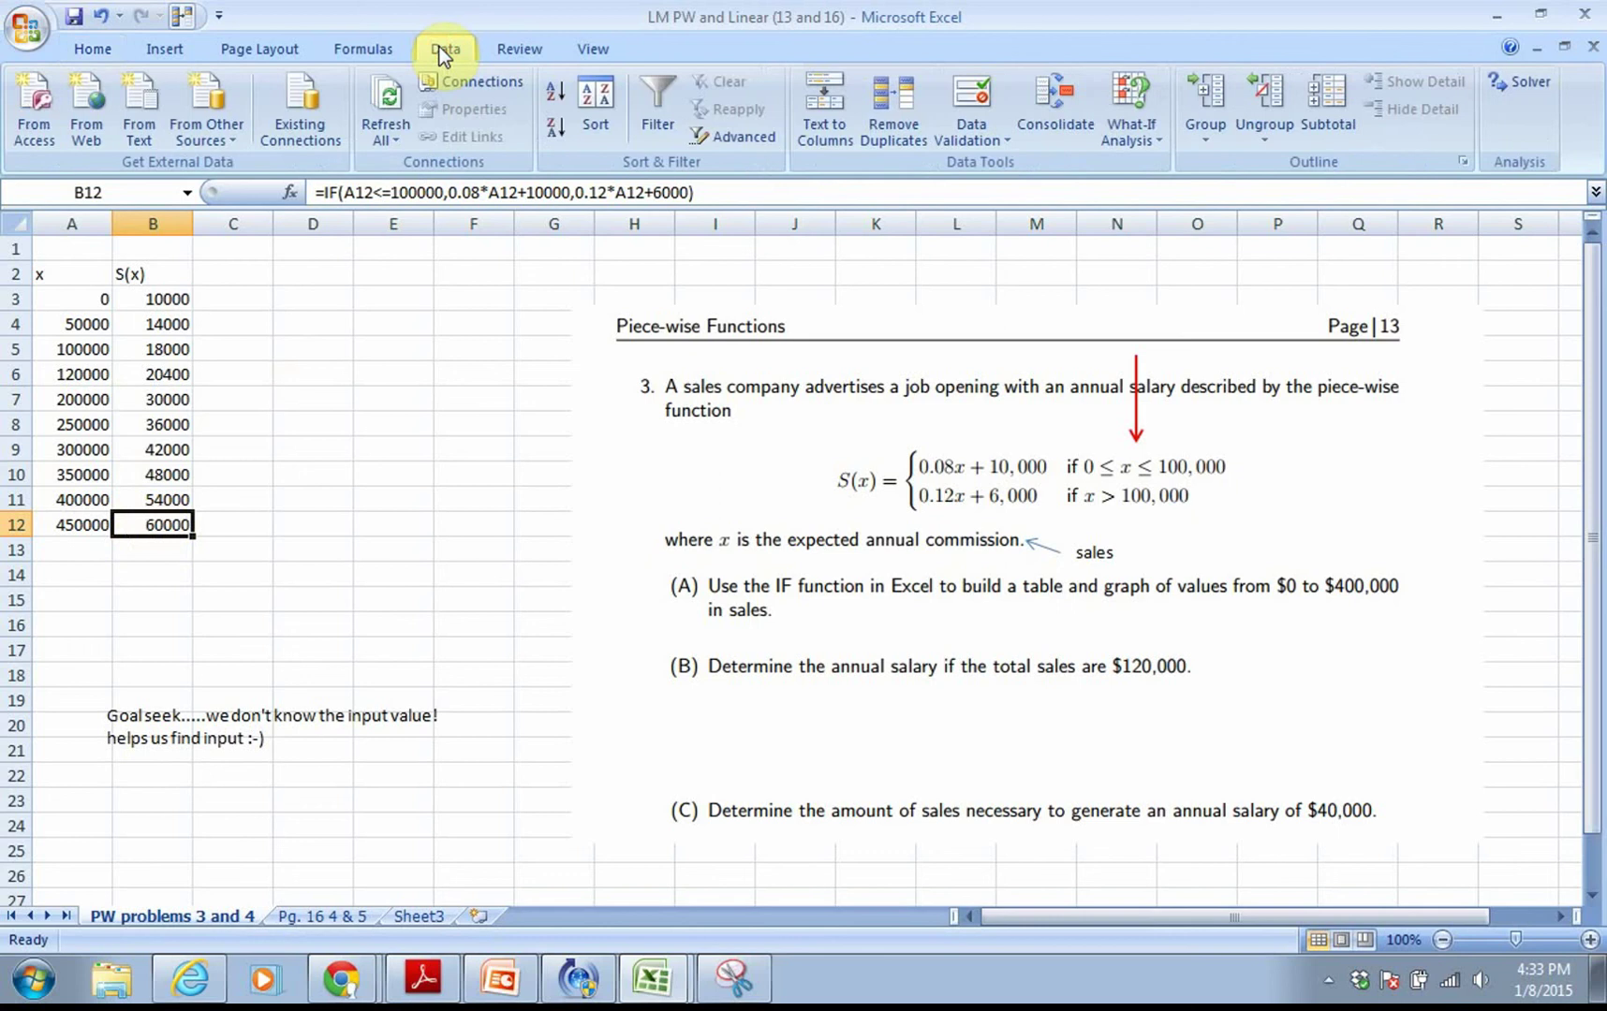
click(1147, 132)
click(1168, 196)
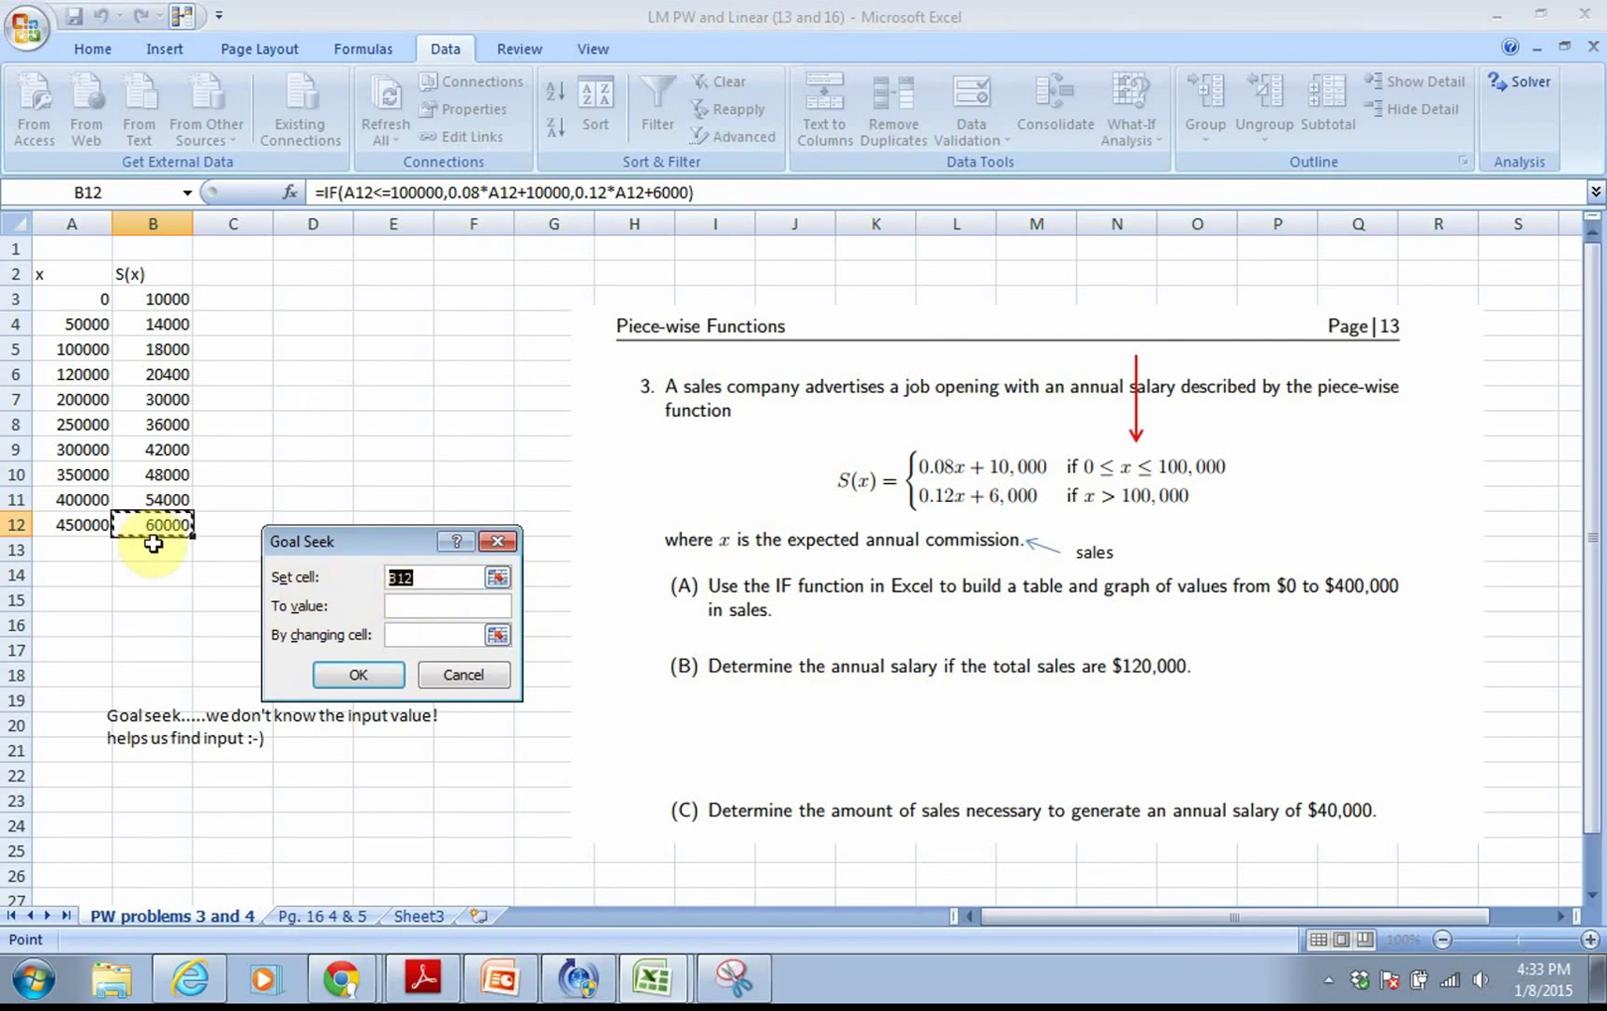
click(398, 607)
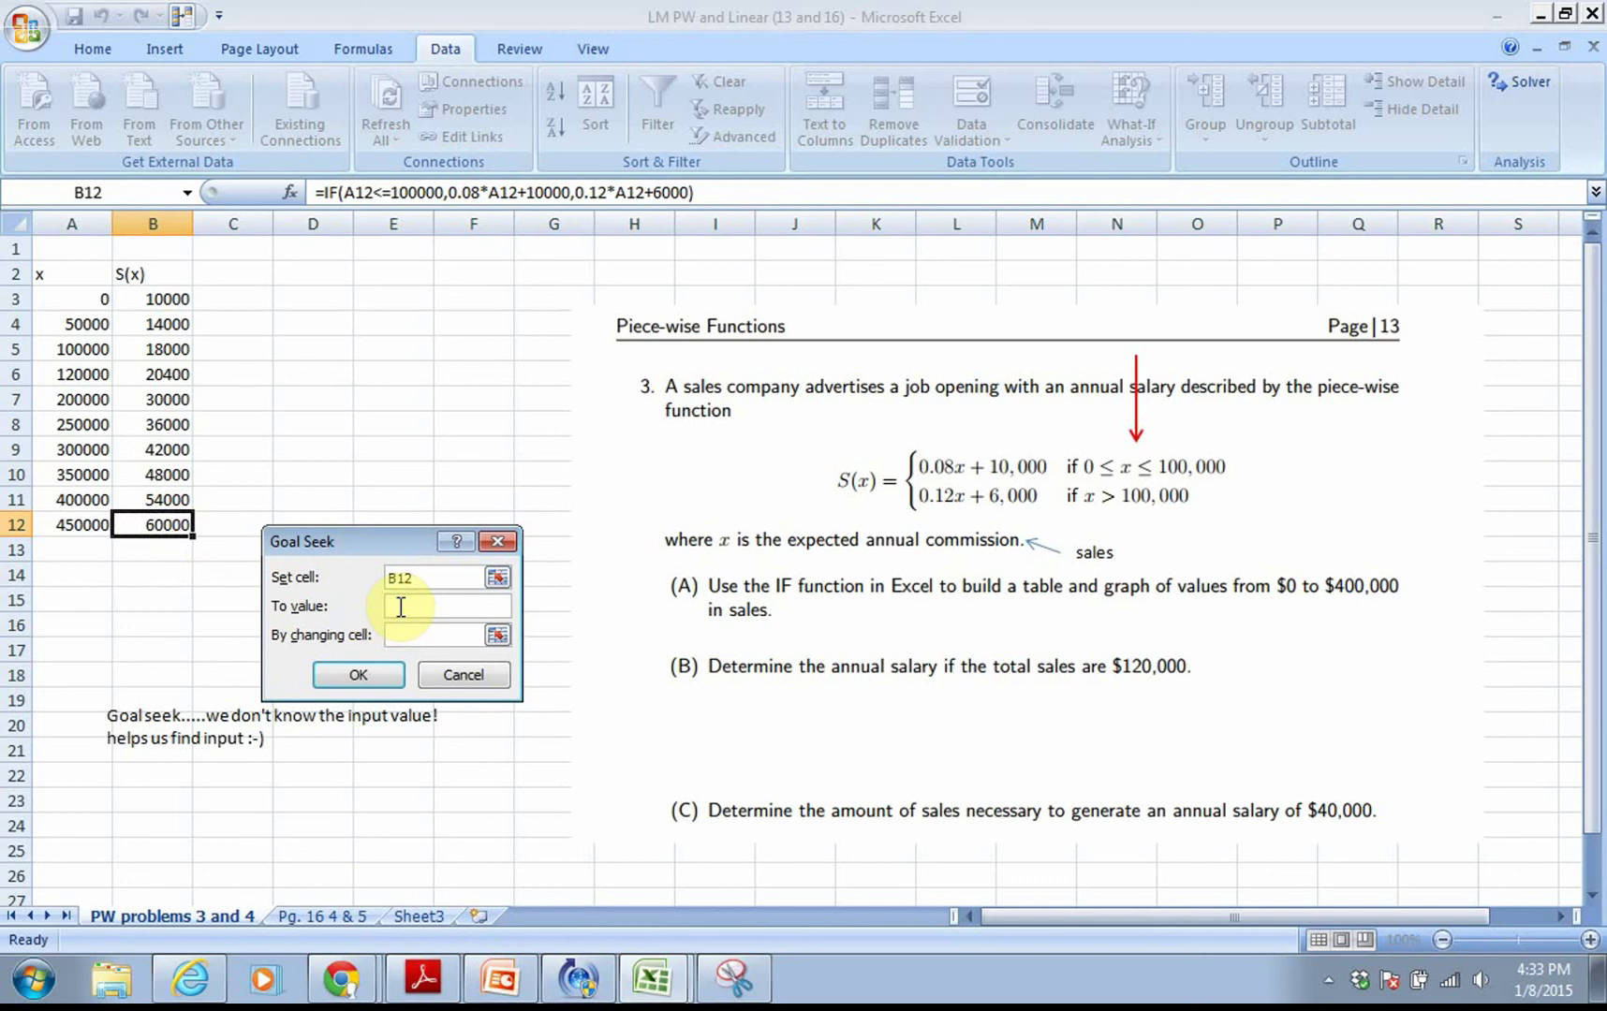
text(40000)
click(394, 635)
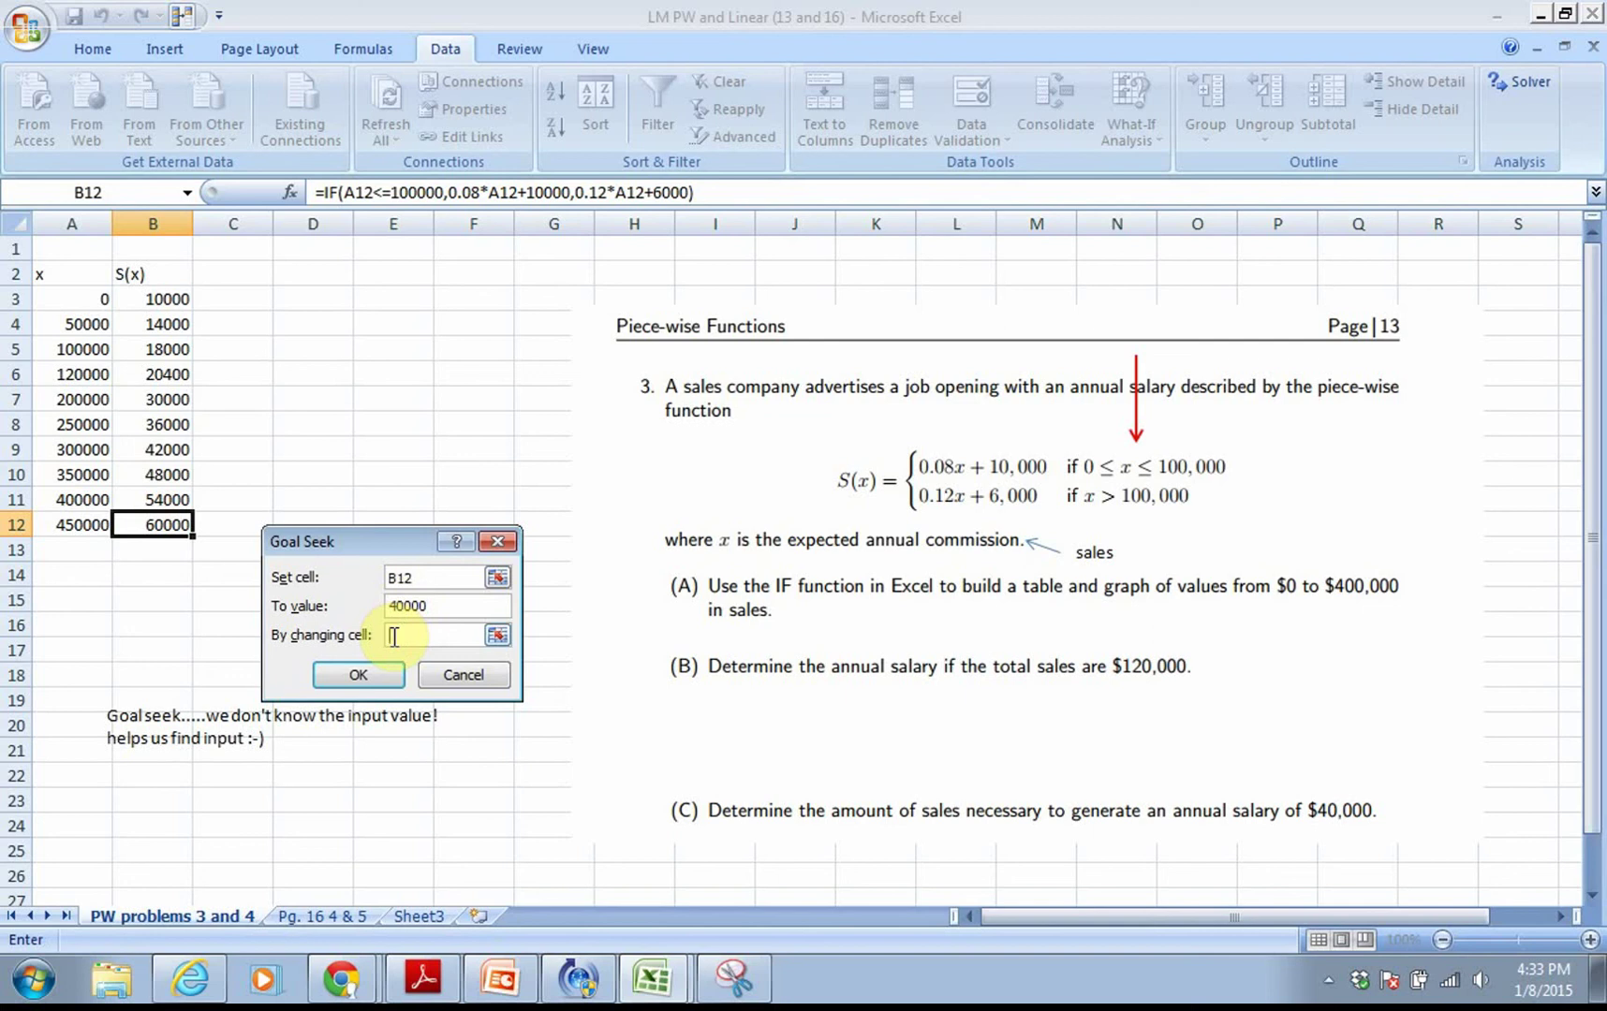
click(77, 527)
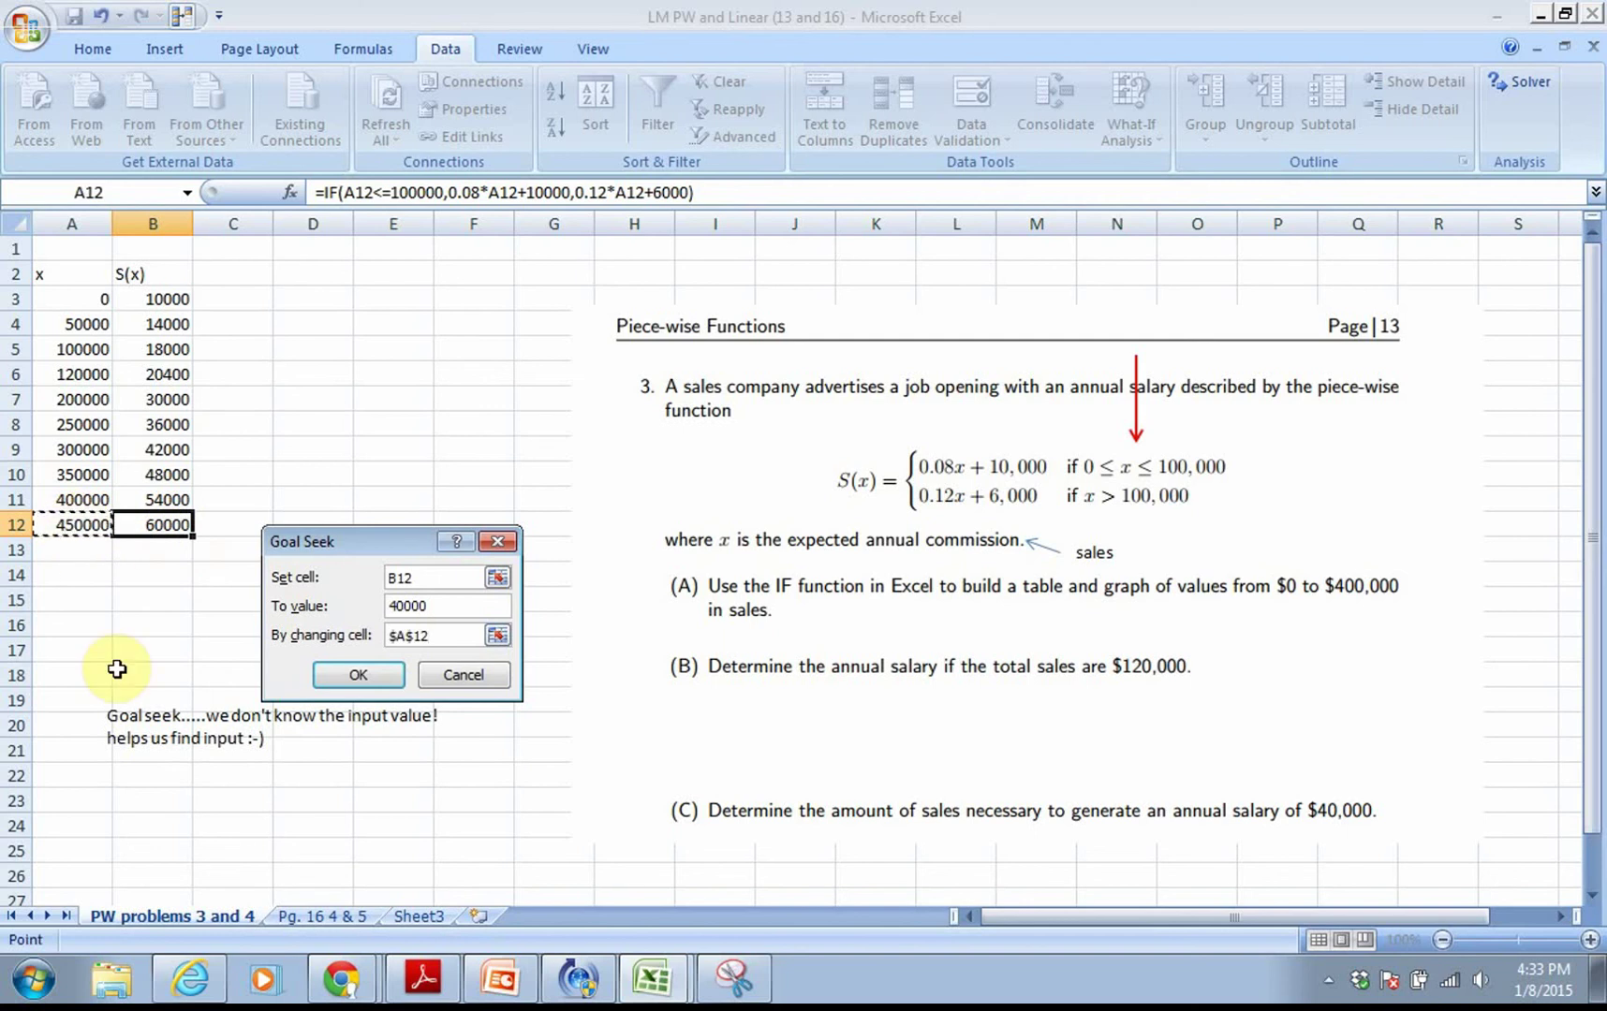
click(349, 673)
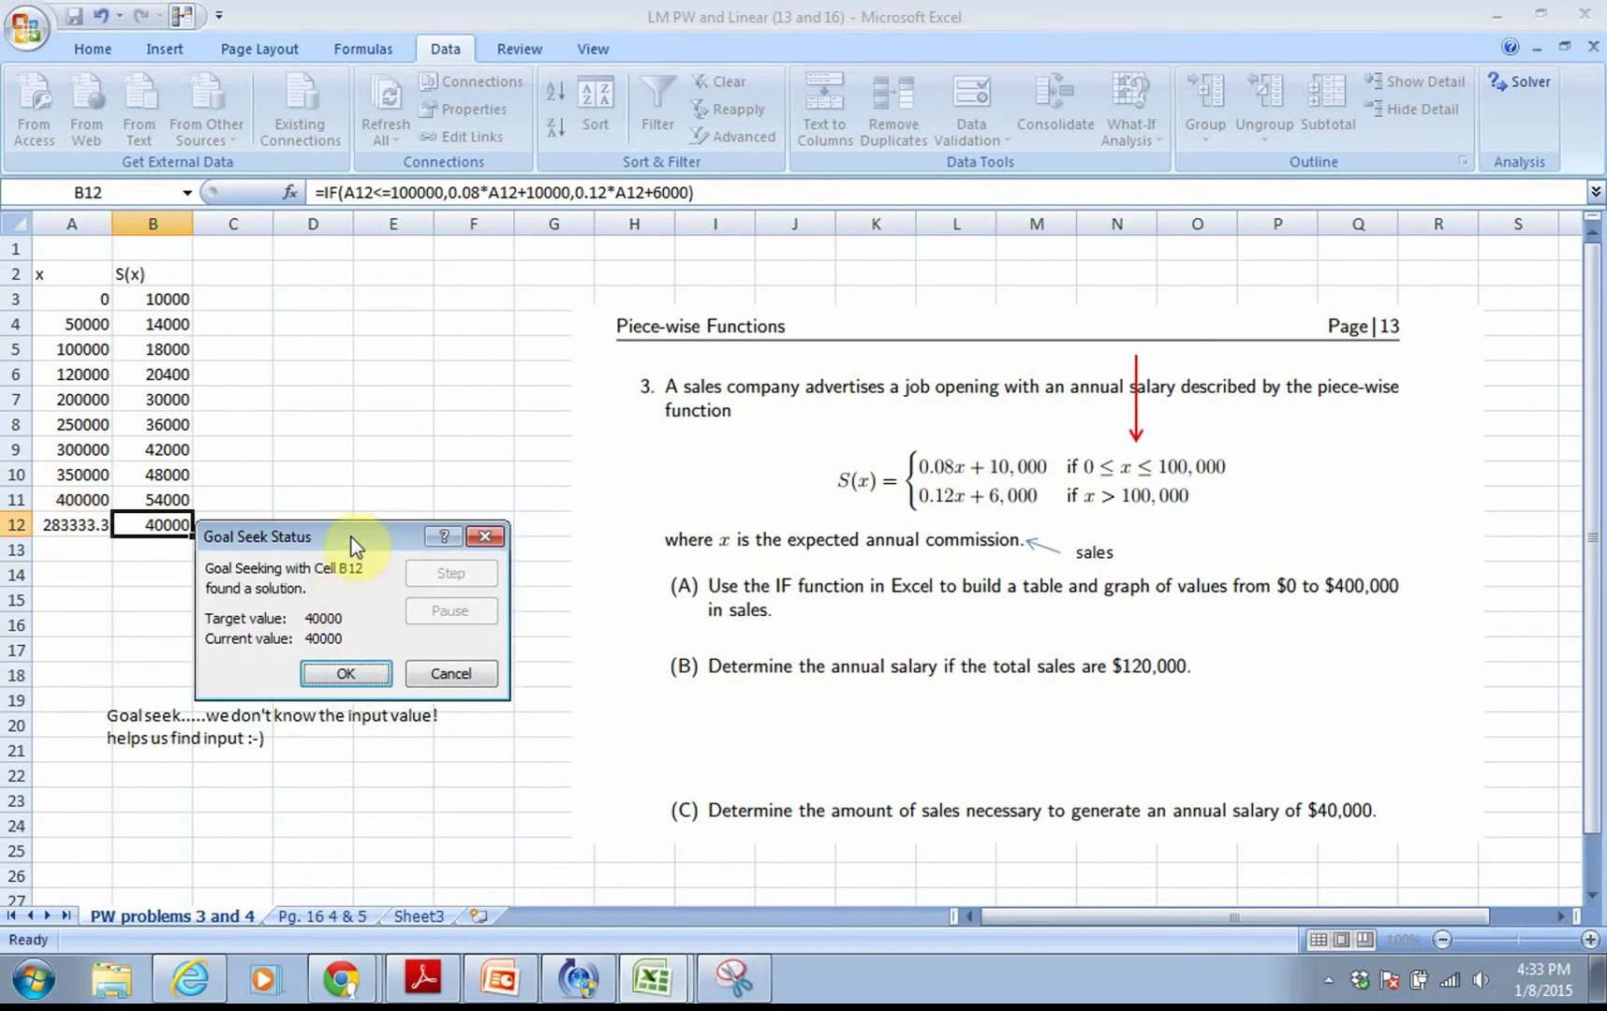
drag(352, 537, 416, 288)
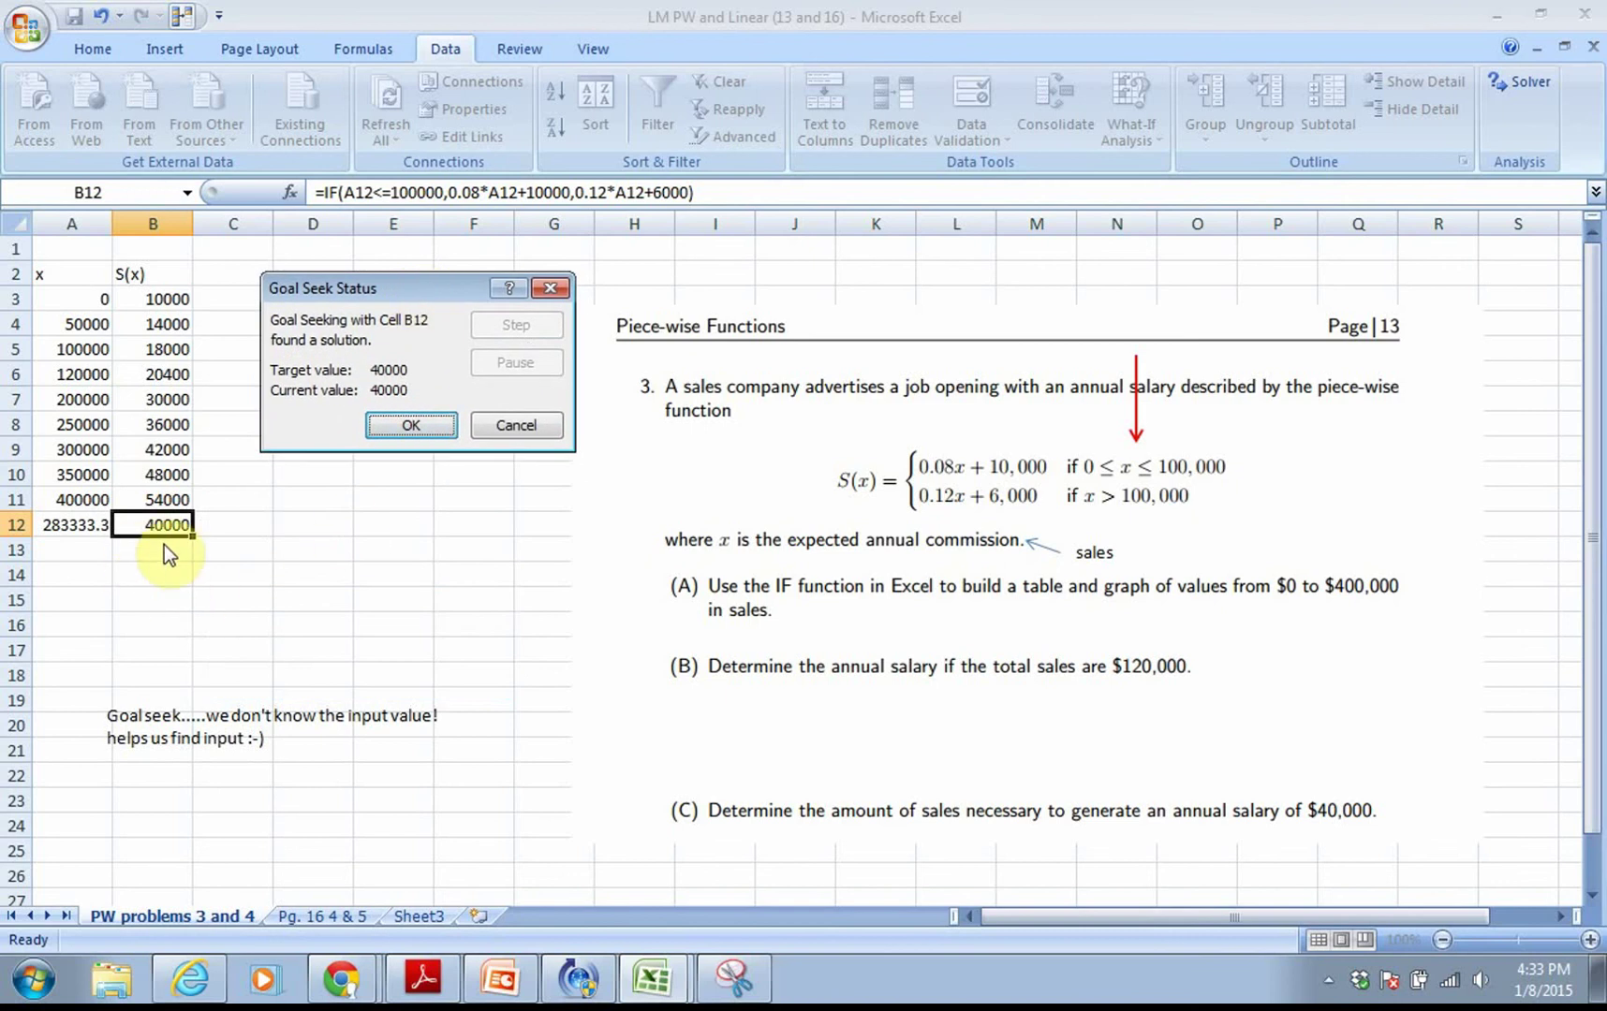